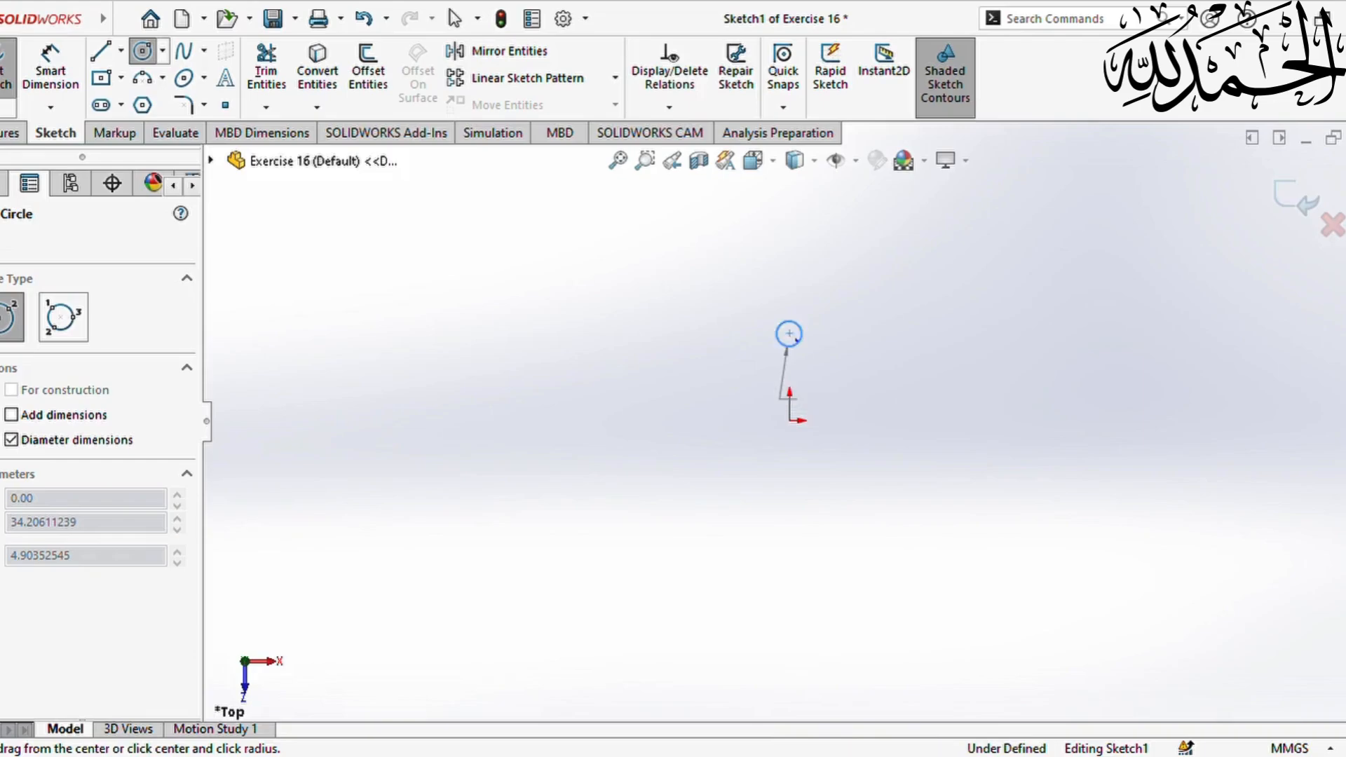
Draw two 10 mm diameter circles, one to the right of the origin and one vertically below it
{"action": "left_click", "coordinate": [964, 428]}
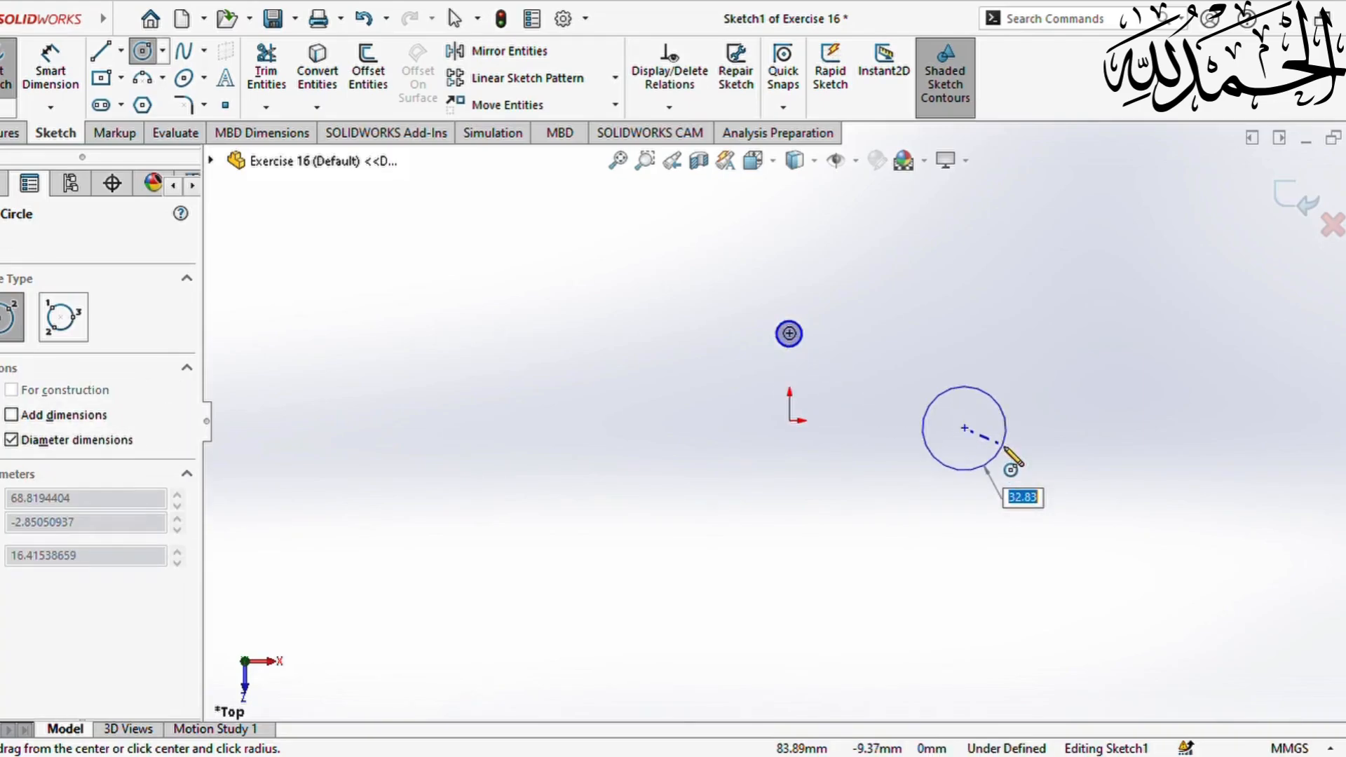
{"action": "type", "text": "10"}
{"action": "key", "text": "Return"}
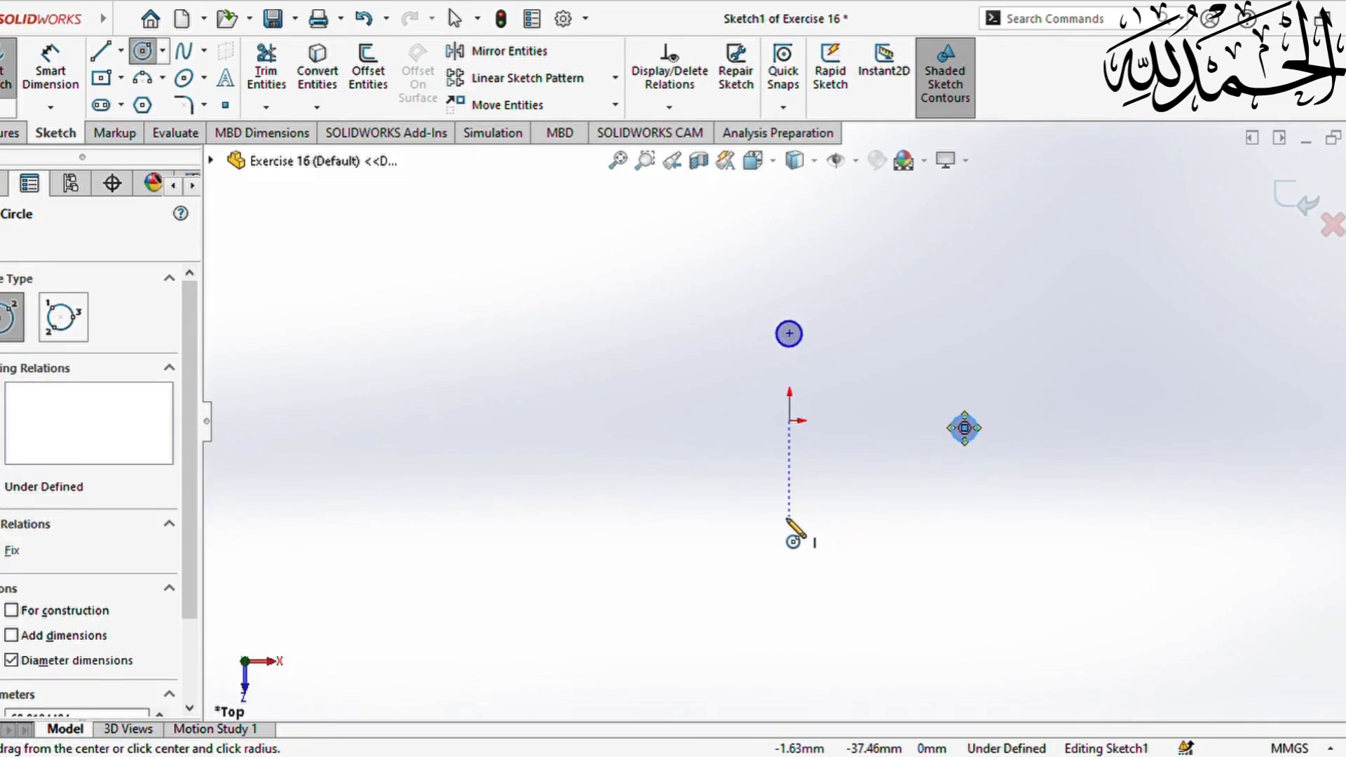
{"action": "left_click", "coordinate": [789, 516]}
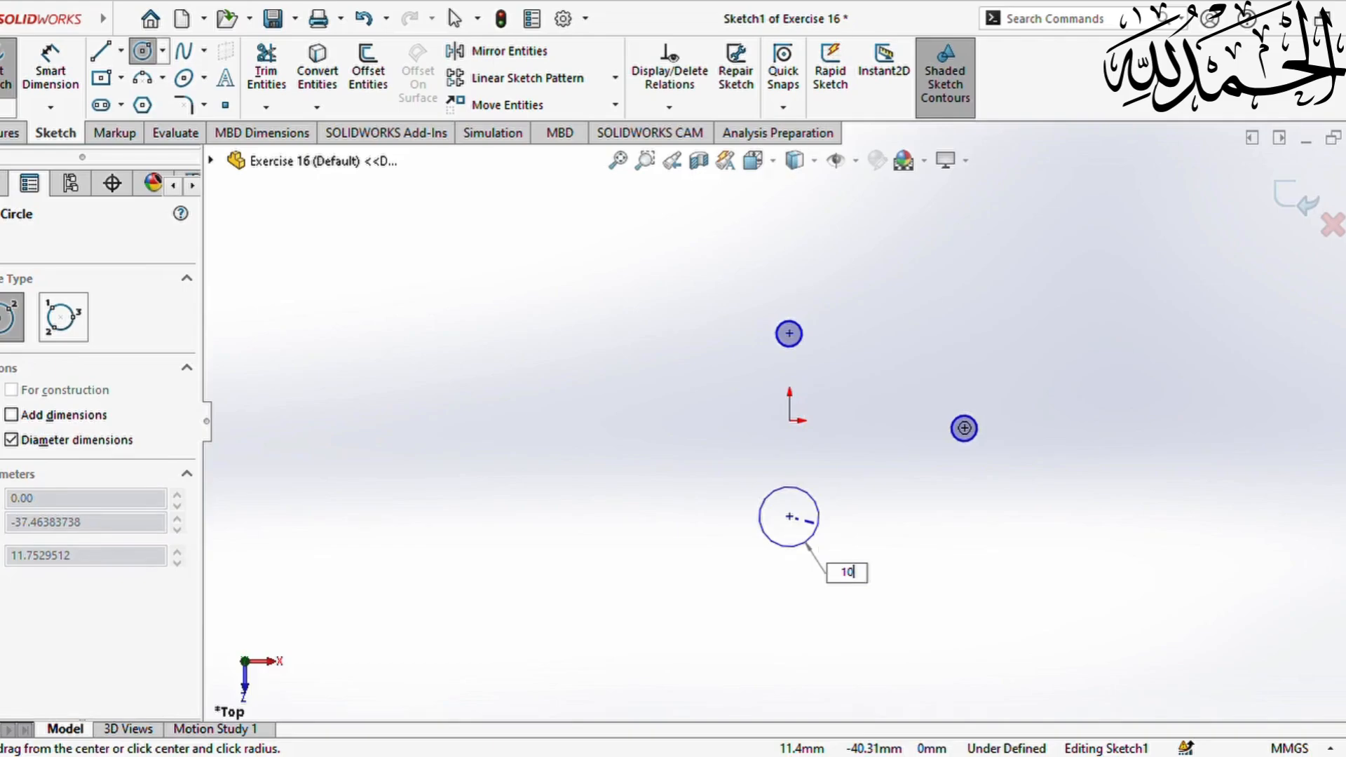
{"action": "key", "text": "Return"}
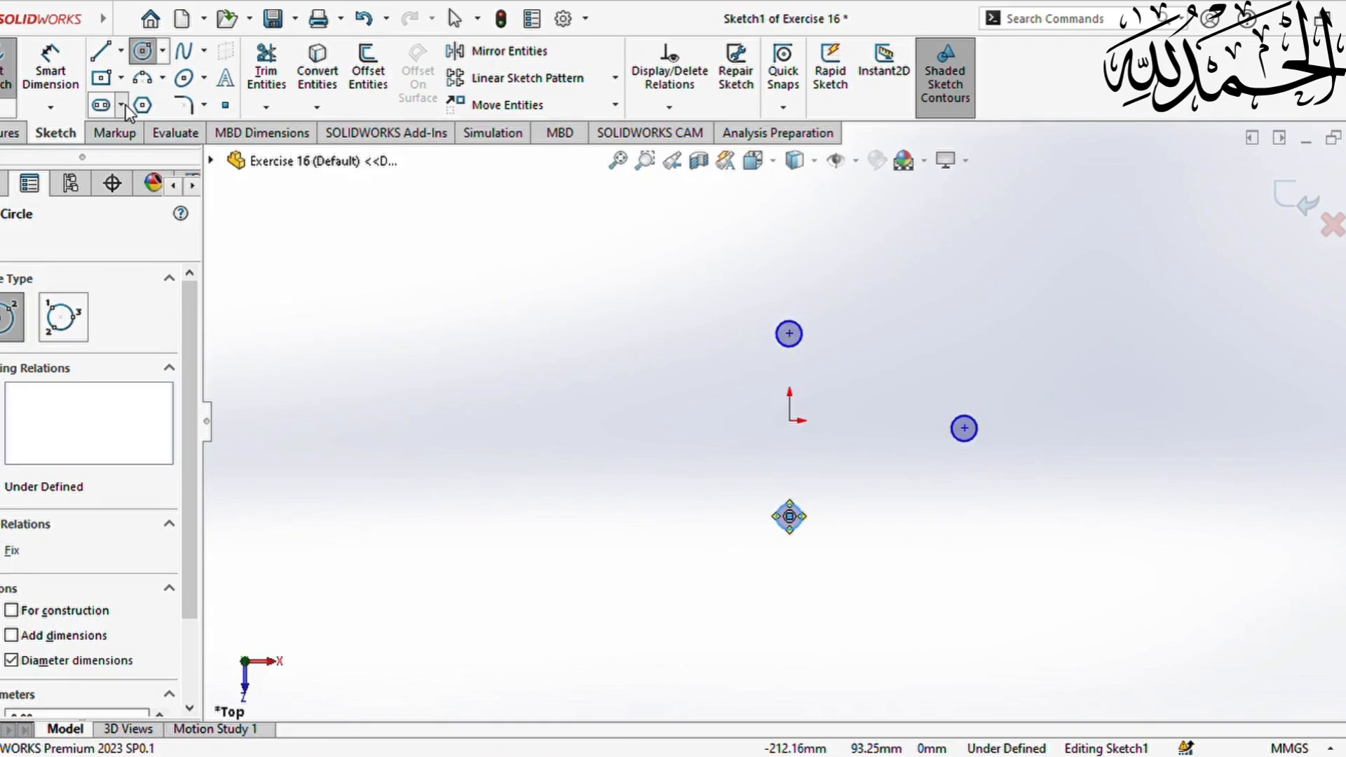
Sketch a vertical straight slot left of the origin, 20 mm between arc centers and 15 mm wide
{"action": "left_click", "coordinate": [137, 125]}
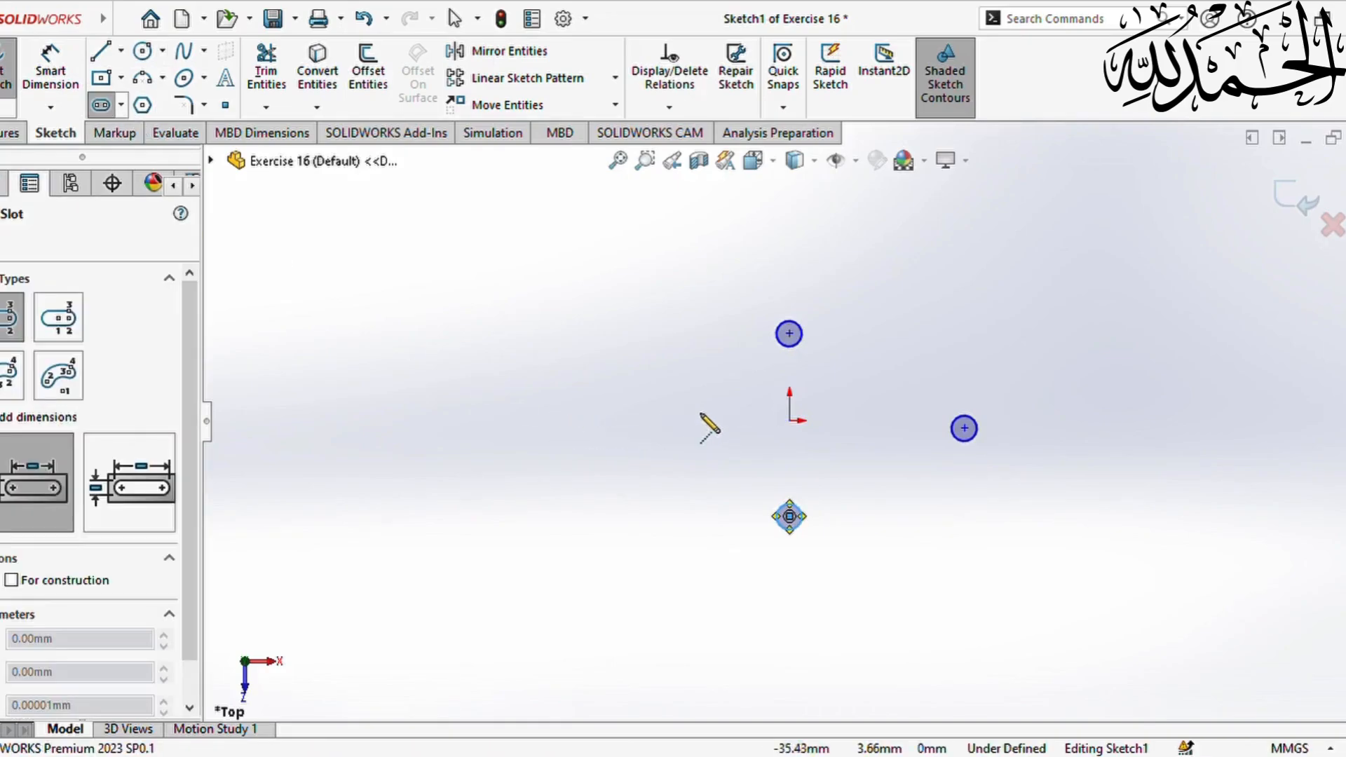
{"action": "left_click", "coordinate": [734, 400]}
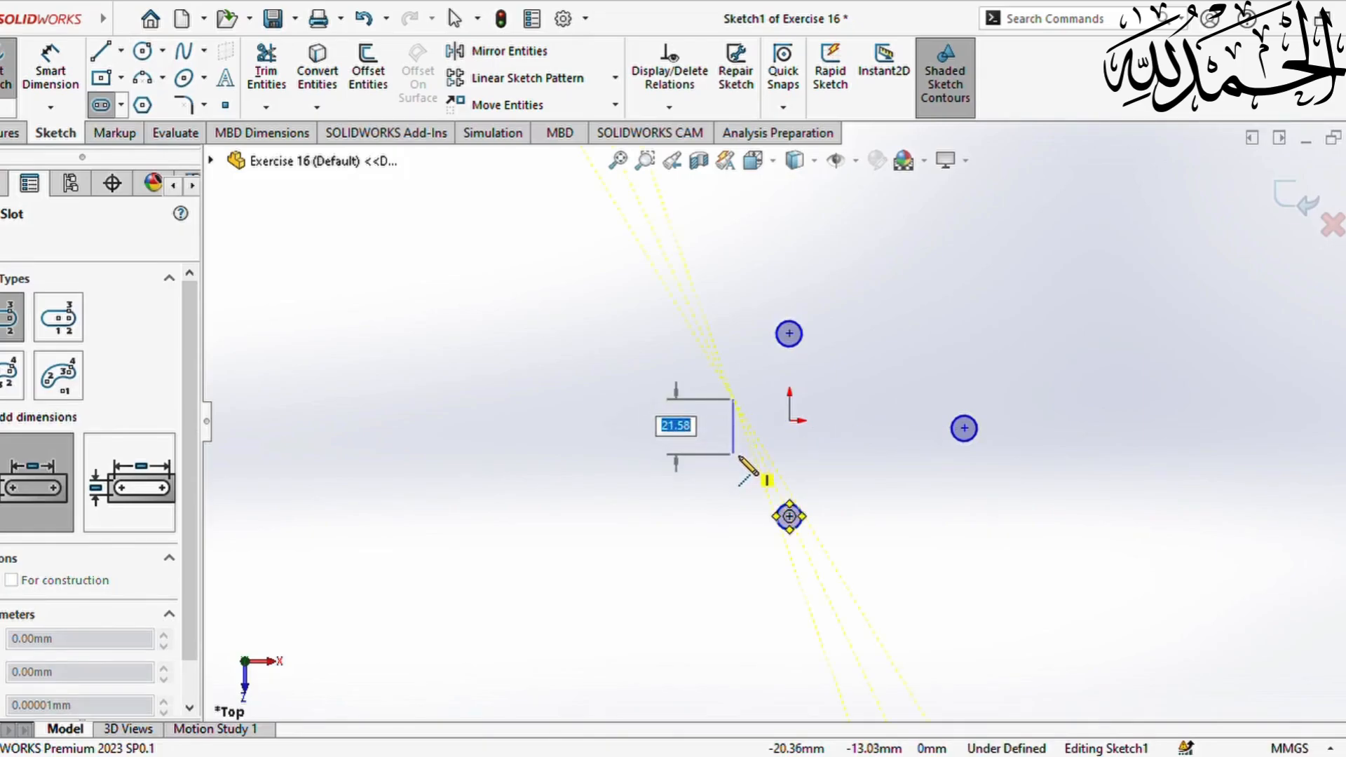
{"action": "type", "text": "20"}
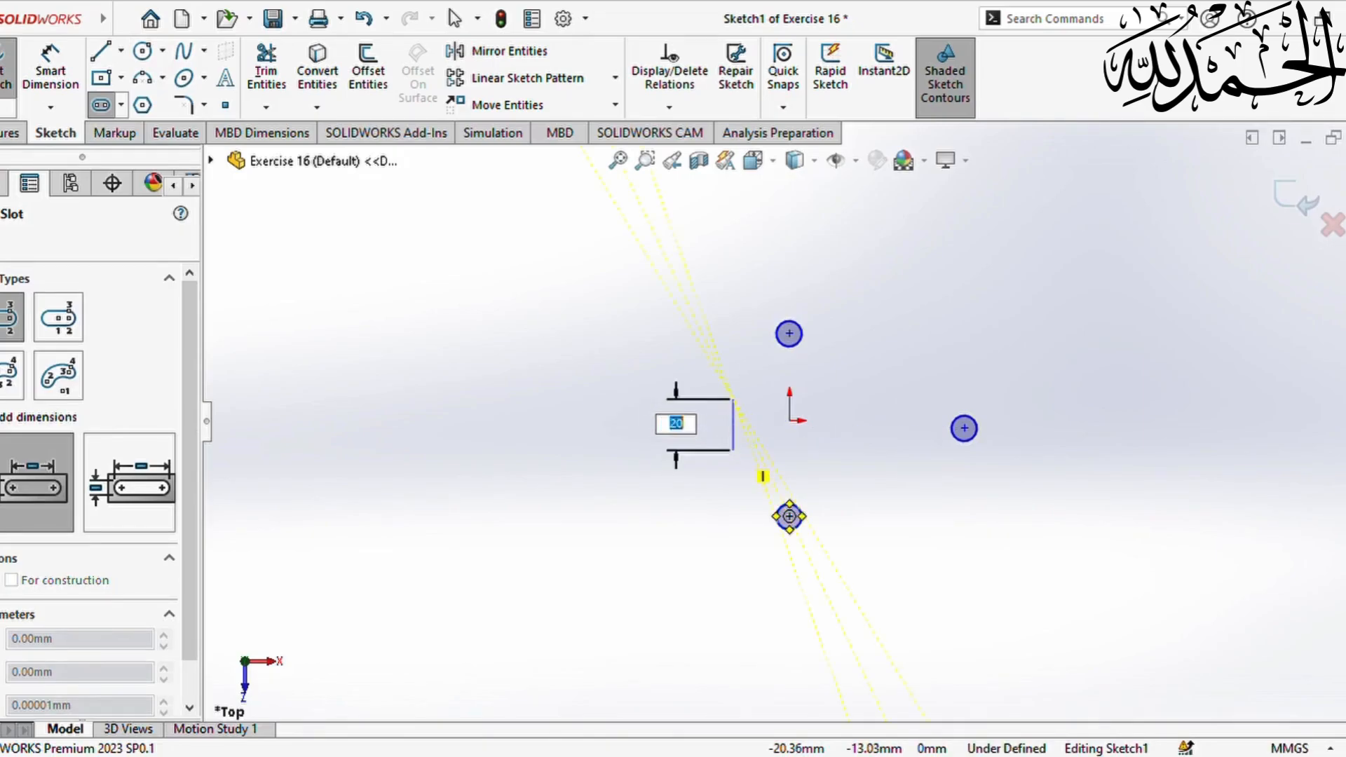
{"action": "key", "text": "Return"}
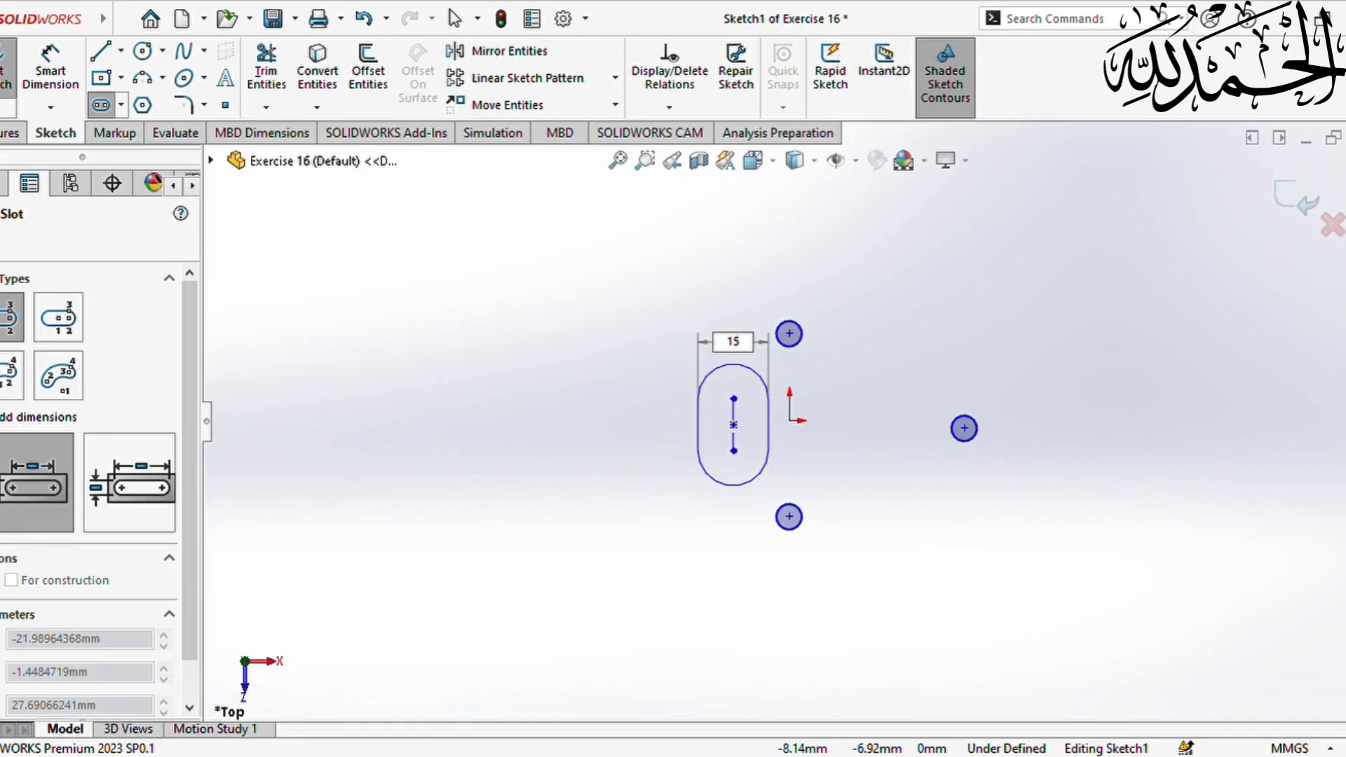
{"action": "key", "text": "Return"}
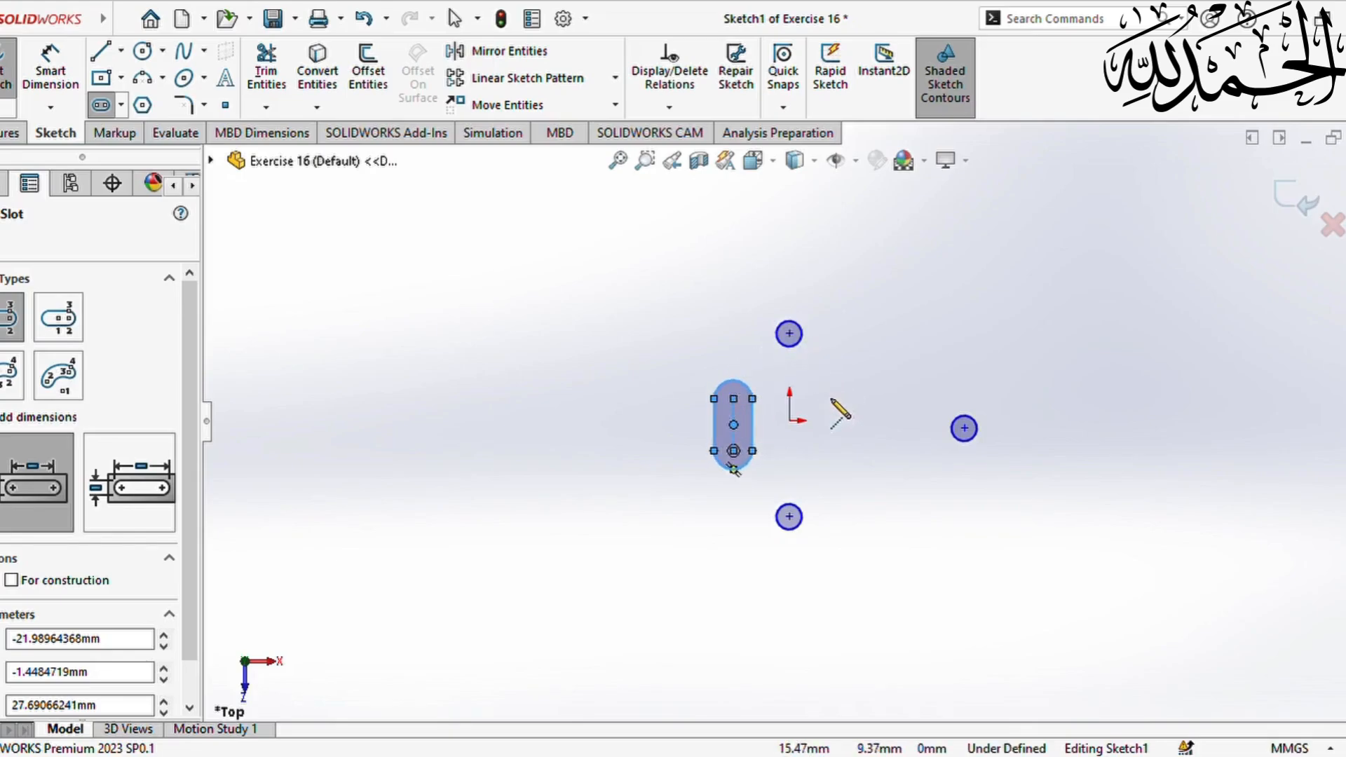
{"action": "key", "text": "Escape"}
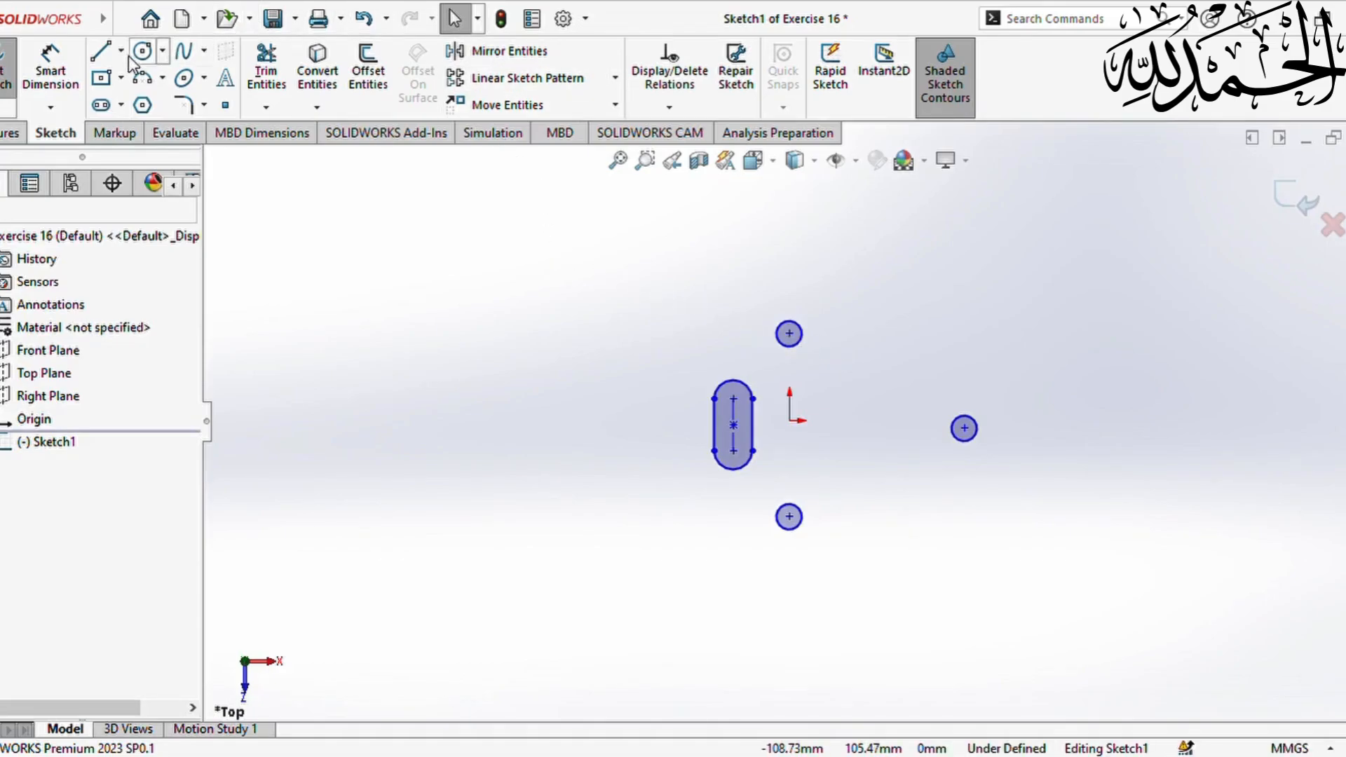
Add a Vertical relation between the centers of the circles above and below the origin
{"action": "left_click", "coordinate": [45, 70]}
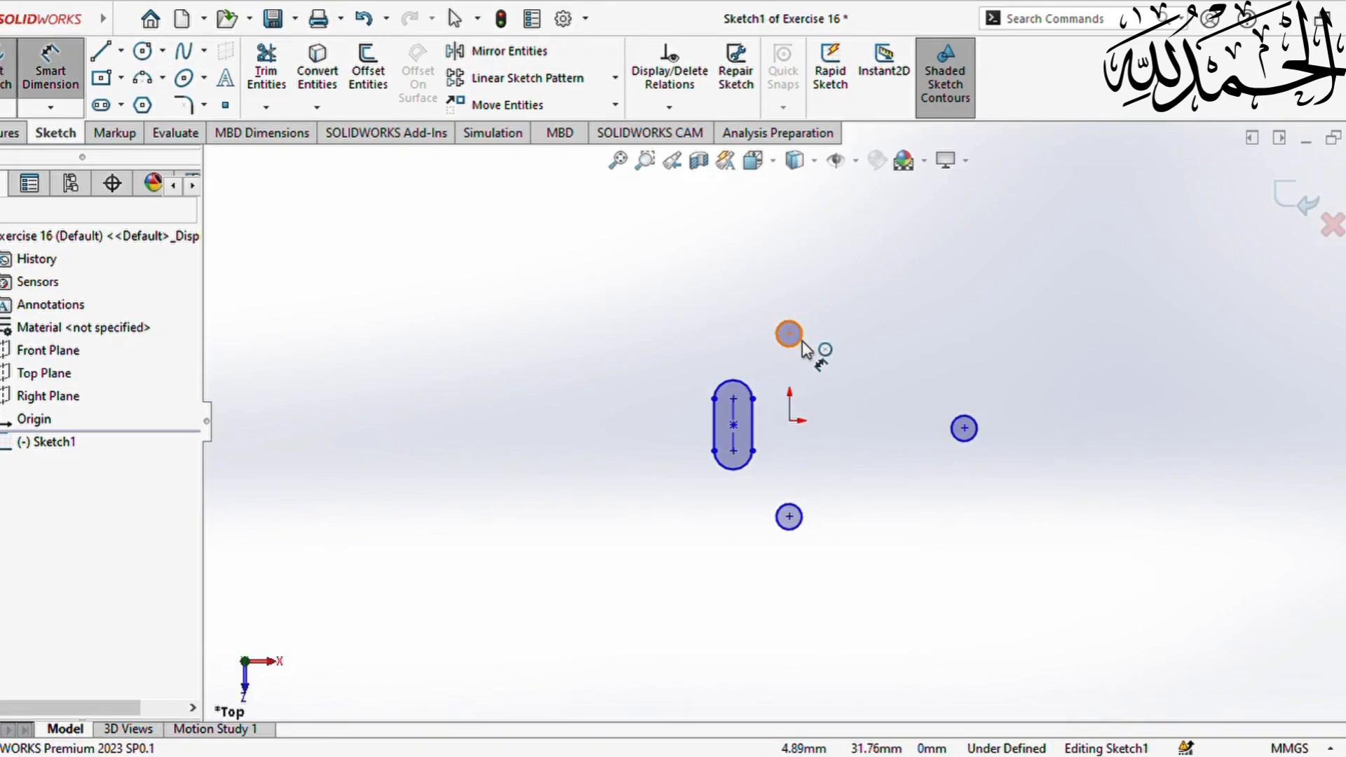
{"action": "key", "text": "Escape"}
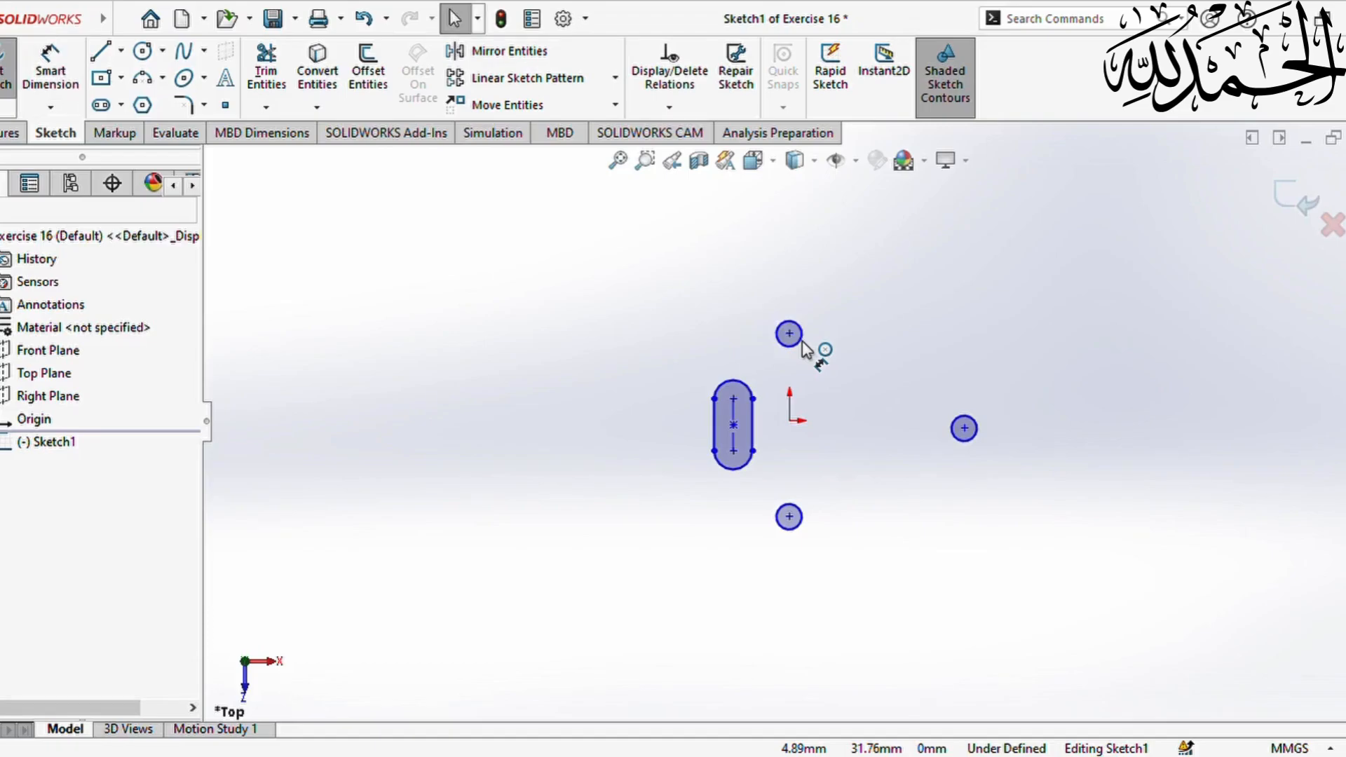
{"action": "left_click", "coordinate": [792, 337]}
{"action": "left_click", "coordinate": [810, 346]}
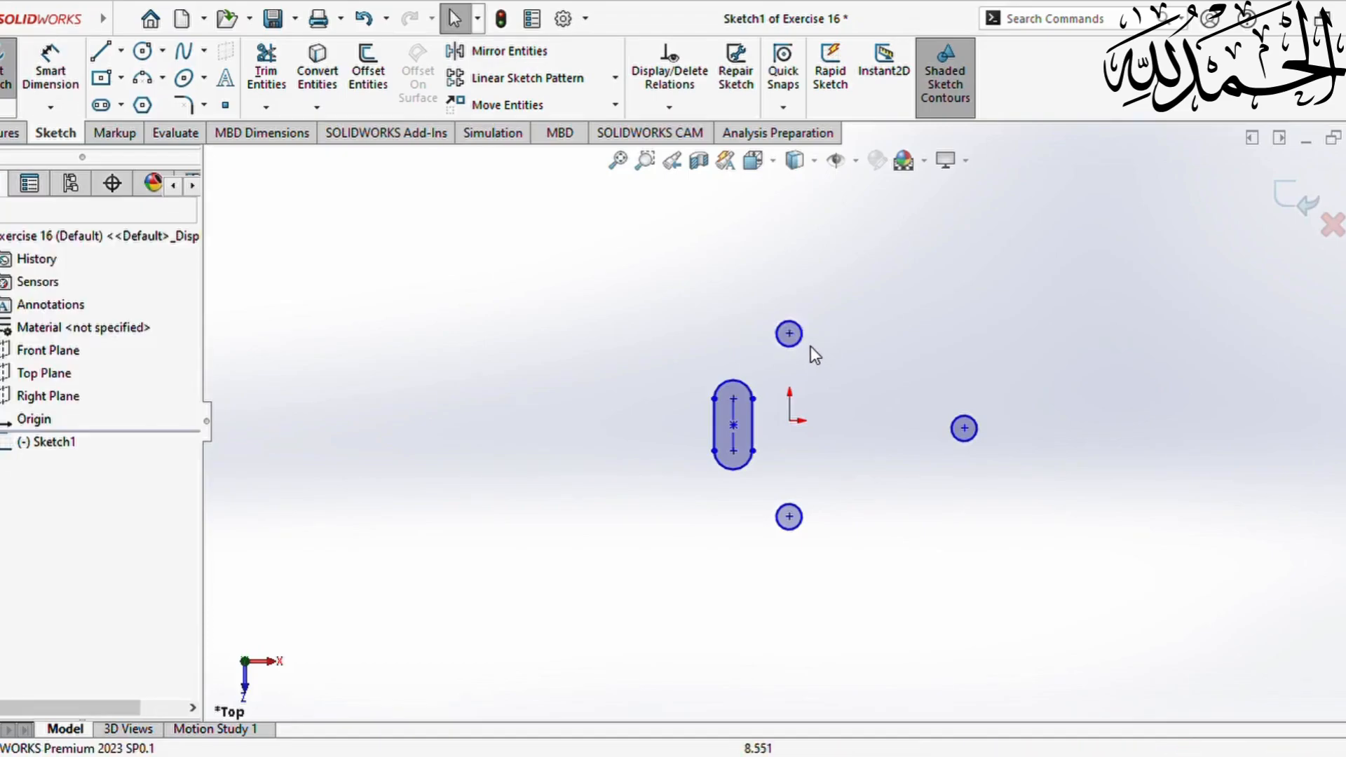
{"action": "left_click", "coordinate": [790, 334]}
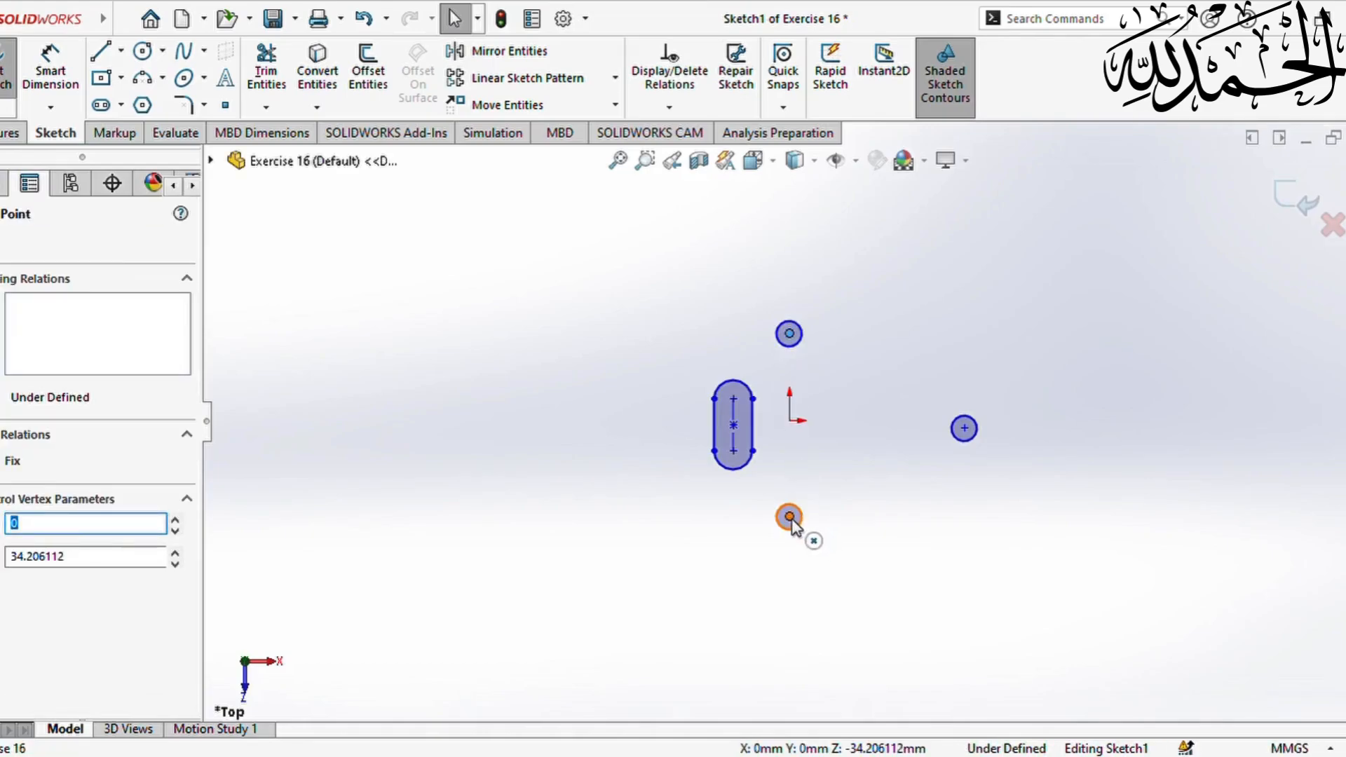
{"action": "left_click", "coordinate": [789, 517], "text": "ctrl"}
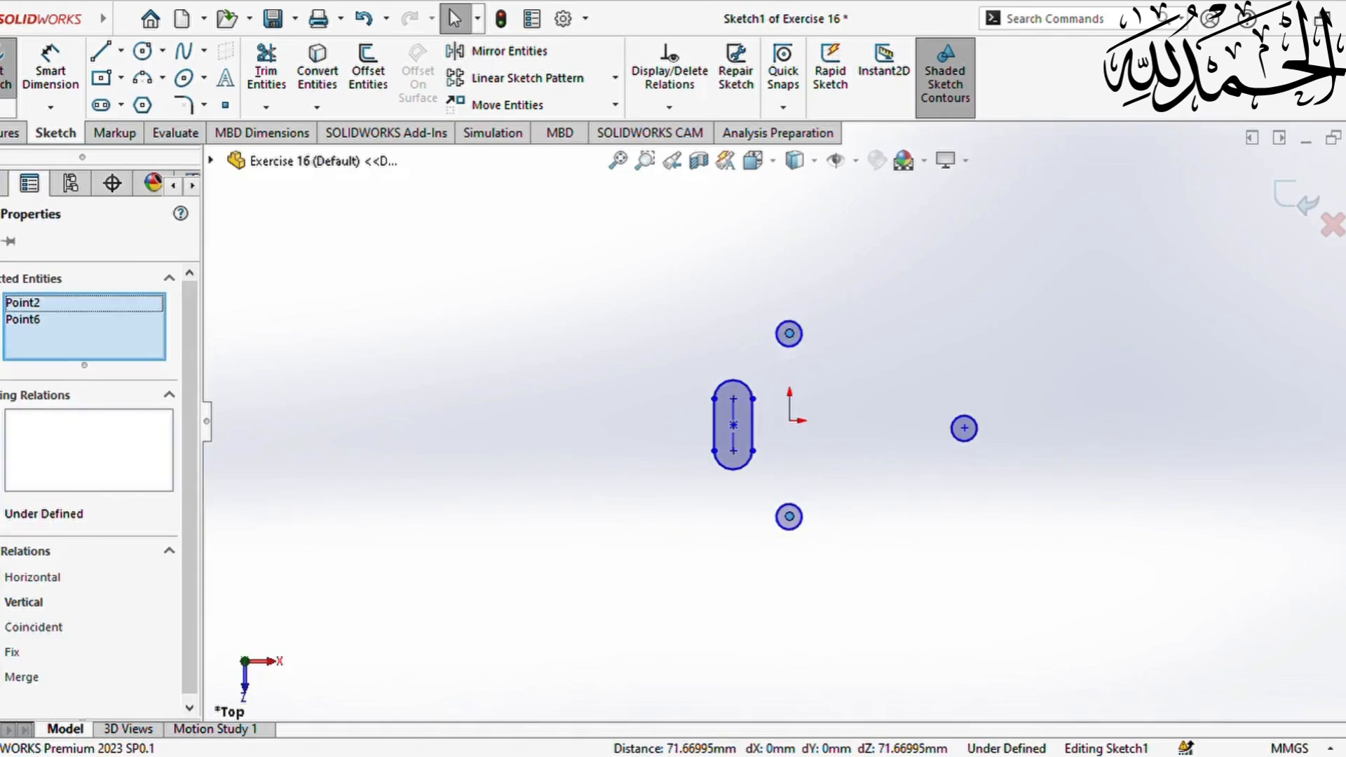
{"action": "left_click", "coordinate": [24, 603]}
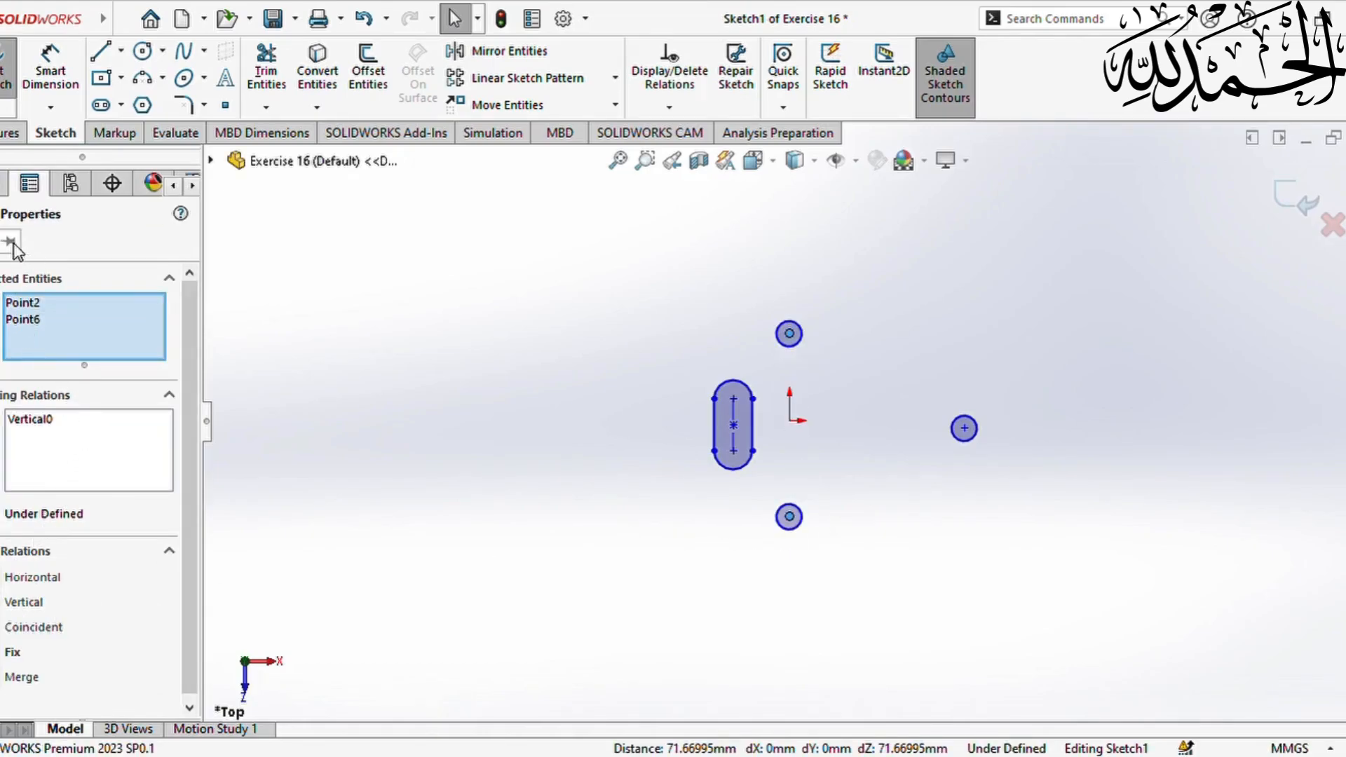
{"action": "left_click", "coordinate": [421, 392]}
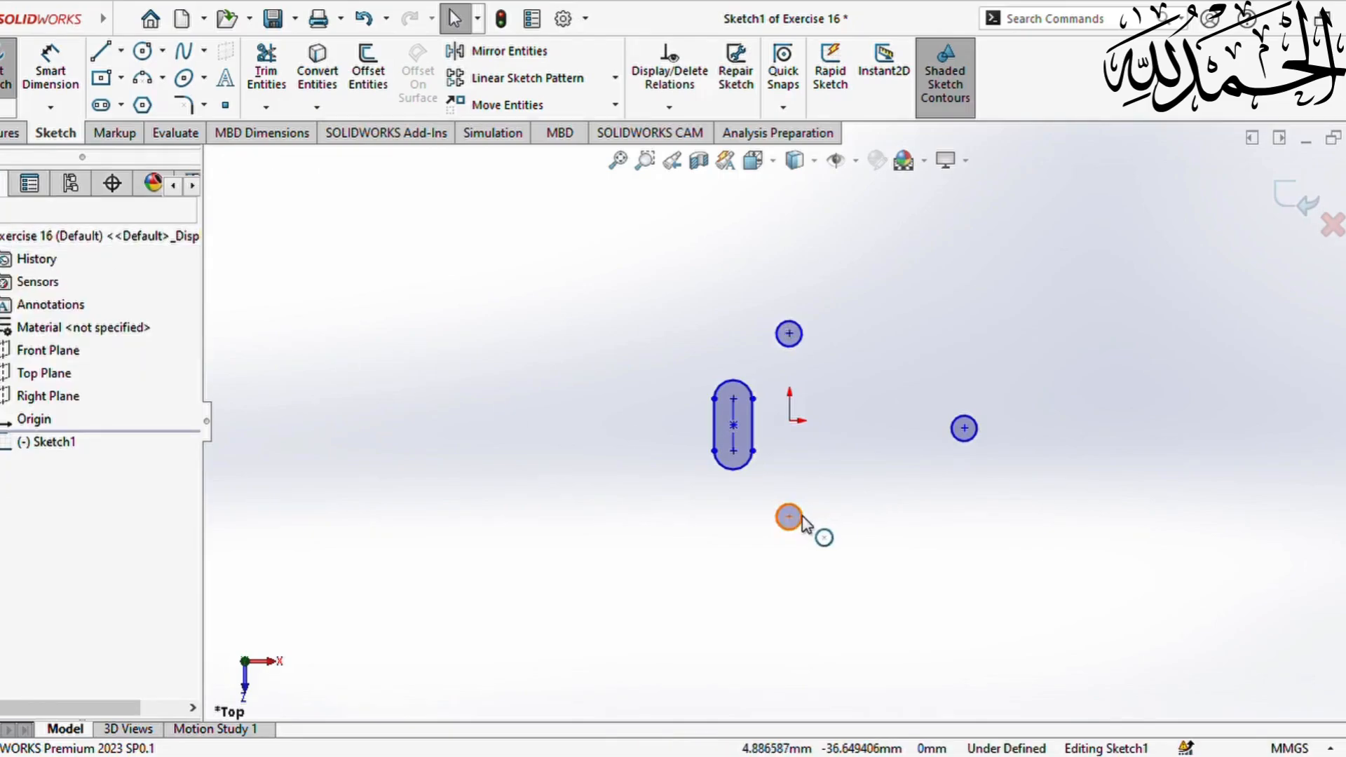
Dimension the vertical distance between the upper and lower circles as 80 mm
{"action": "left_click", "coordinate": [50, 73]}
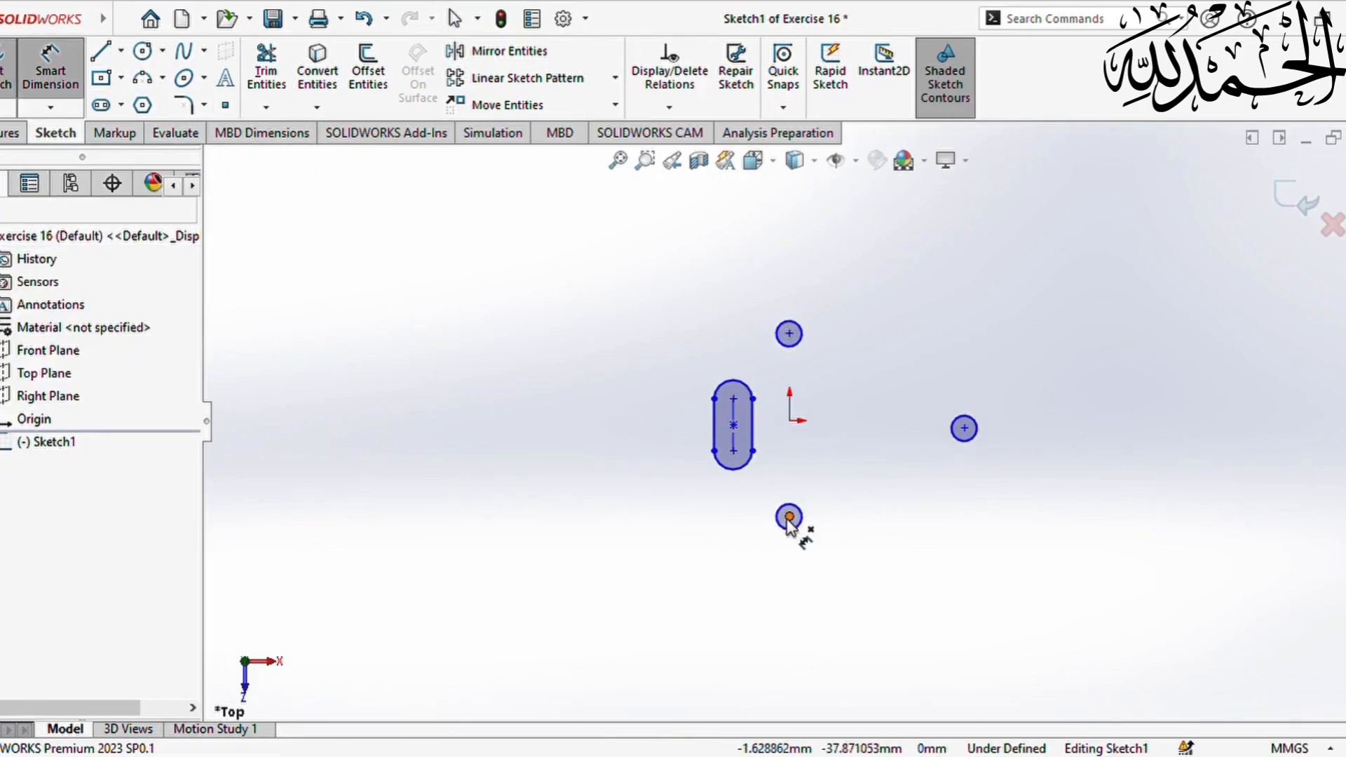
{"action": "left_click", "coordinate": [806, 533]}
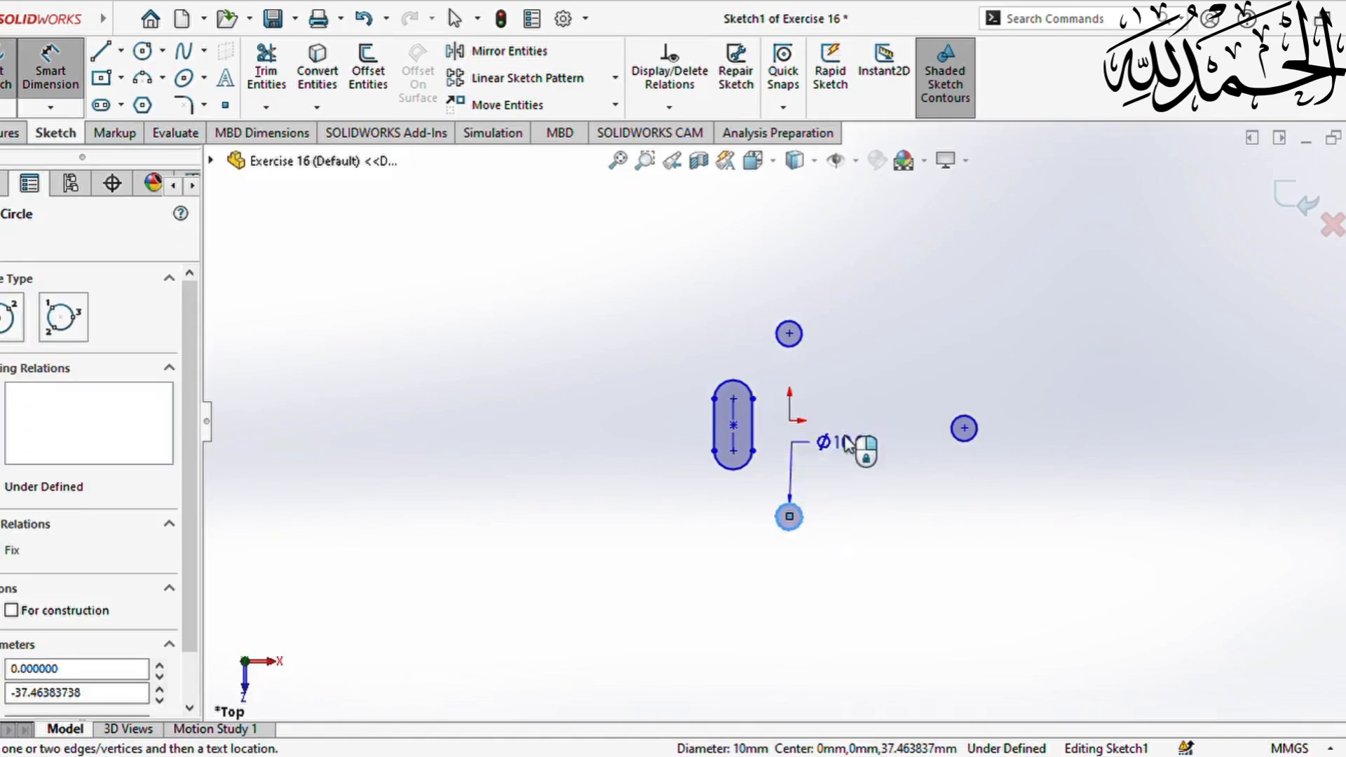
{"action": "left_click", "coordinate": [810, 340]}
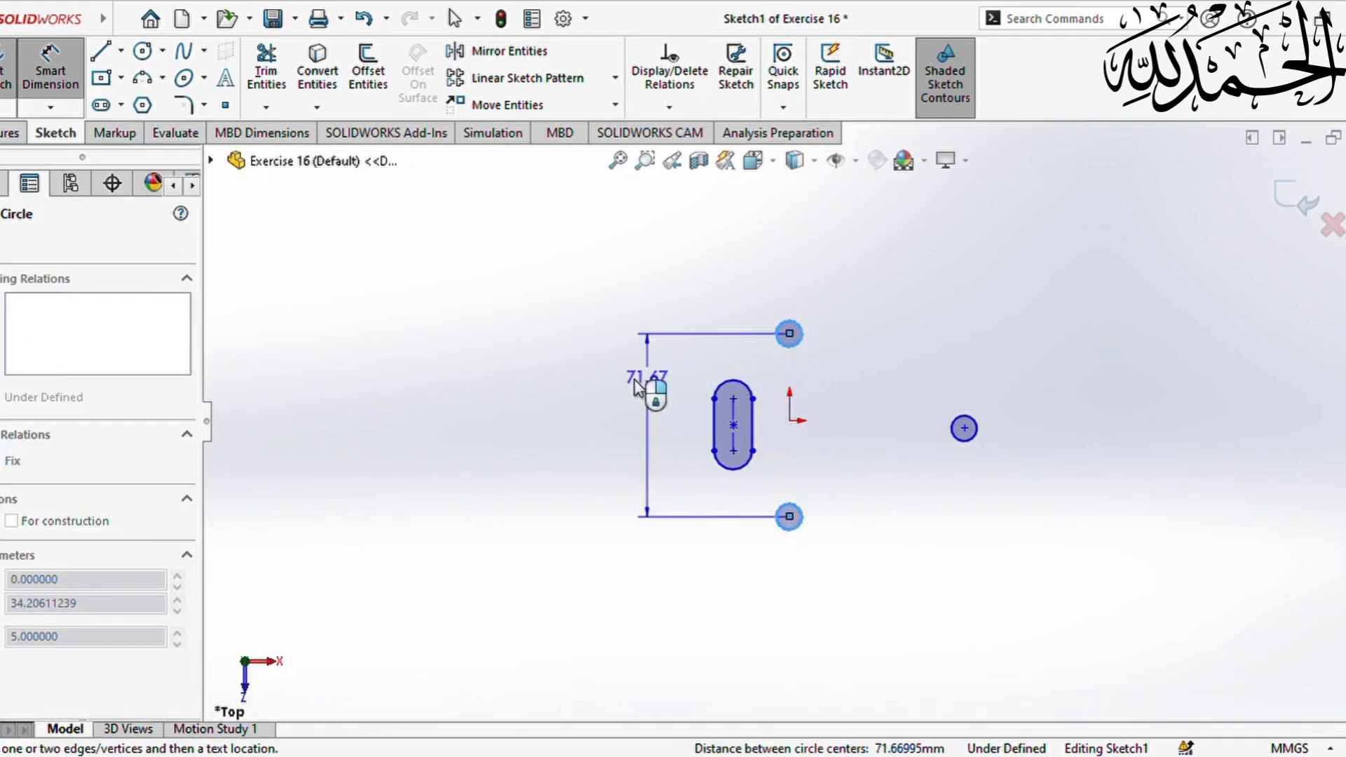
{"action": "left_click", "coordinate": [594, 443]}
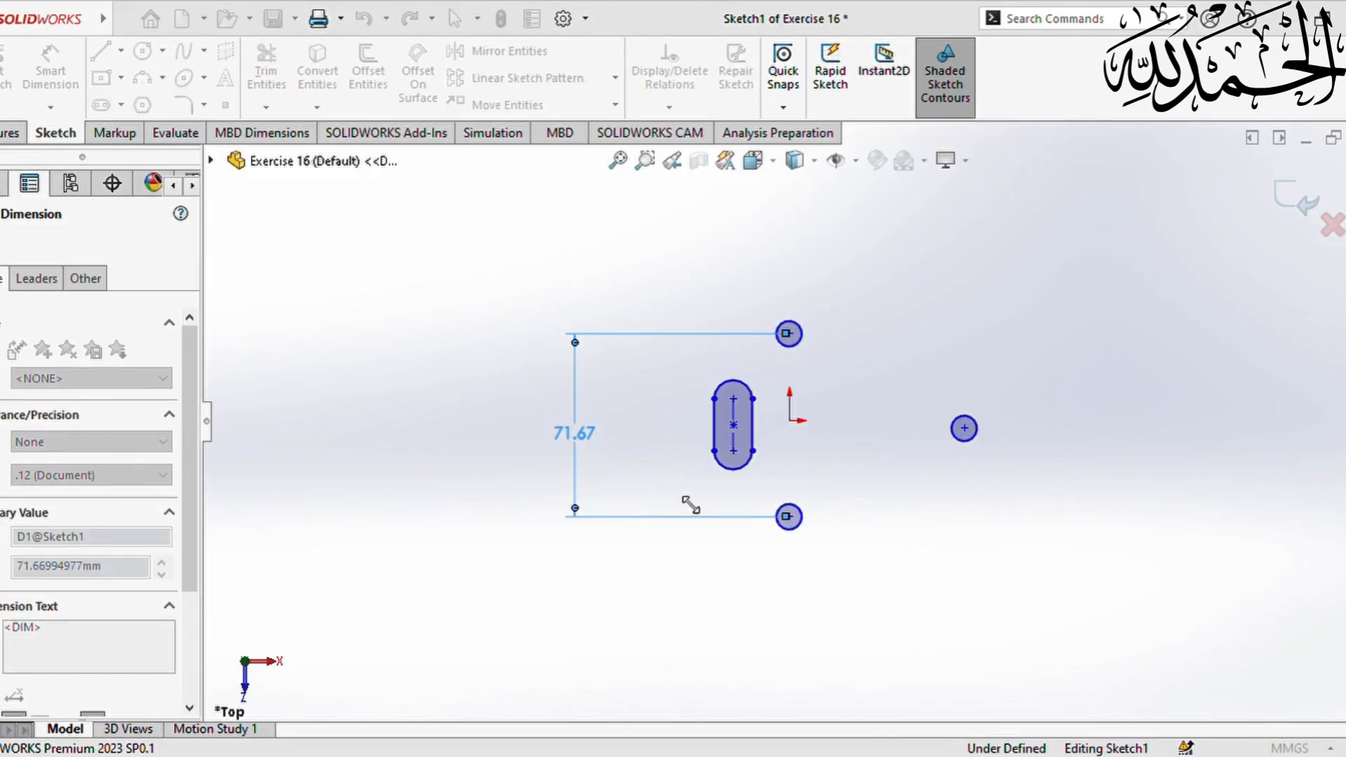
{"action": "type", "text": "80"}
{"action": "key", "text": "Return"}
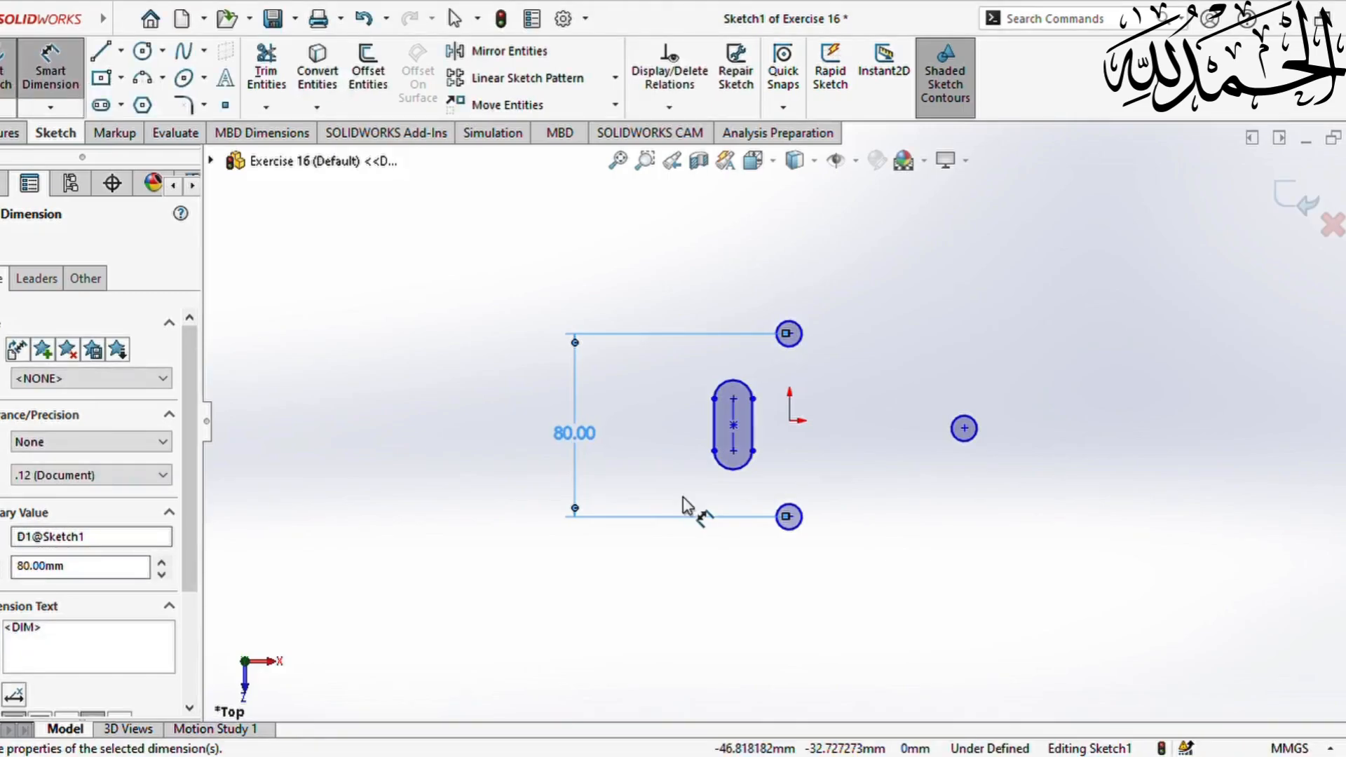
Dimension the horizontal distance between the lower circle and the right circle as 70 mm
{"action": "left_click", "coordinate": [797, 525]}
{"action": "left_click", "coordinate": [964, 428]}
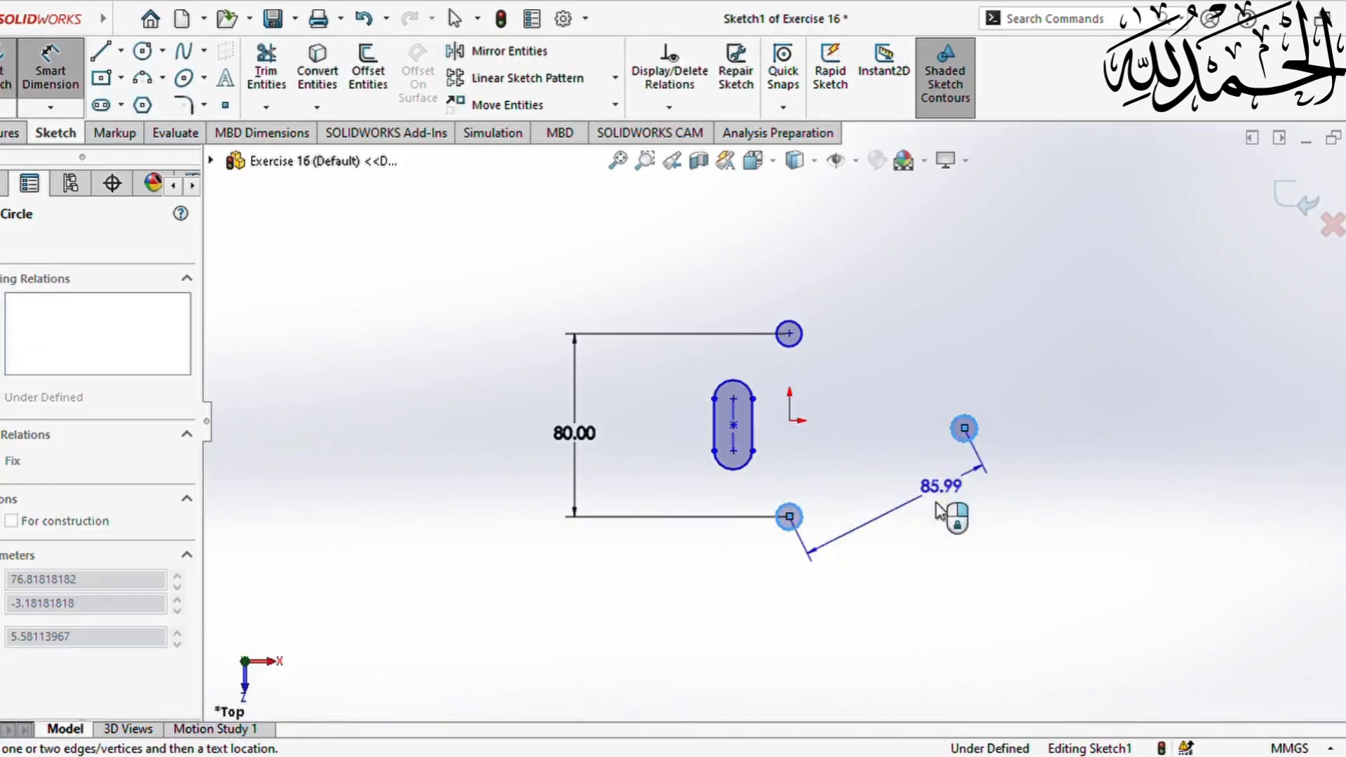
{"action": "left_click", "coordinate": [873, 632]}
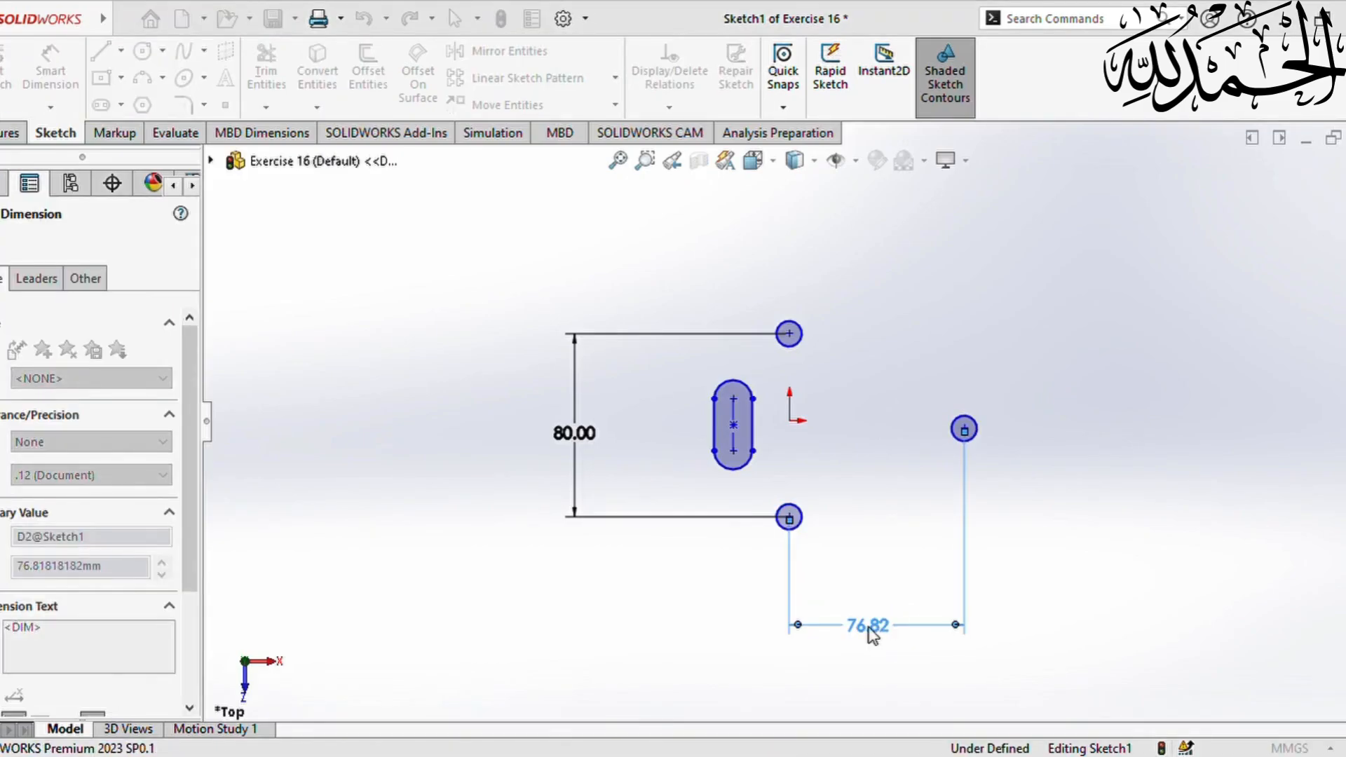
{"action": "type", "text": "70"}
{"action": "key", "text": "Return"}
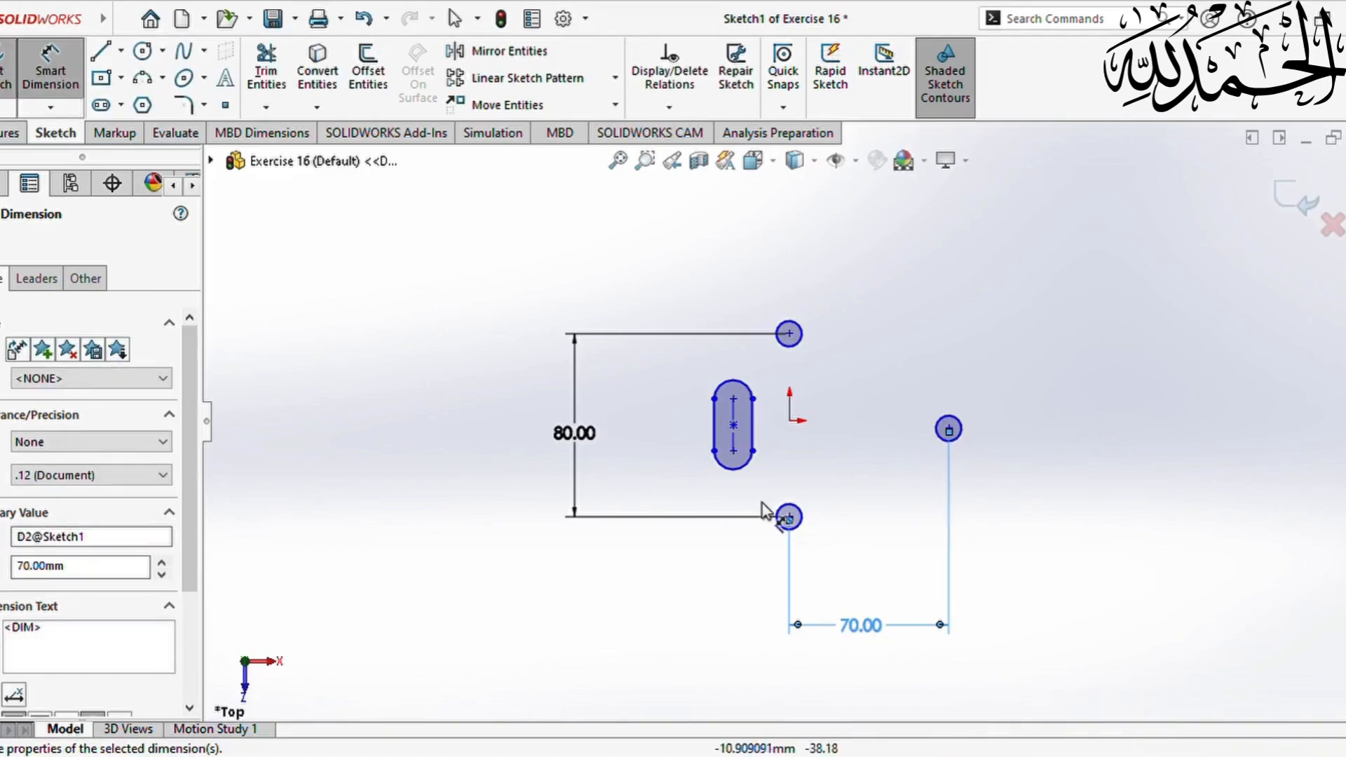
Dimension the horizontal distance from the slot's lower arc center to the lower circle's center as 20 mm
{"action": "left_click", "coordinate": [734, 452]}
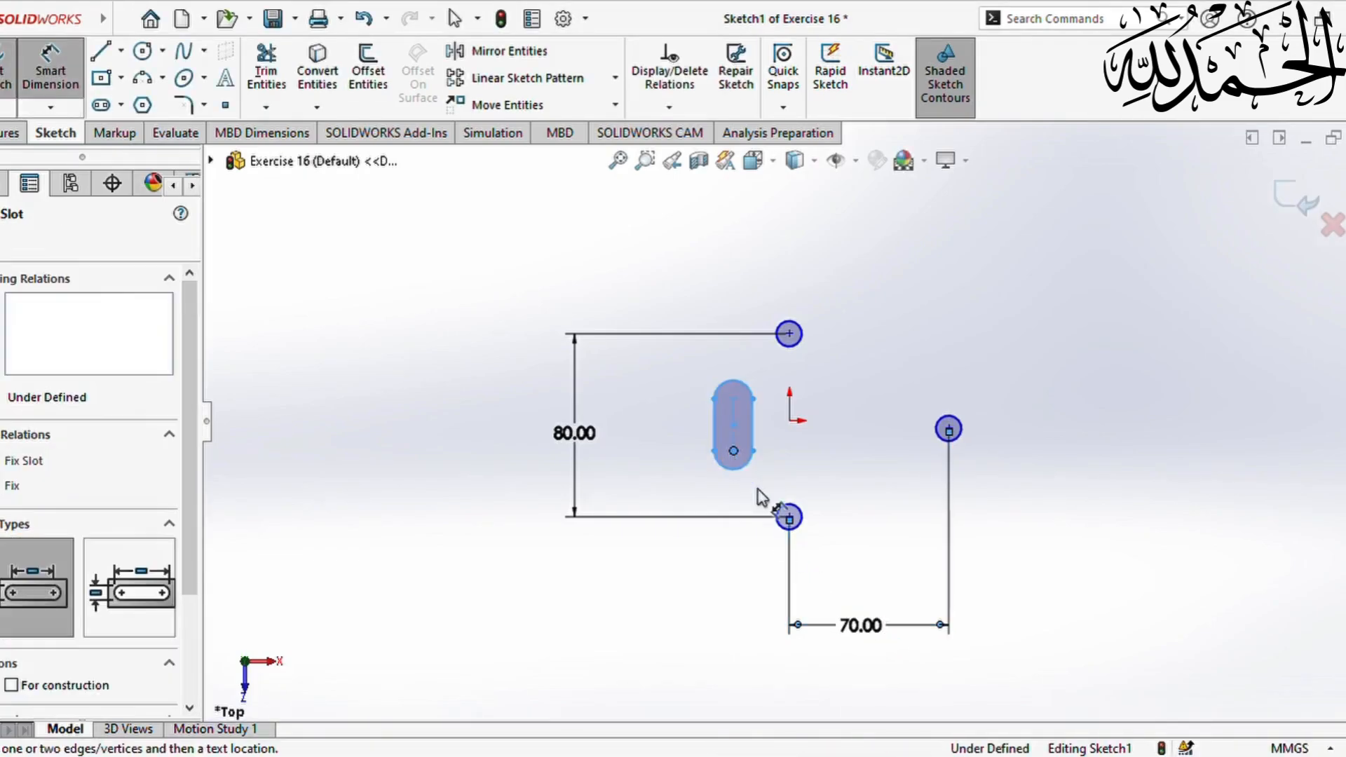
{"action": "left_click", "coordinate": [790, 517]}
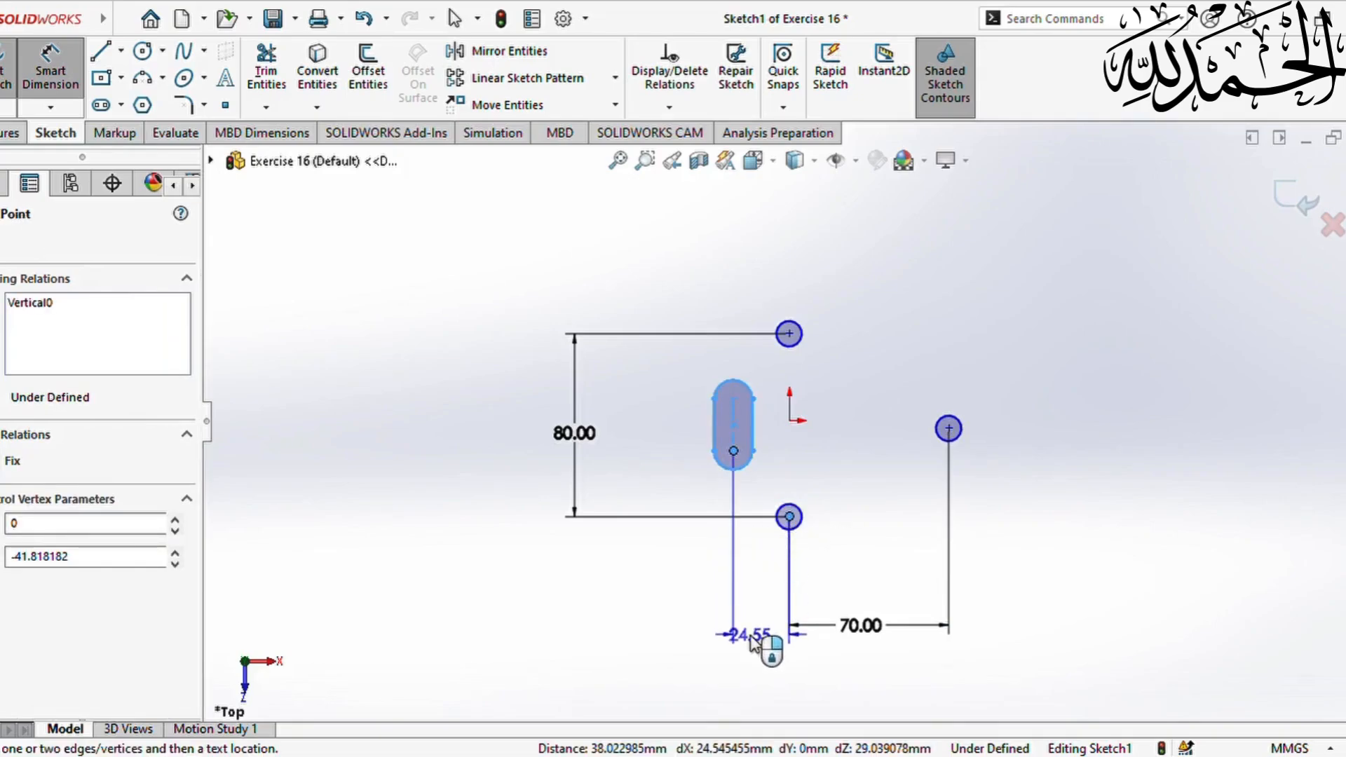
{"action": "left_click", "coordinate": [751, 636]}
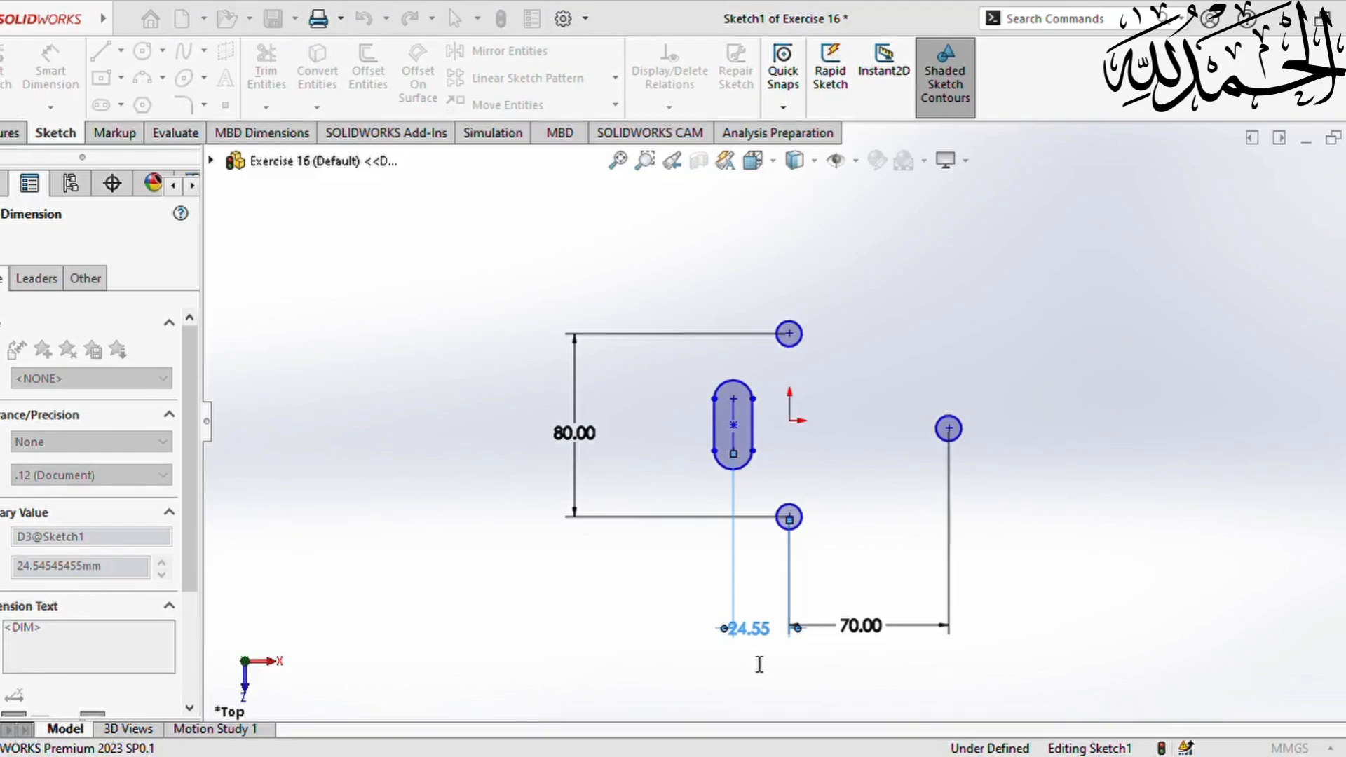
{"action": "type", "text": "20"}
{"action": "key", "text": "Return"}
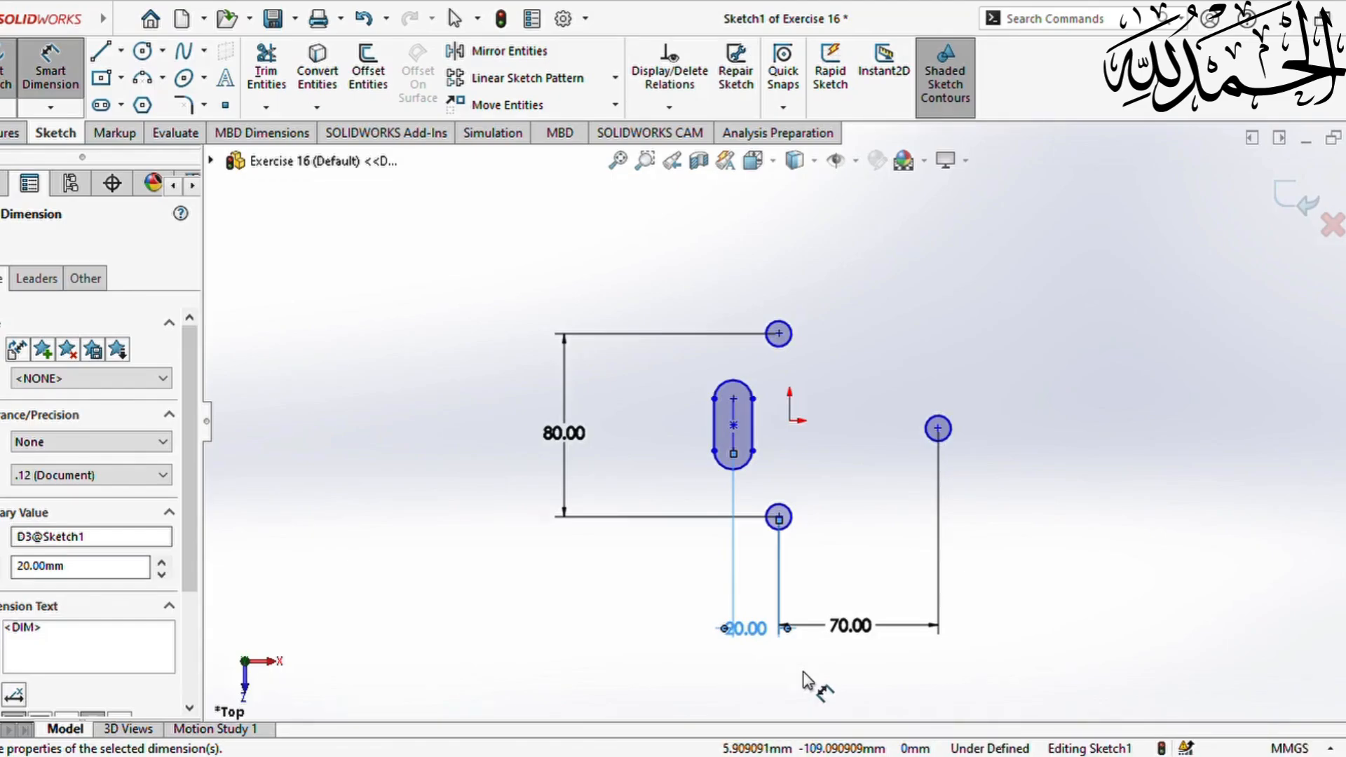
Dimension the vertical distance between the lower circle and the right circle as 40 mm
{"action": "left_click", "coordinate": [779, 518]}
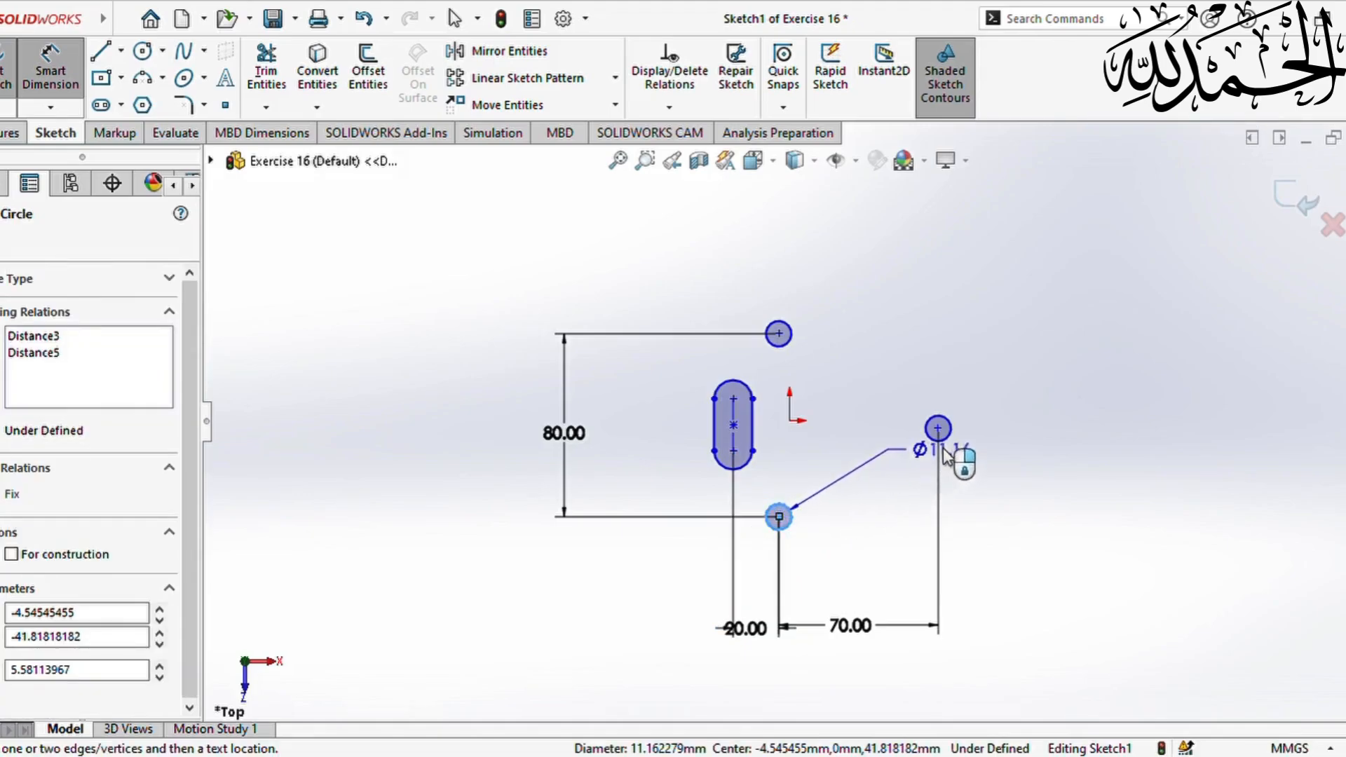
{"action": "left_click", "coordinate": [952, 442]}
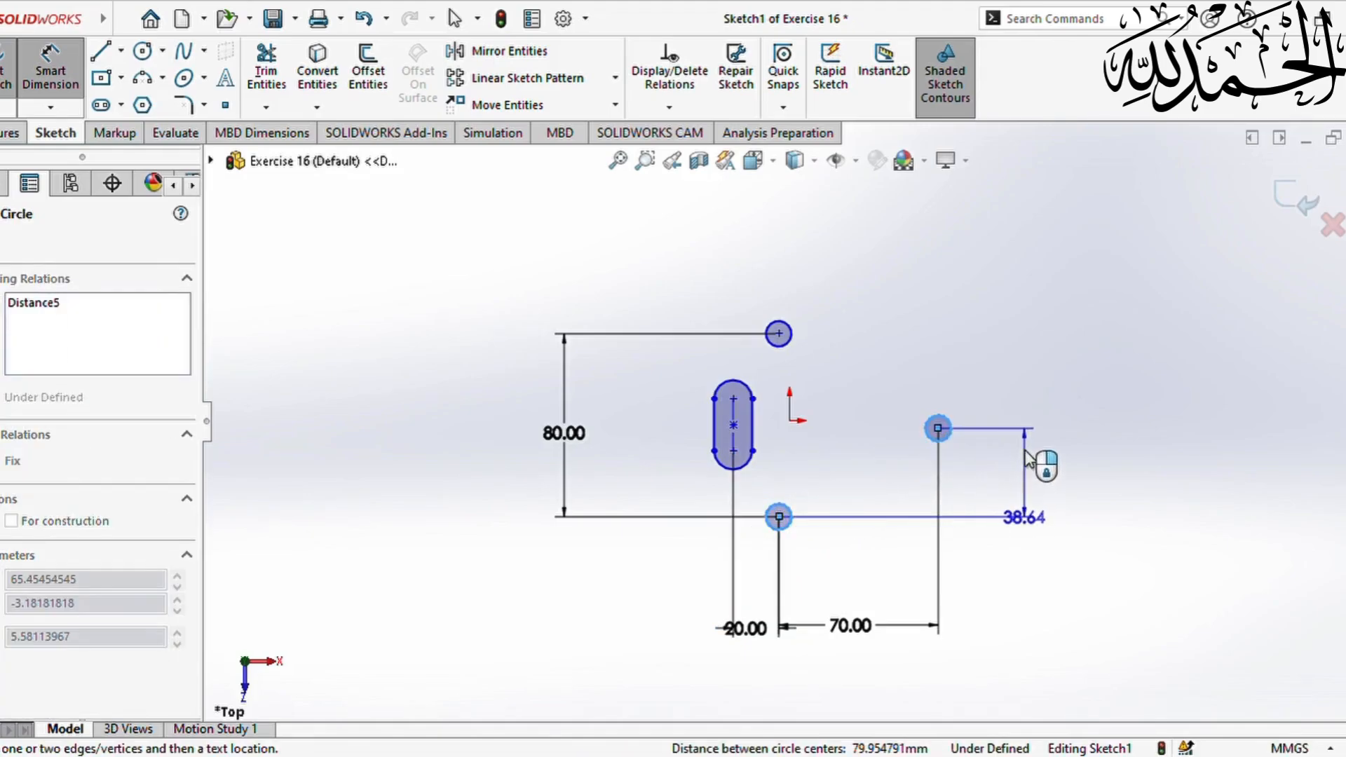
{"action": "left_click", "coordinate": [1048, 485]}
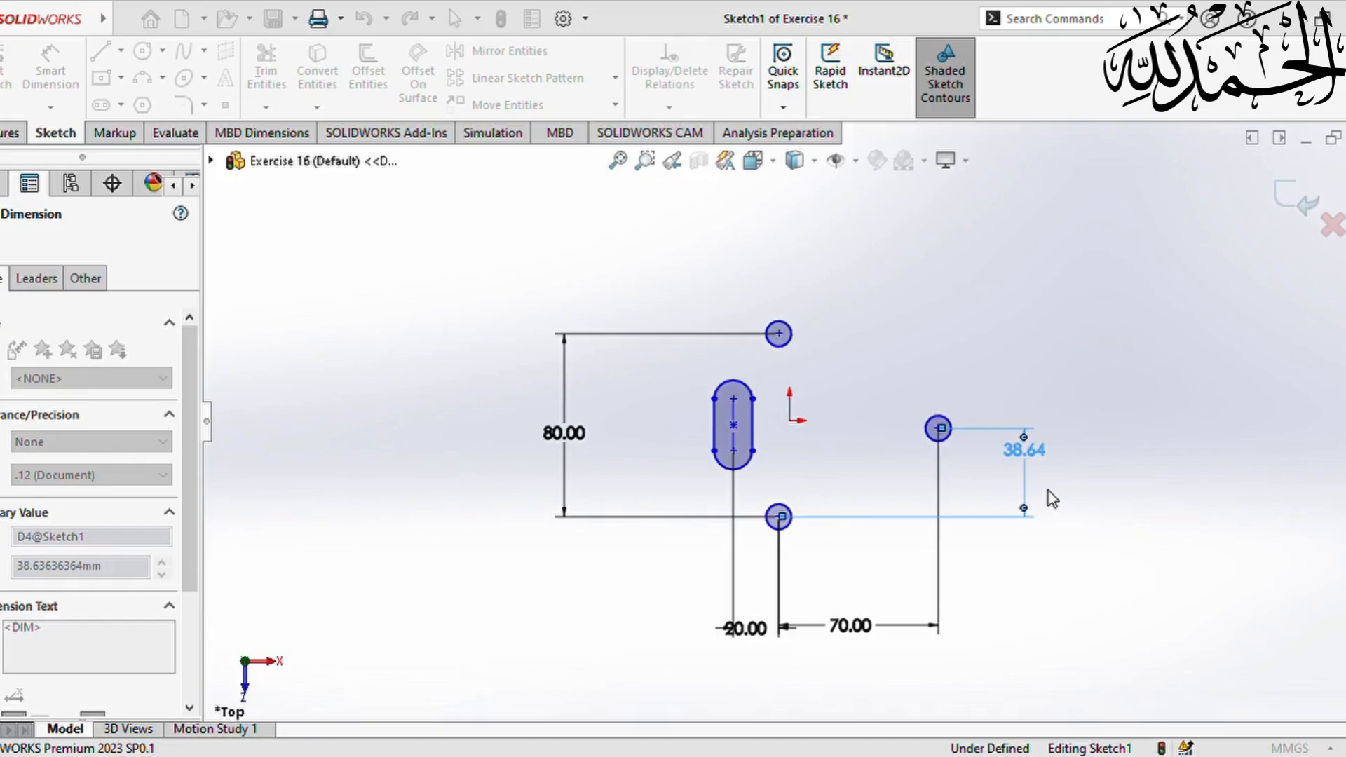
{"action": "type", "text": "40"}
{"action": "key", "text": "Return"}
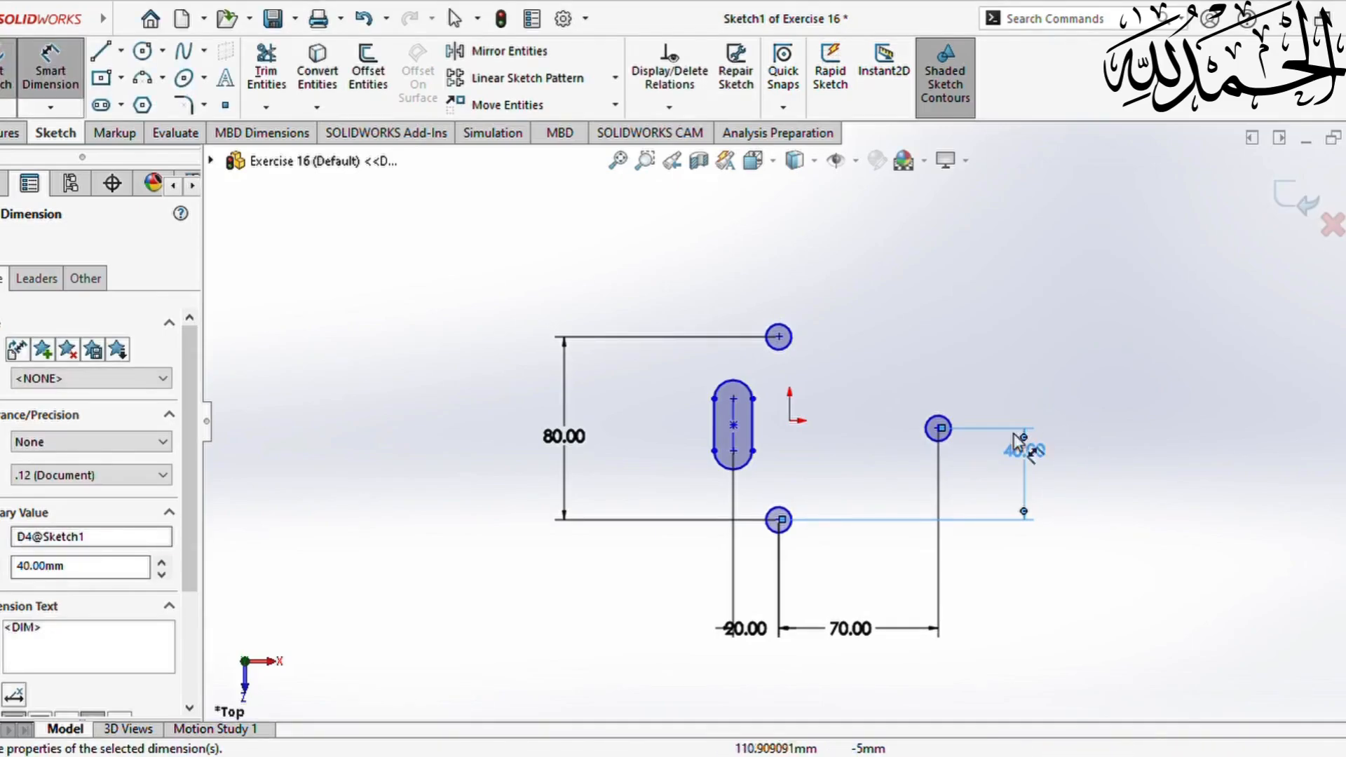
Dimension the vertical distance from the slot's lower arc center to the lower circle's center as 30 mm
{"action": "left_click", "coordinate": [734, 451]}
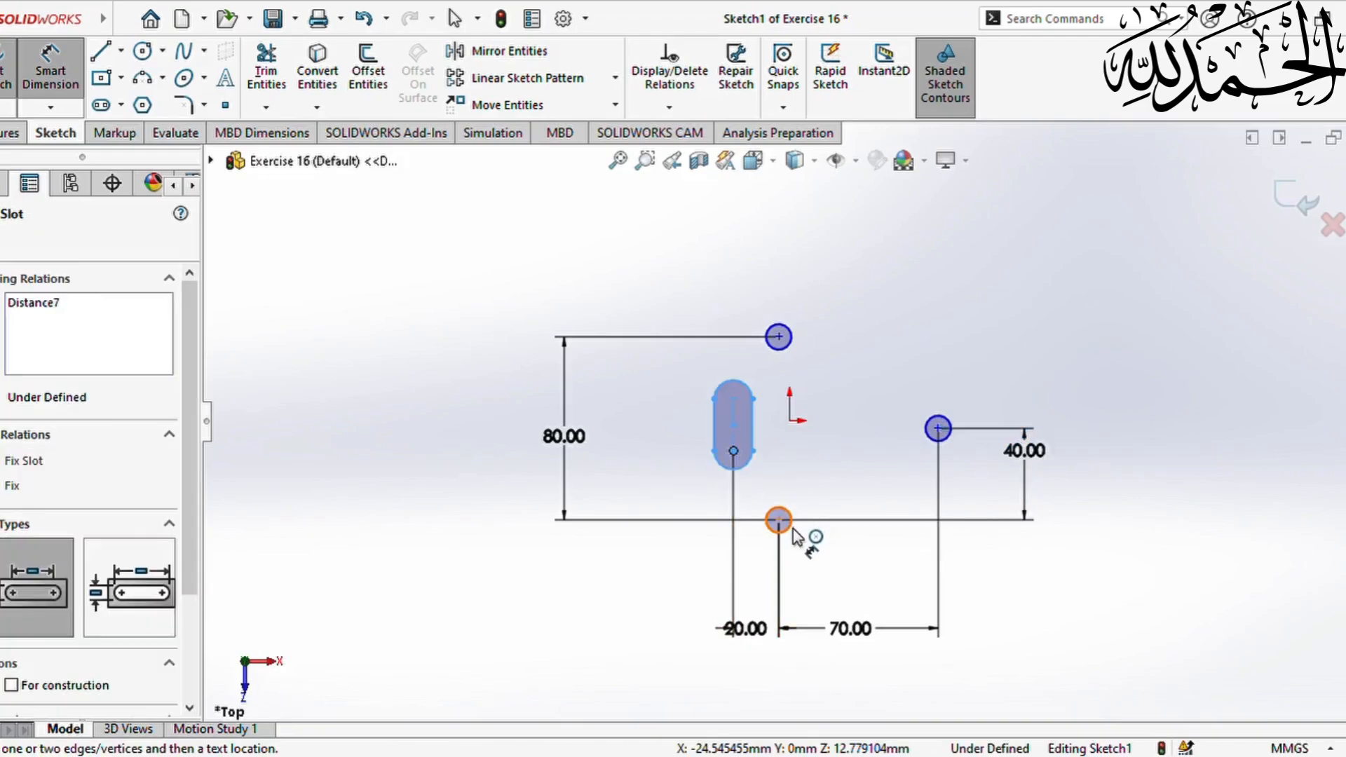
{"action": "left_click", "coordinate": [771, 524]}
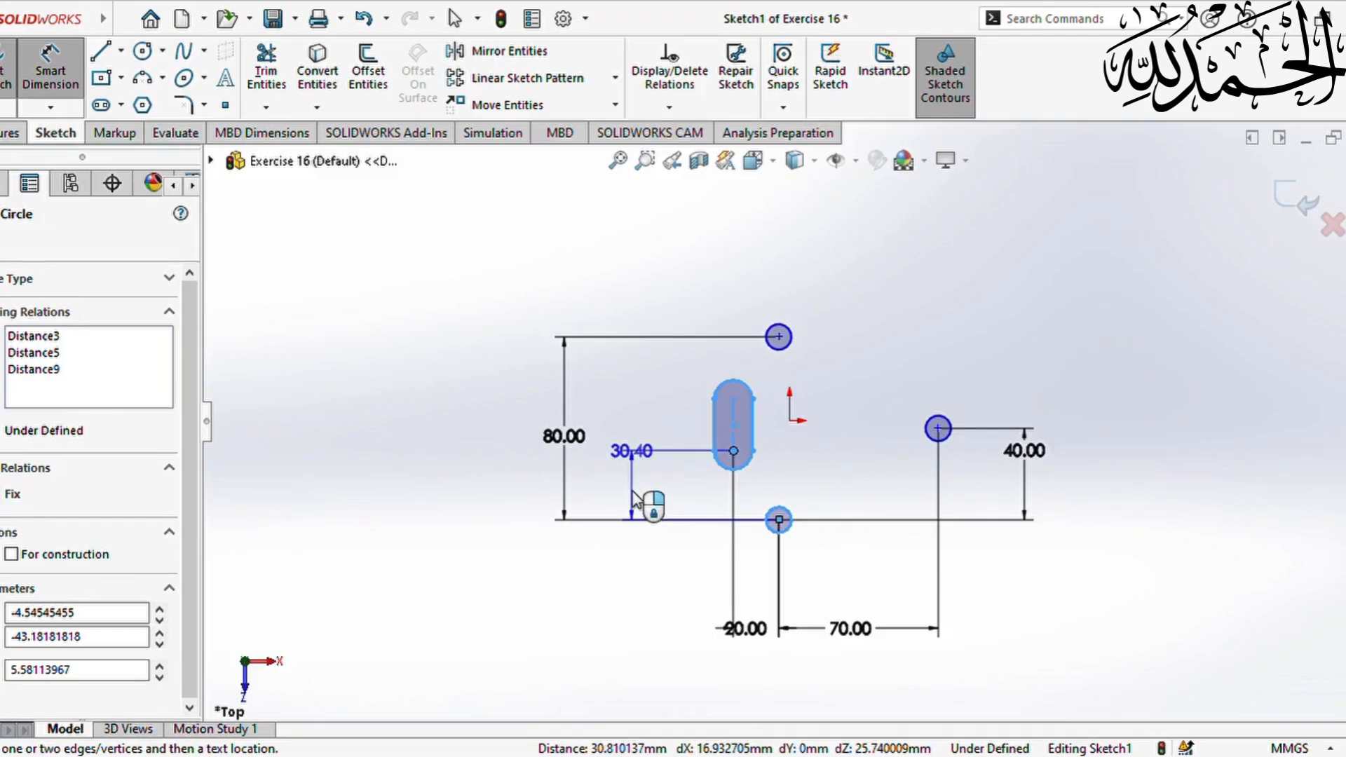
{"action": "left_click", "coordinate": [660, 500]}
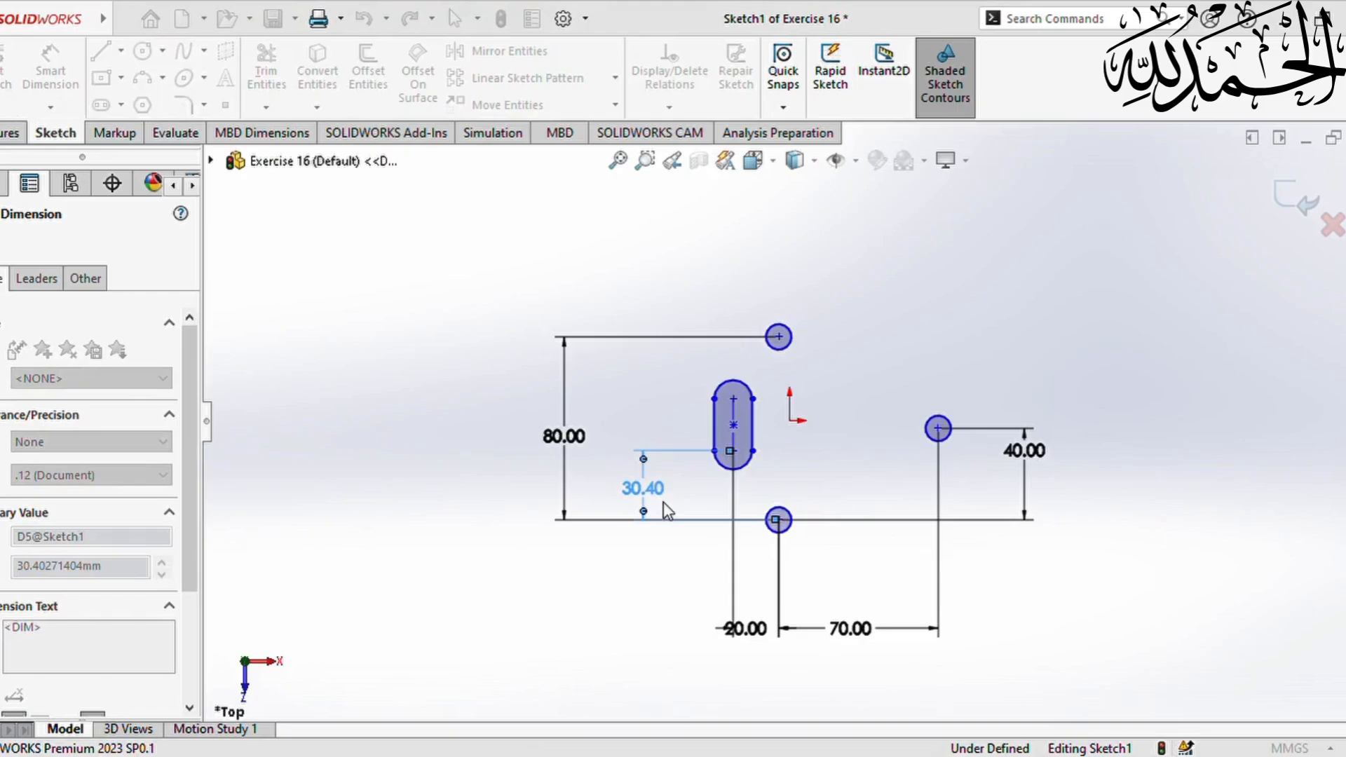
{"action": "type", "text": "30"}
{"action": "key", "text": "Return"}
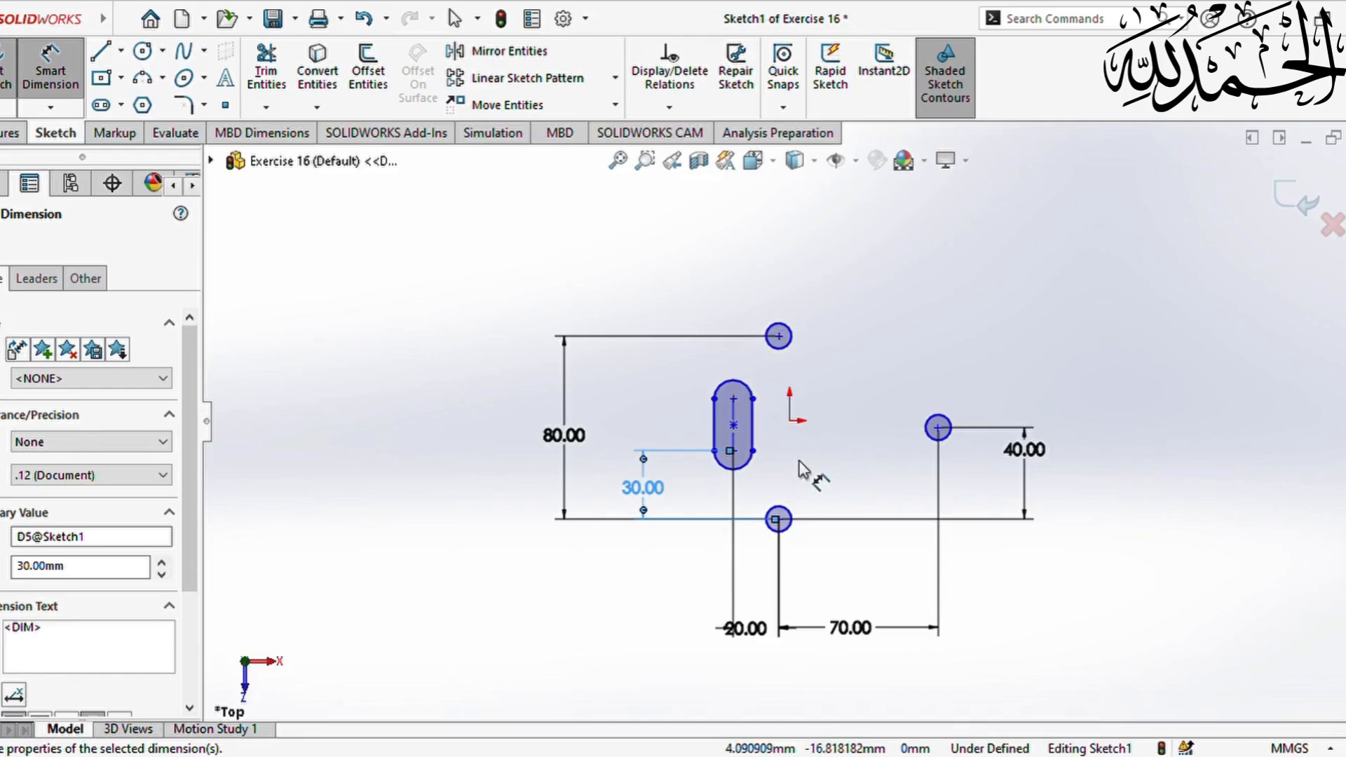
Draw 30 mm diameter circles concentric with the upper, right and lower small circles
{"action": "left_click", "coordinate": [142, 50]}
{"action": "left_click", "coordinate": [778, 337]}
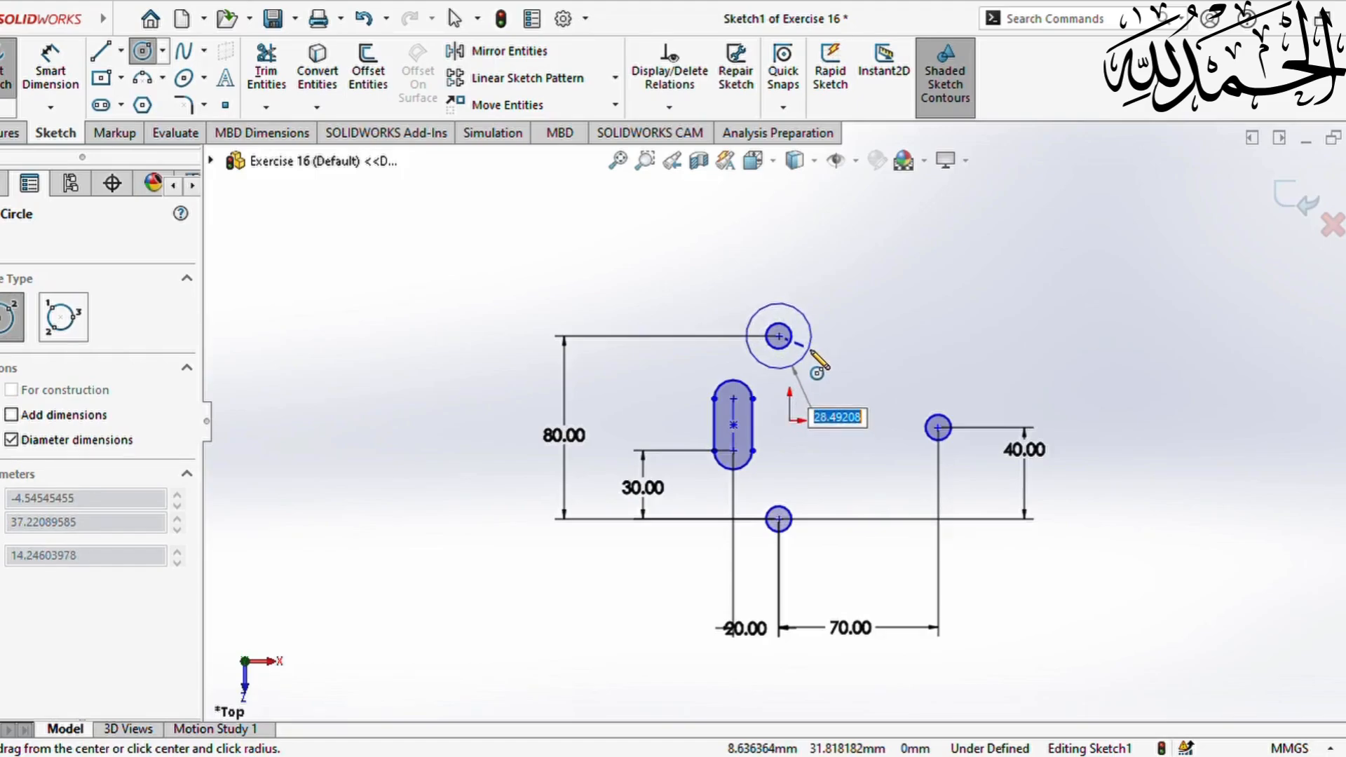
{"action": "type", "text": "30"}
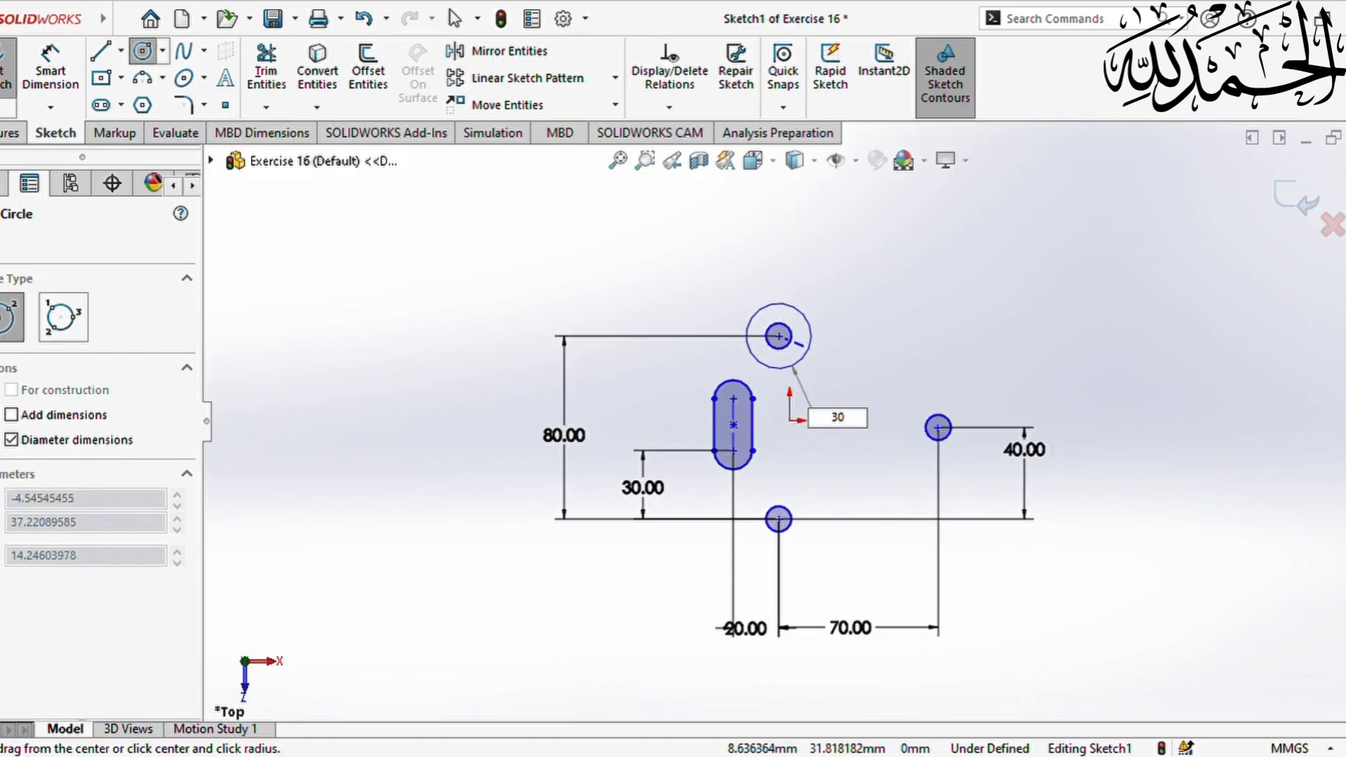
{"action": "key", "text": "Return"}
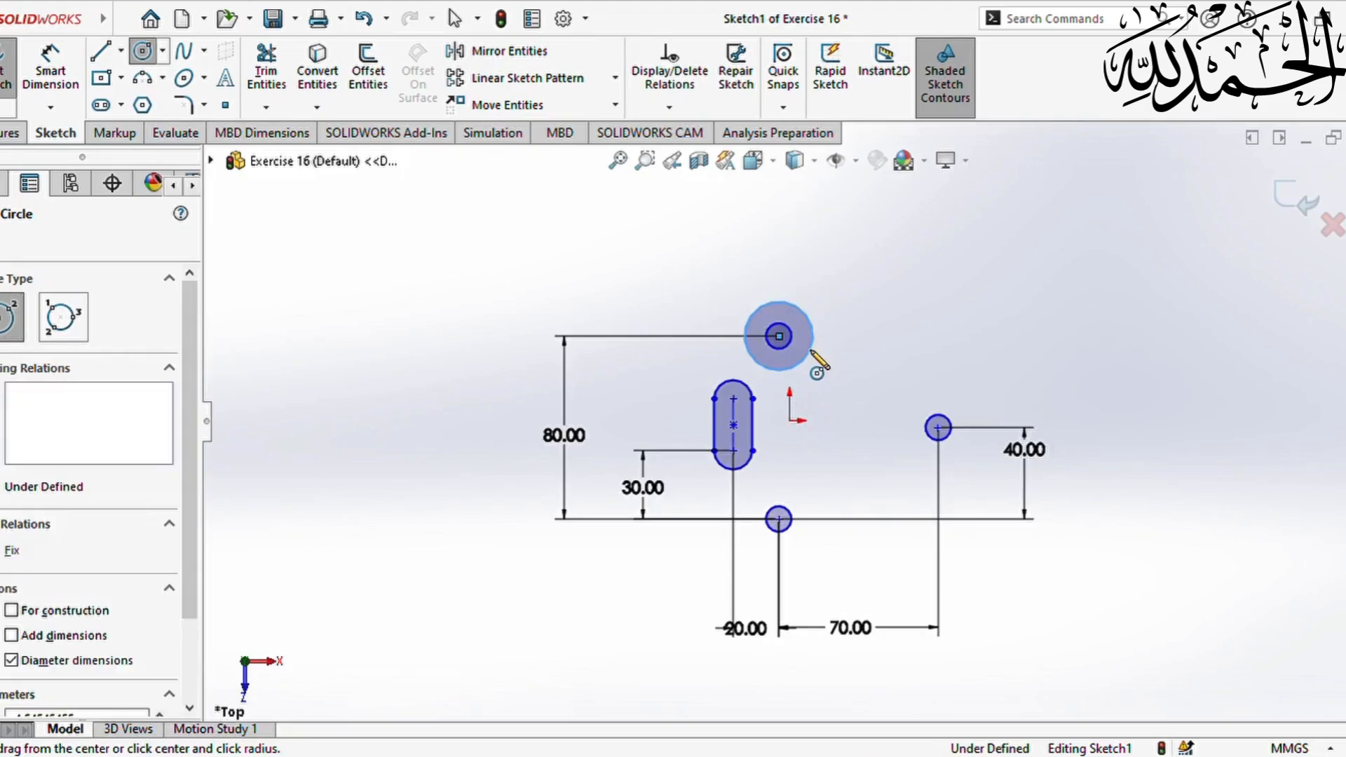
{"action": "left_click", "coordinate": [938, 427]}
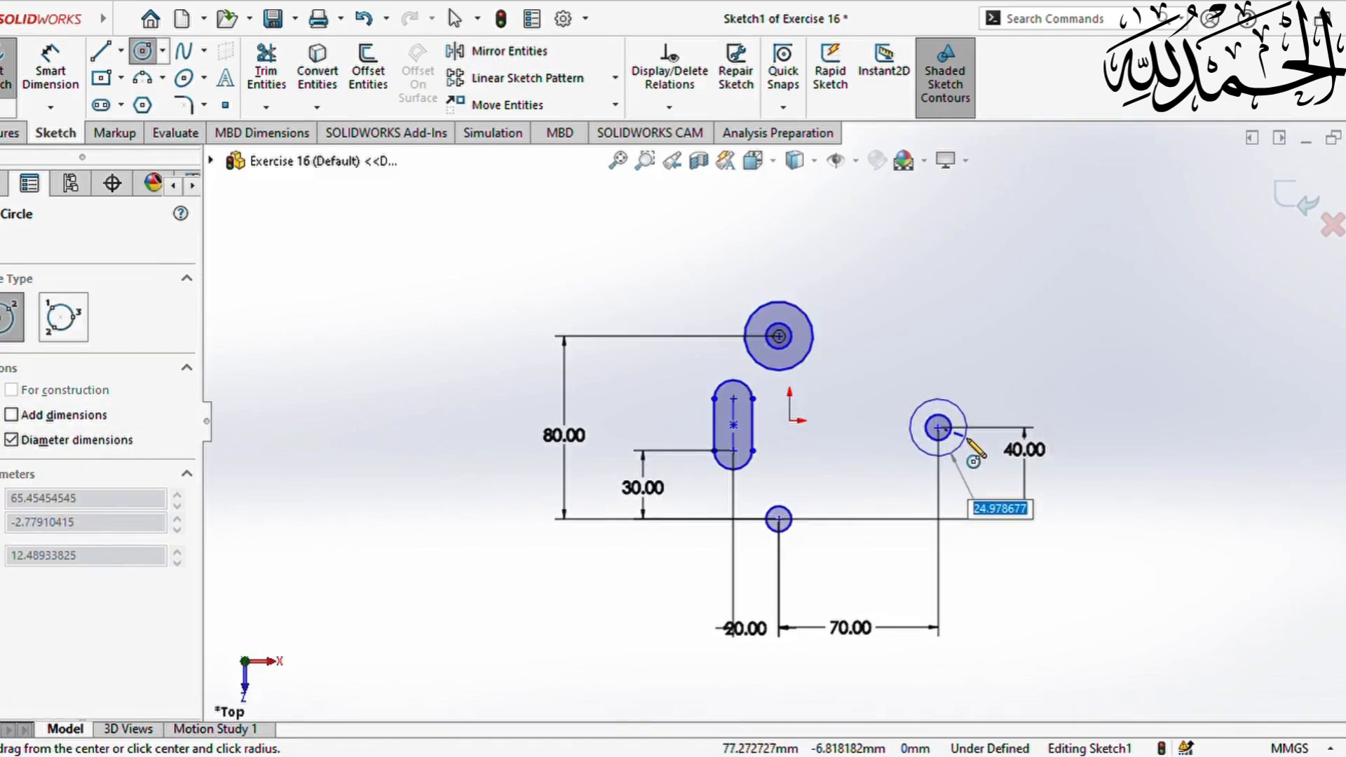
{"action": "type", "text": "30"}
{"action": "key", "text": "Return"}
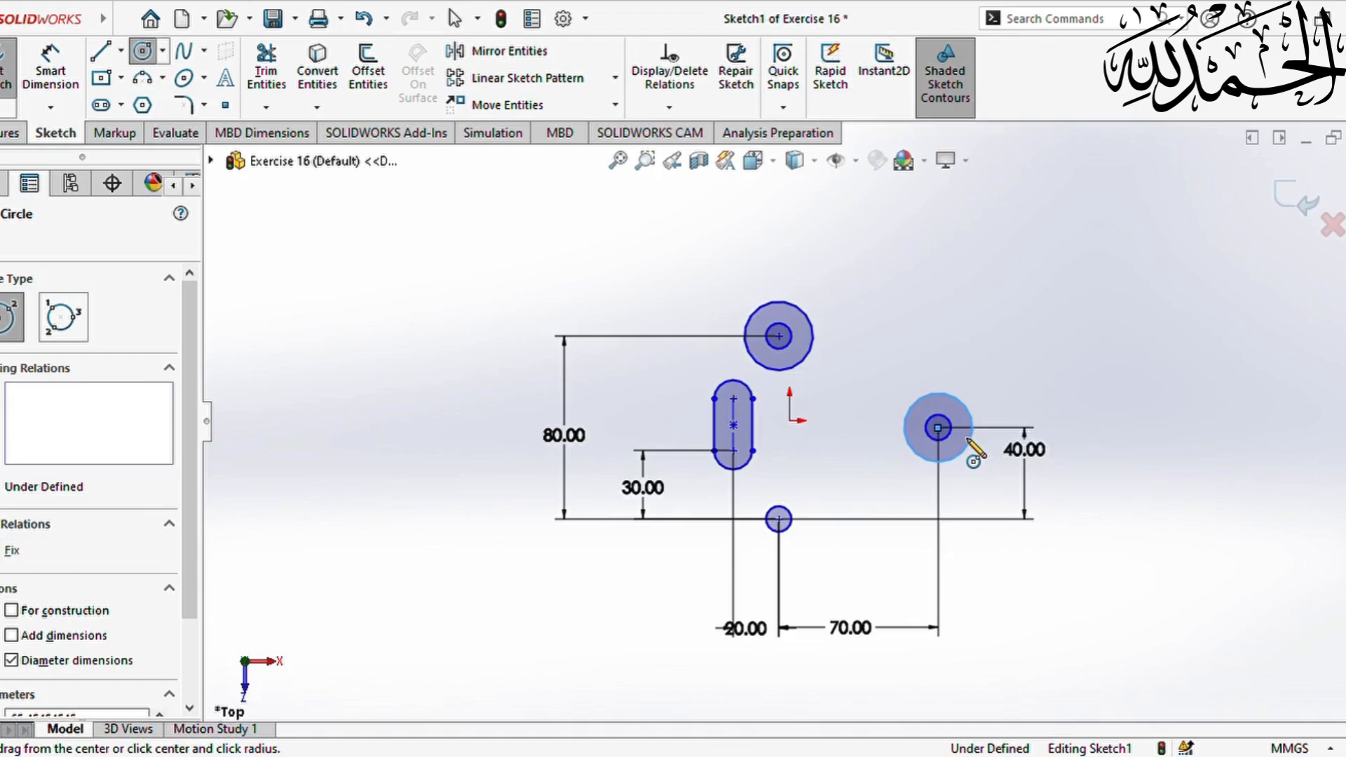
{"action": "left_click", "coordinate": [779, 518]}
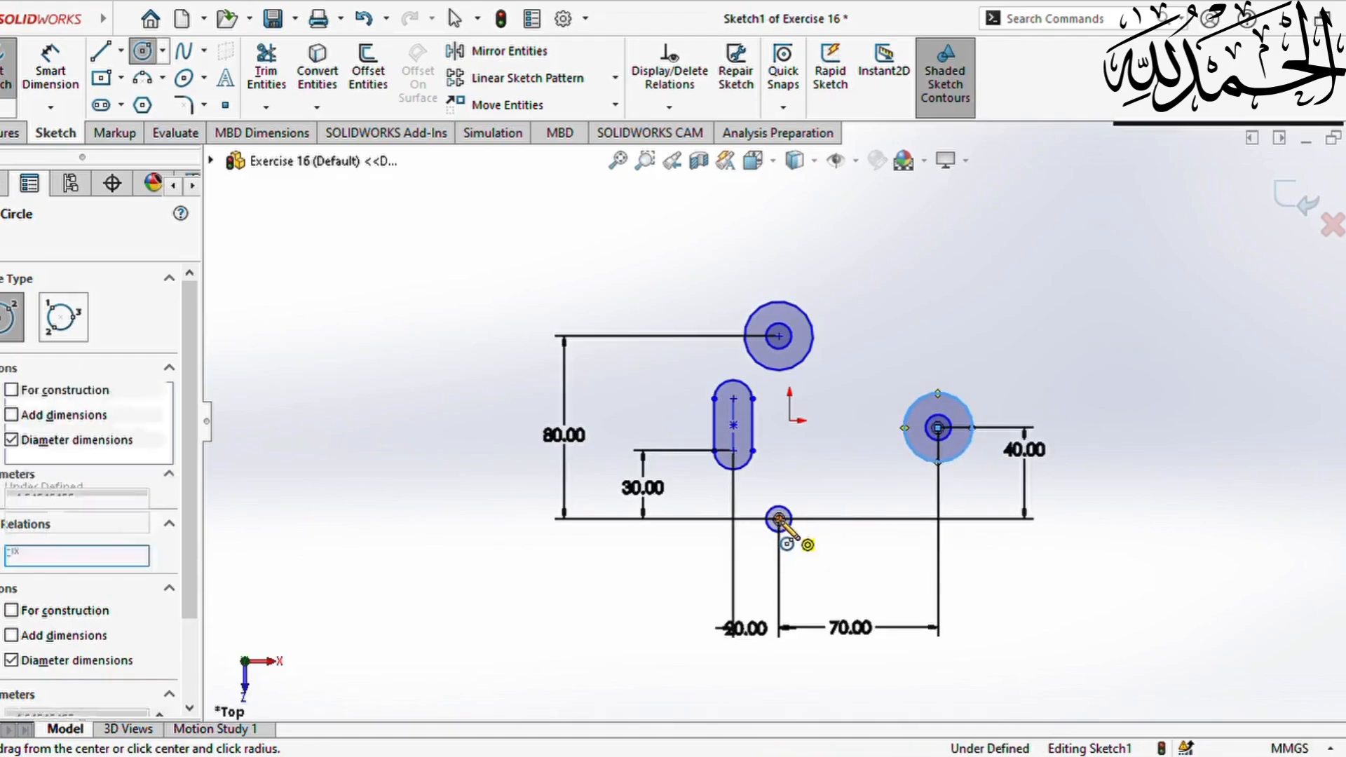
{"action": "type", "text": "30"}
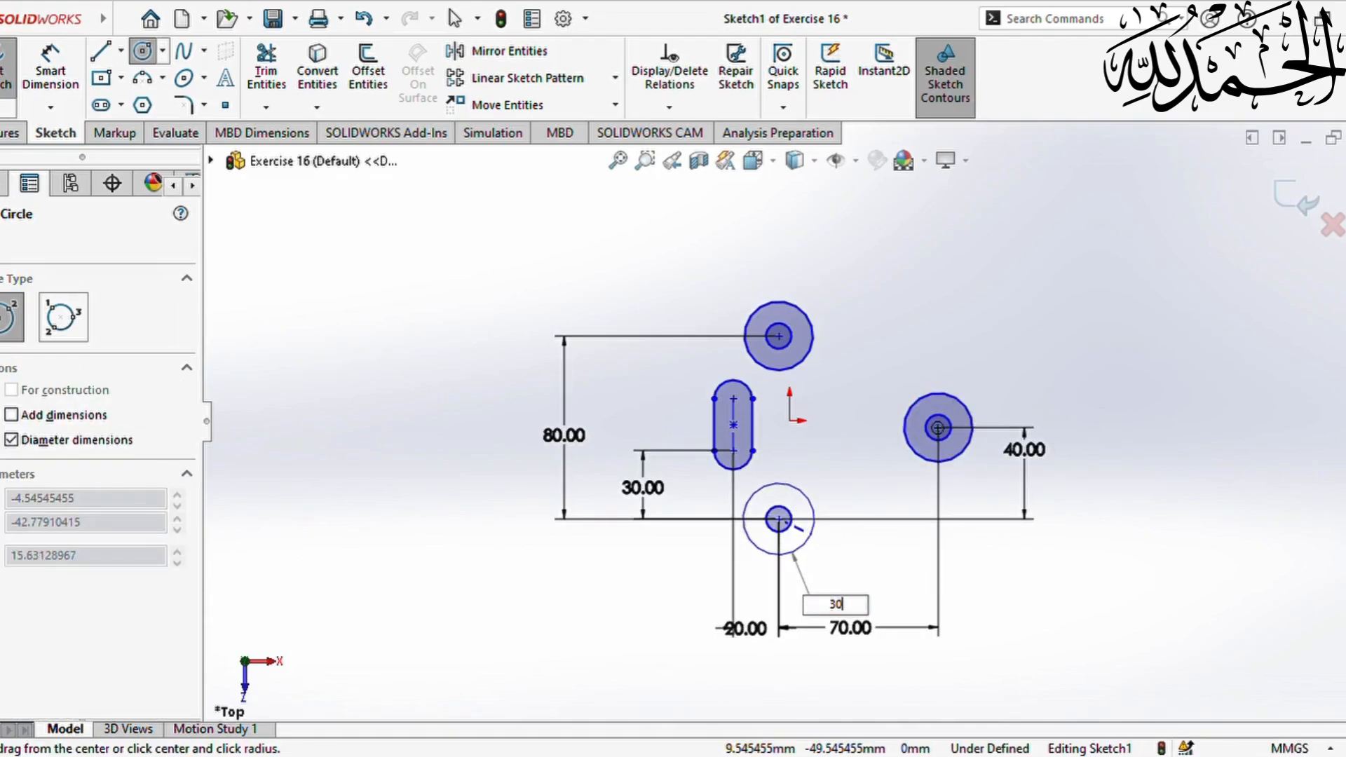
{"action": "key", "text": "Return"}
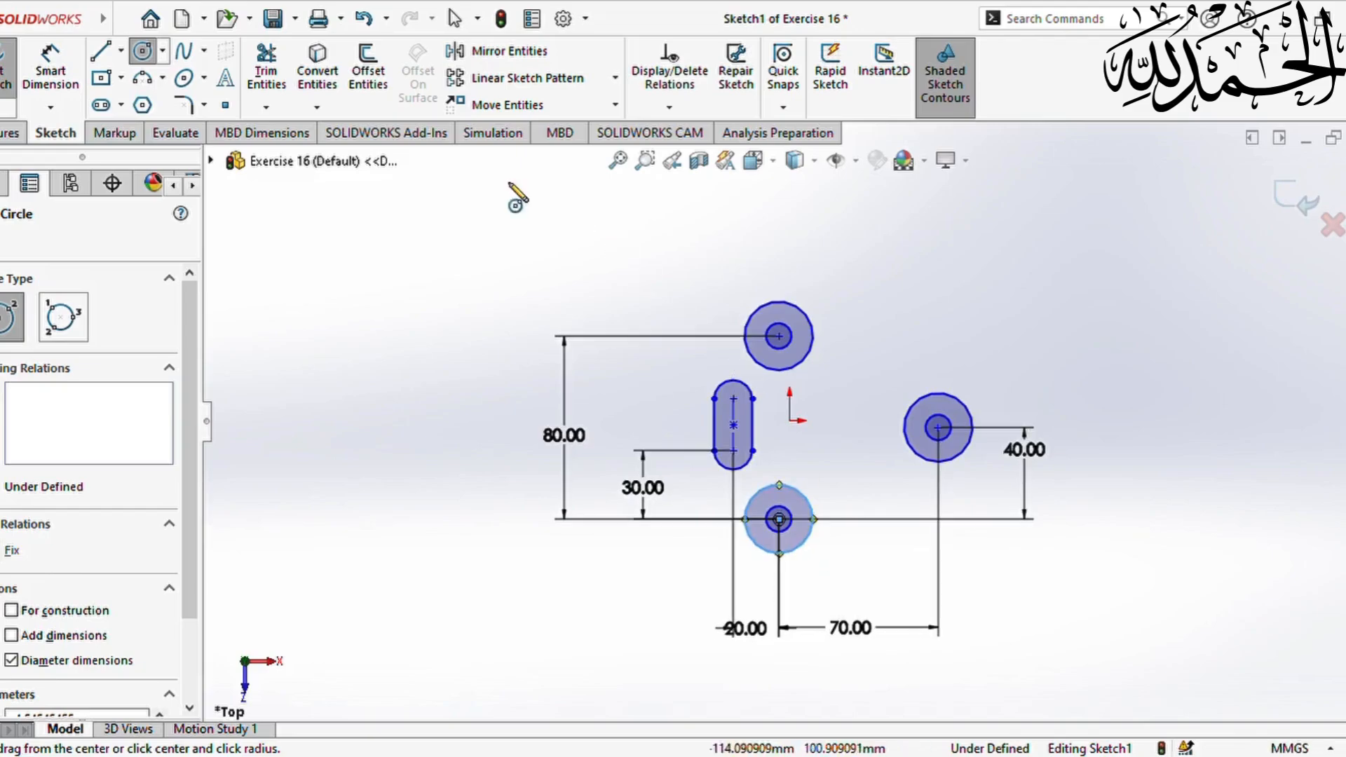
Draw two vertical lines joining the left and right quadrant points of the upper and lower 30 mm circles
{"action": "left_click", "coordinate": [101, 53]}
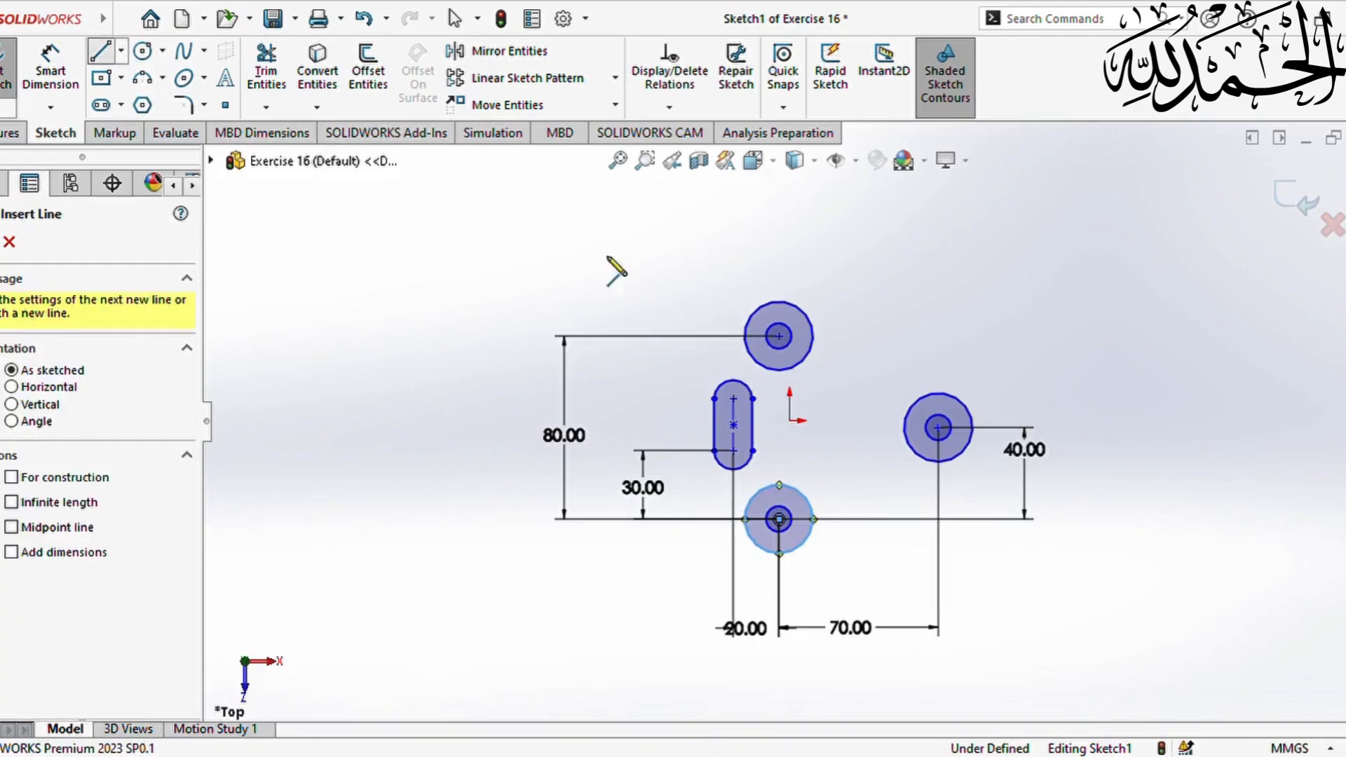
{"action": "left_click", "coordinate": [745, 337]}
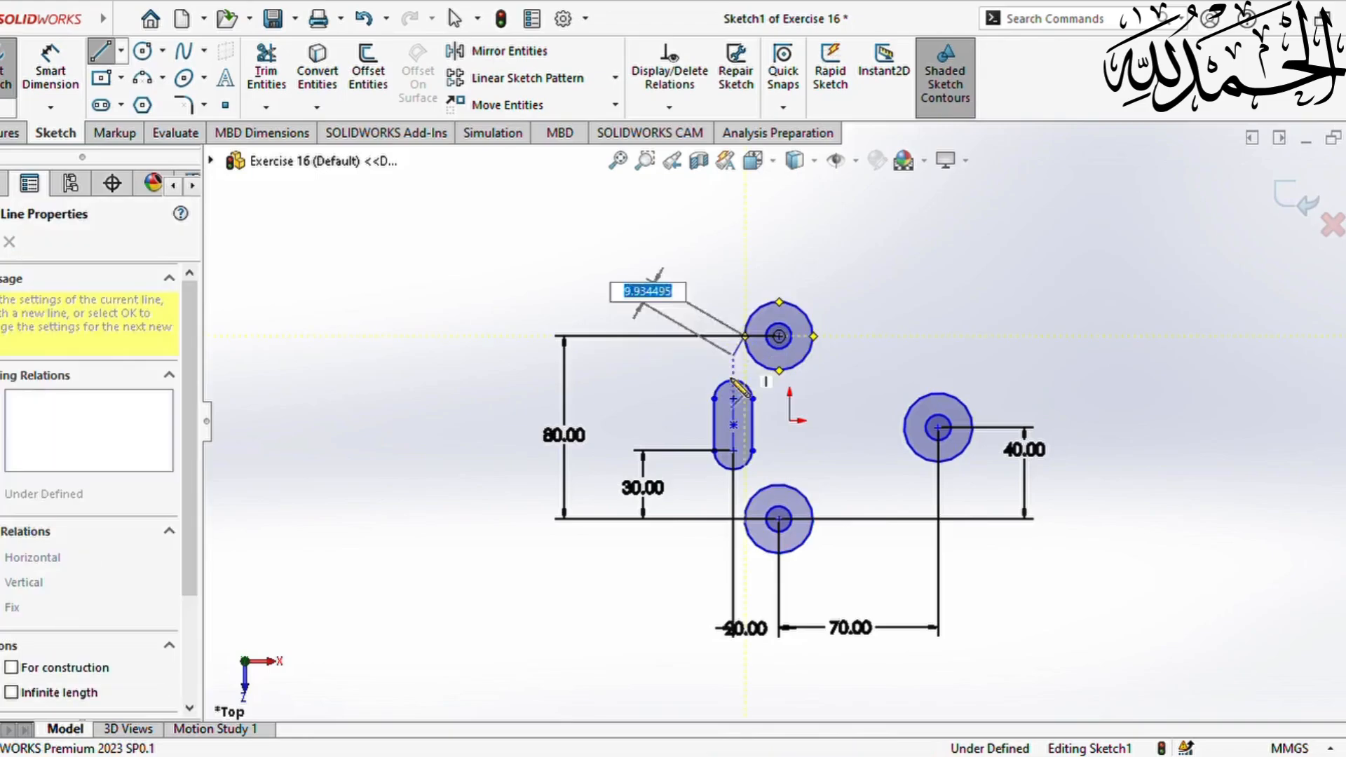
{"action": "left_click", "coordinate": [745, 519]}
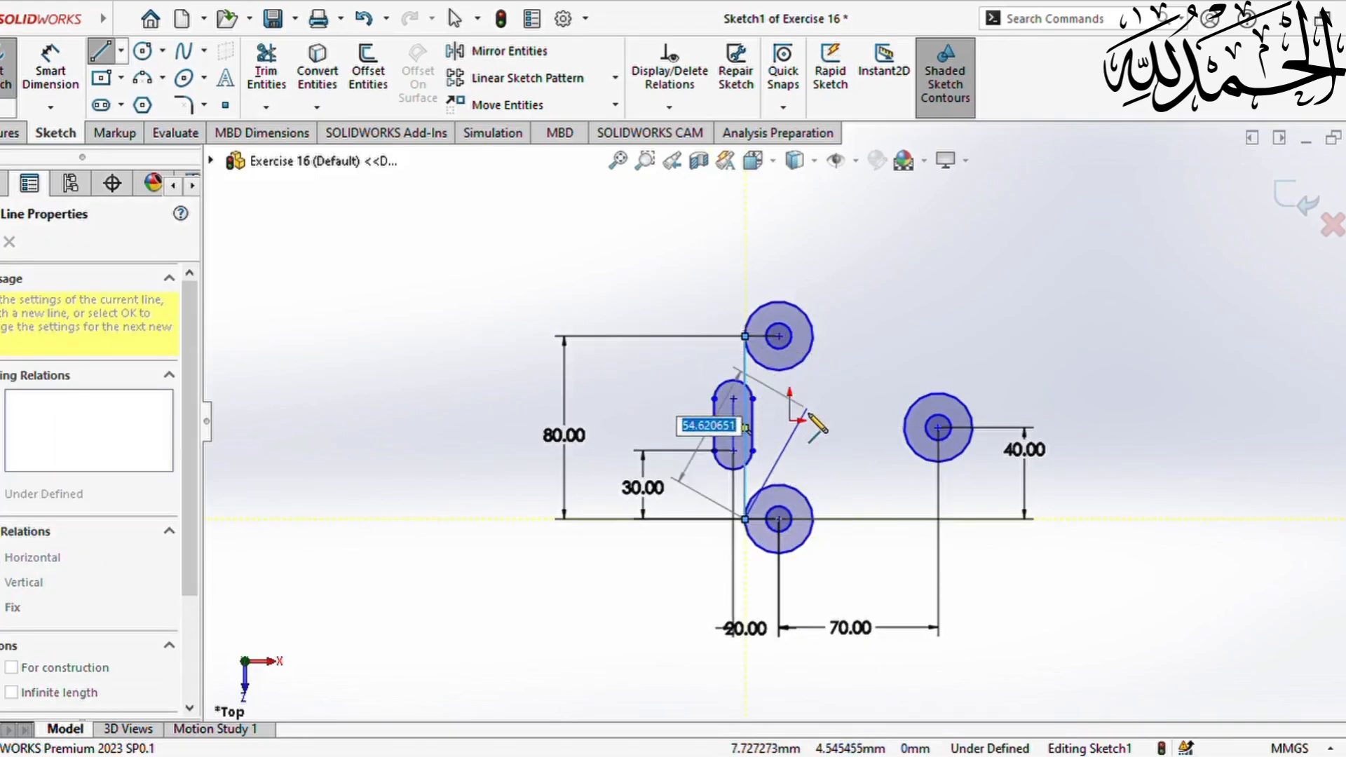
{"action": "key", "text": "Escape"}
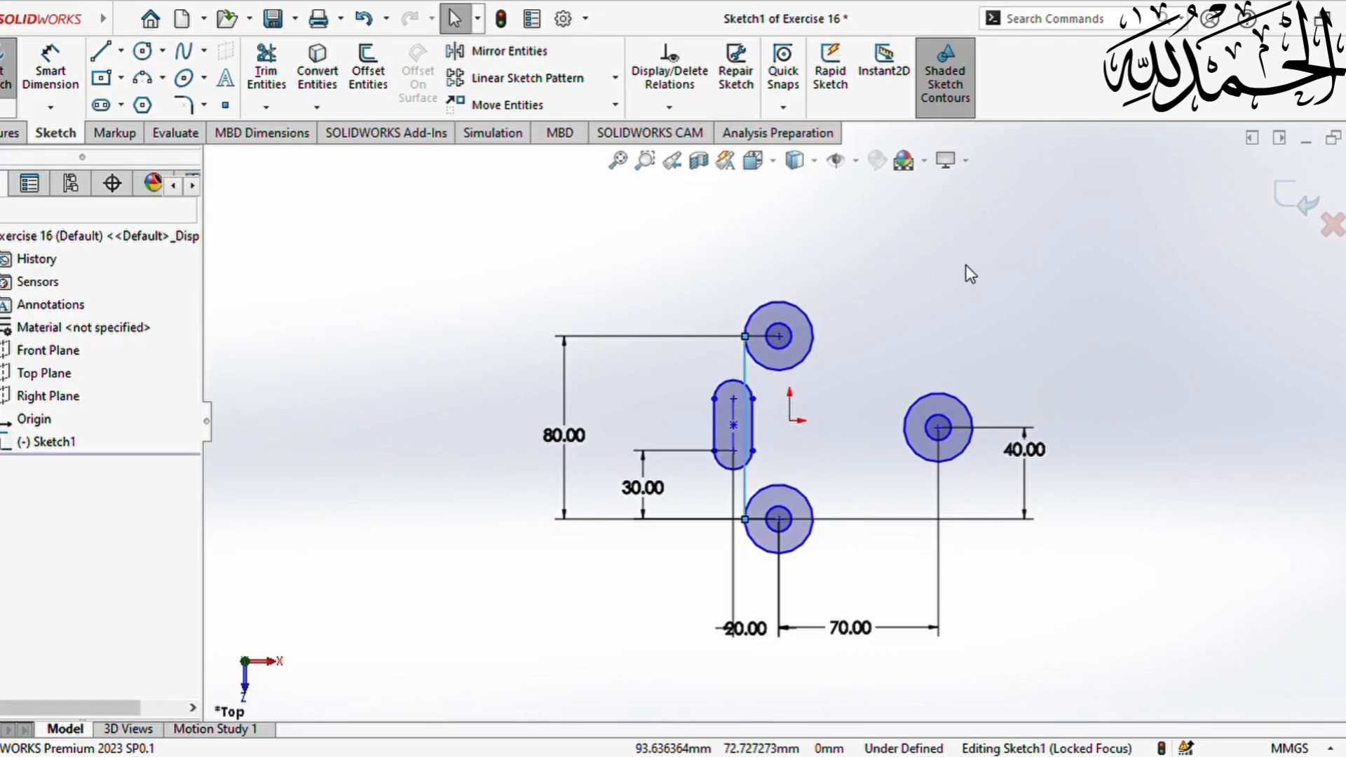
{"action": "key", "text": "l"}
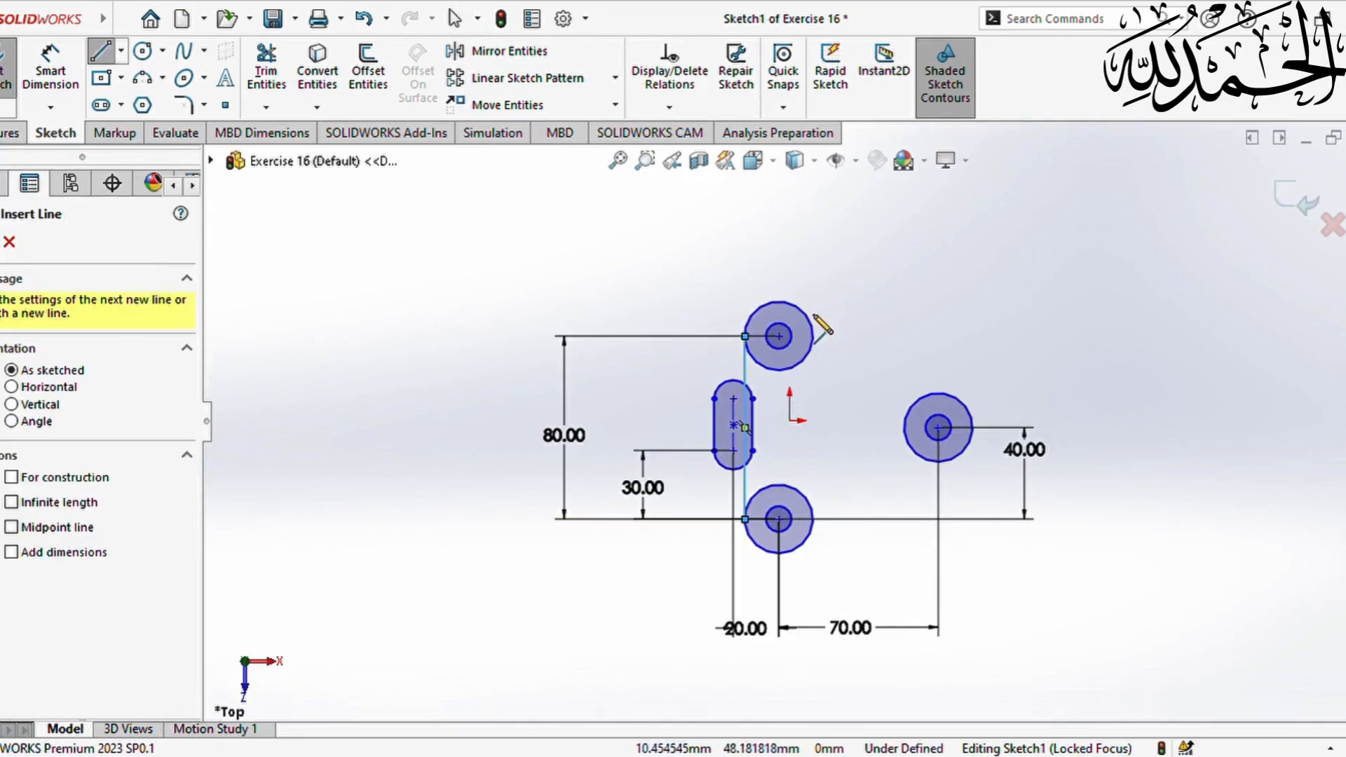
{"action": "left_click", "coordinate": [813, 337]}
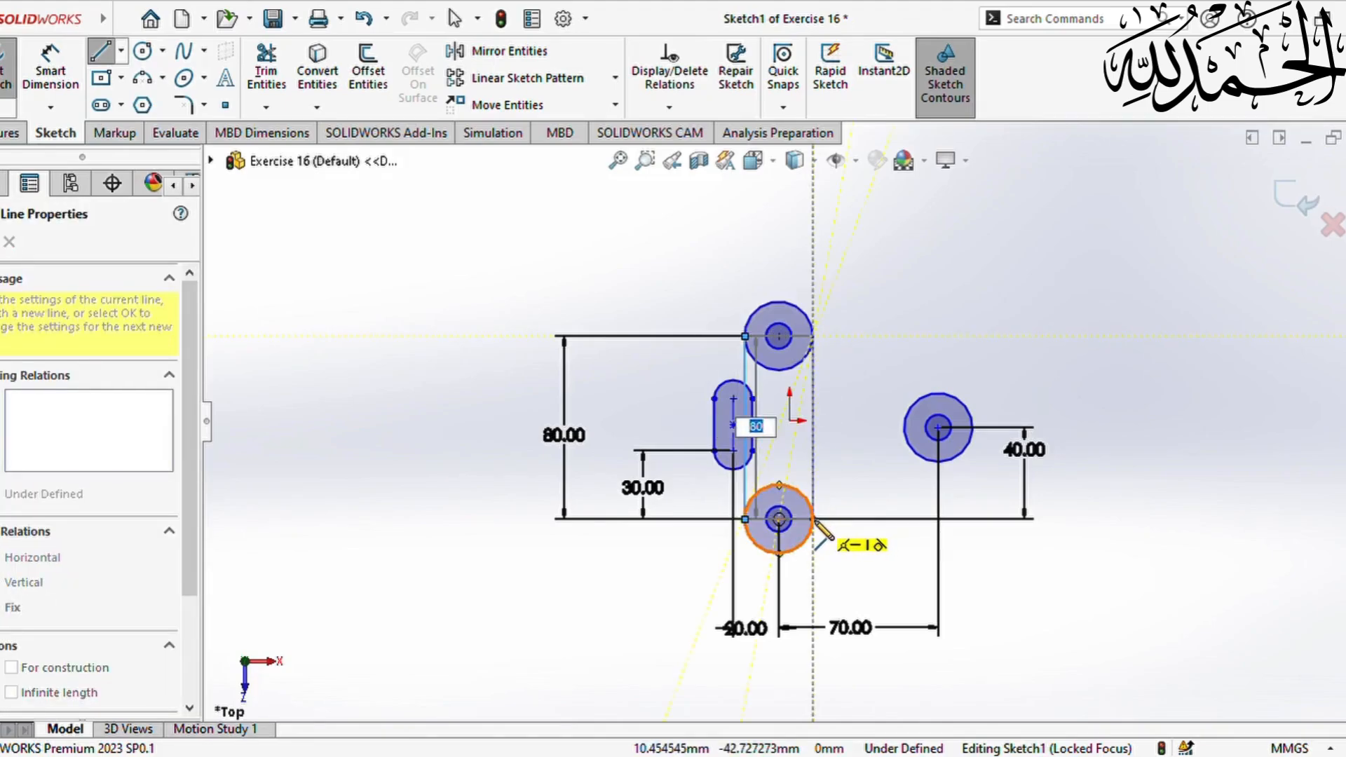
{"action": "left_click", "coordinate": [814, 521]}
{"action": "key", "text": "Escape"}
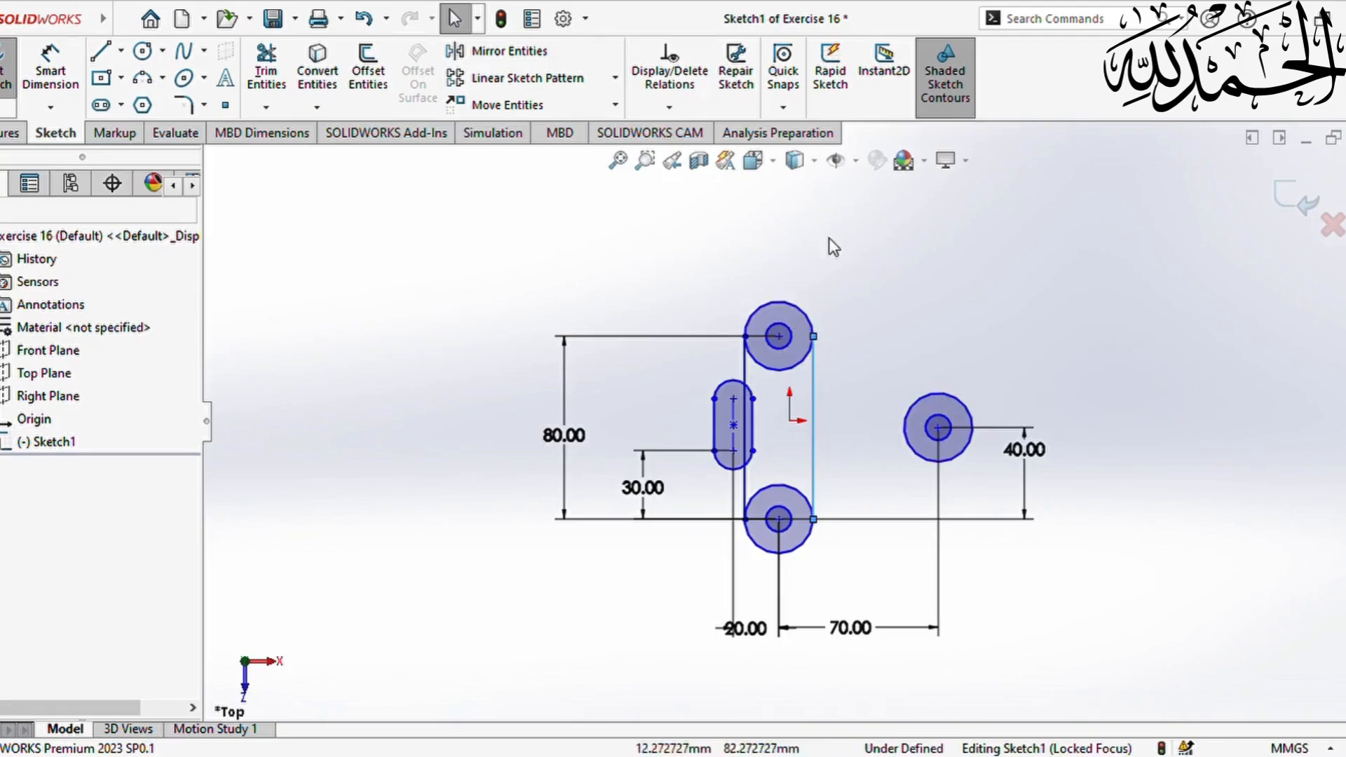
Draw two horizontal lines from the right 30 mm circle's top and bottom quadrant points to the right vertical line
{"action": "key", "text": "l"}
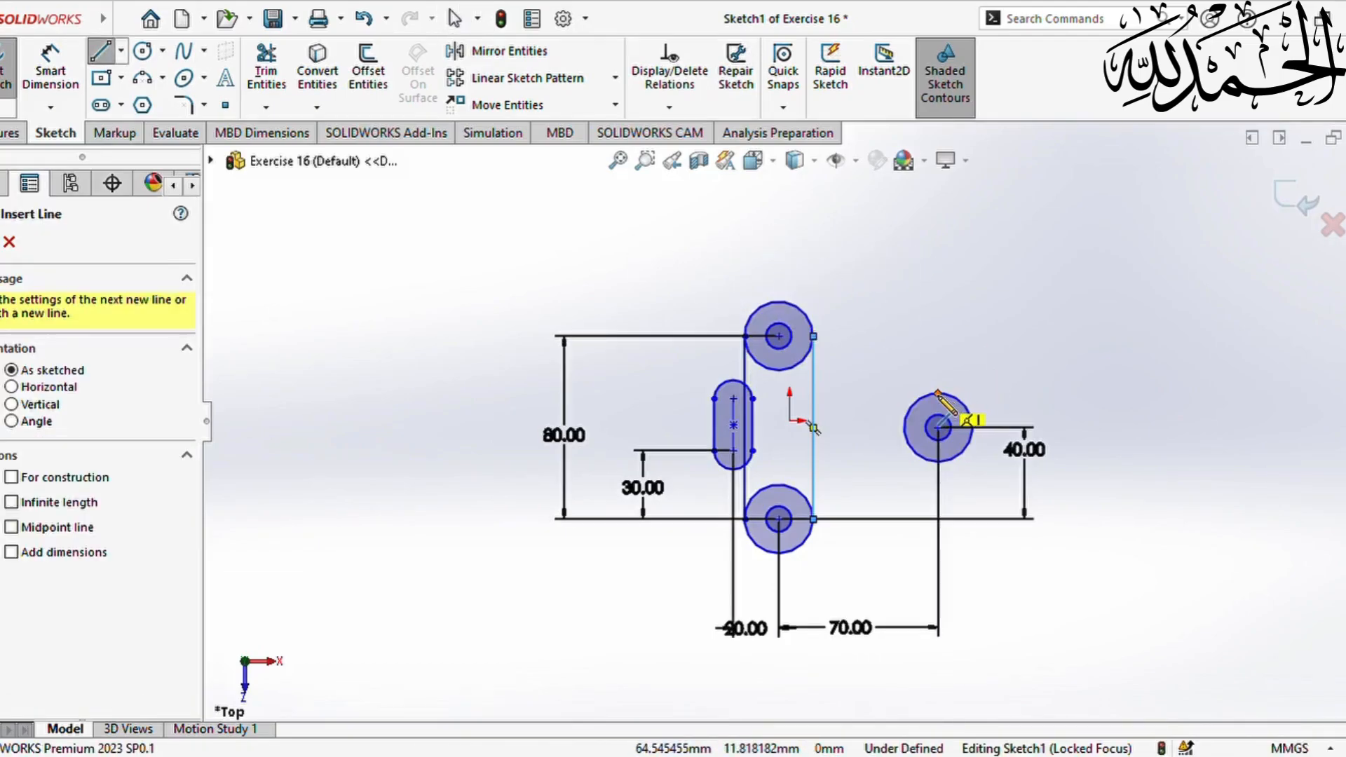
{"action": "left_click", "coordinate": [939, 393]}
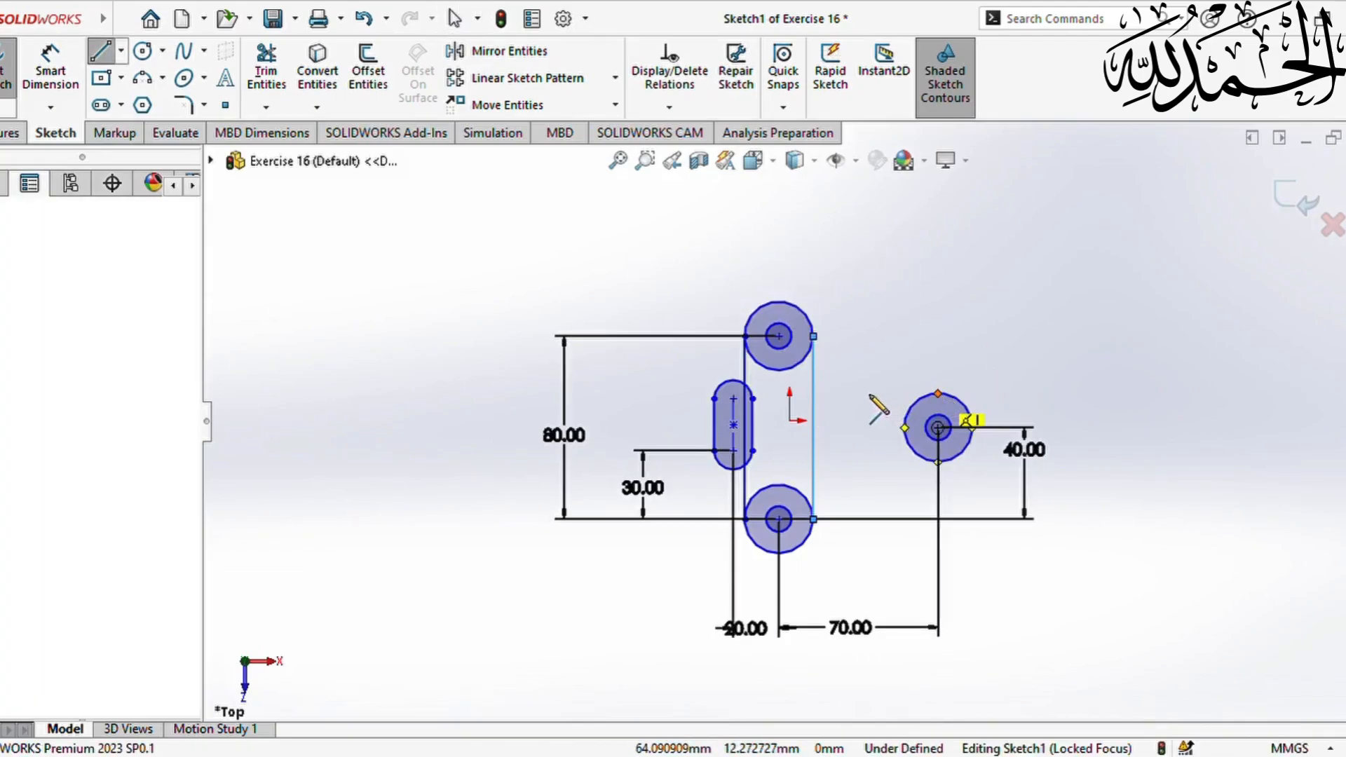
{"action": "left_click", "coordinate": [813, 394]}
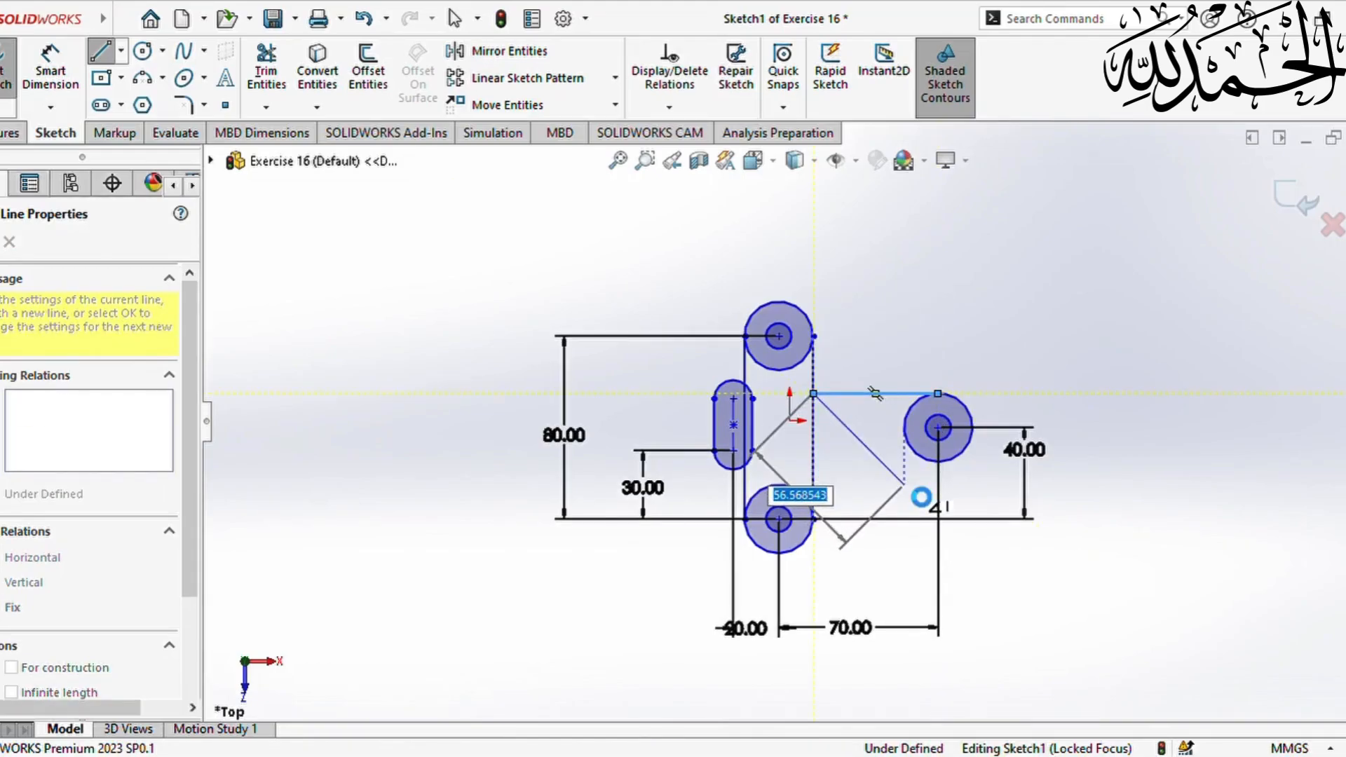
{"action": "key", "text": "Escape"}
{"action": "key", "text": "l"}
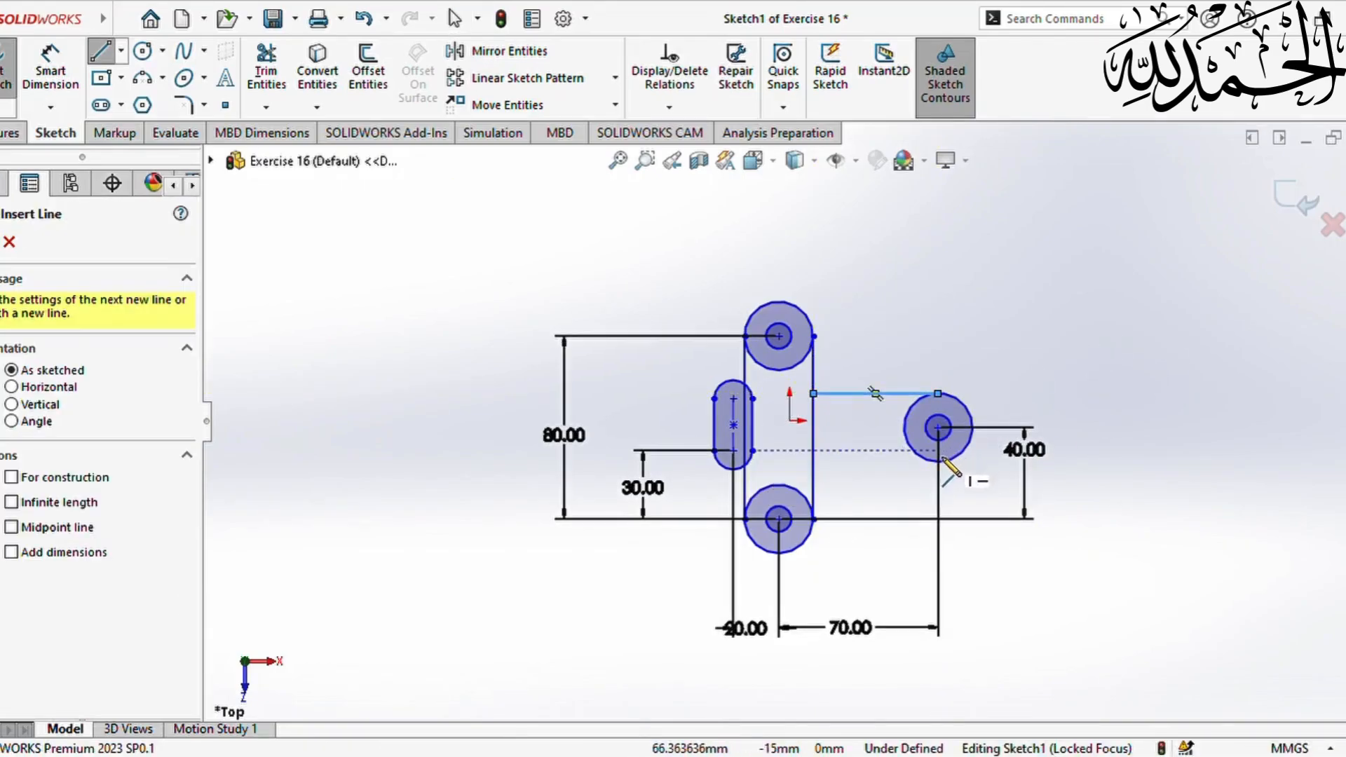
{"action": "left_click", "coordinate": [939, 461]}
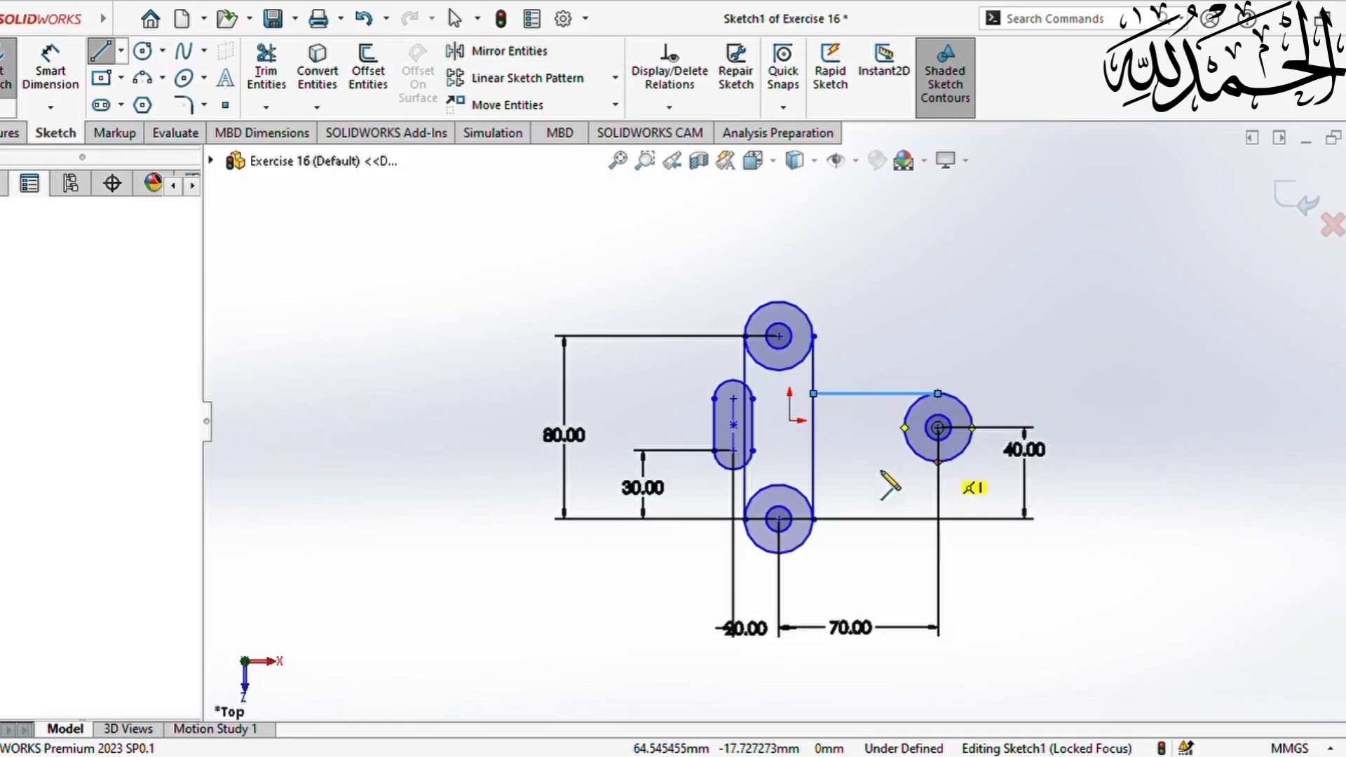
{"action": "left_click", "coordinate": [813, 462]}
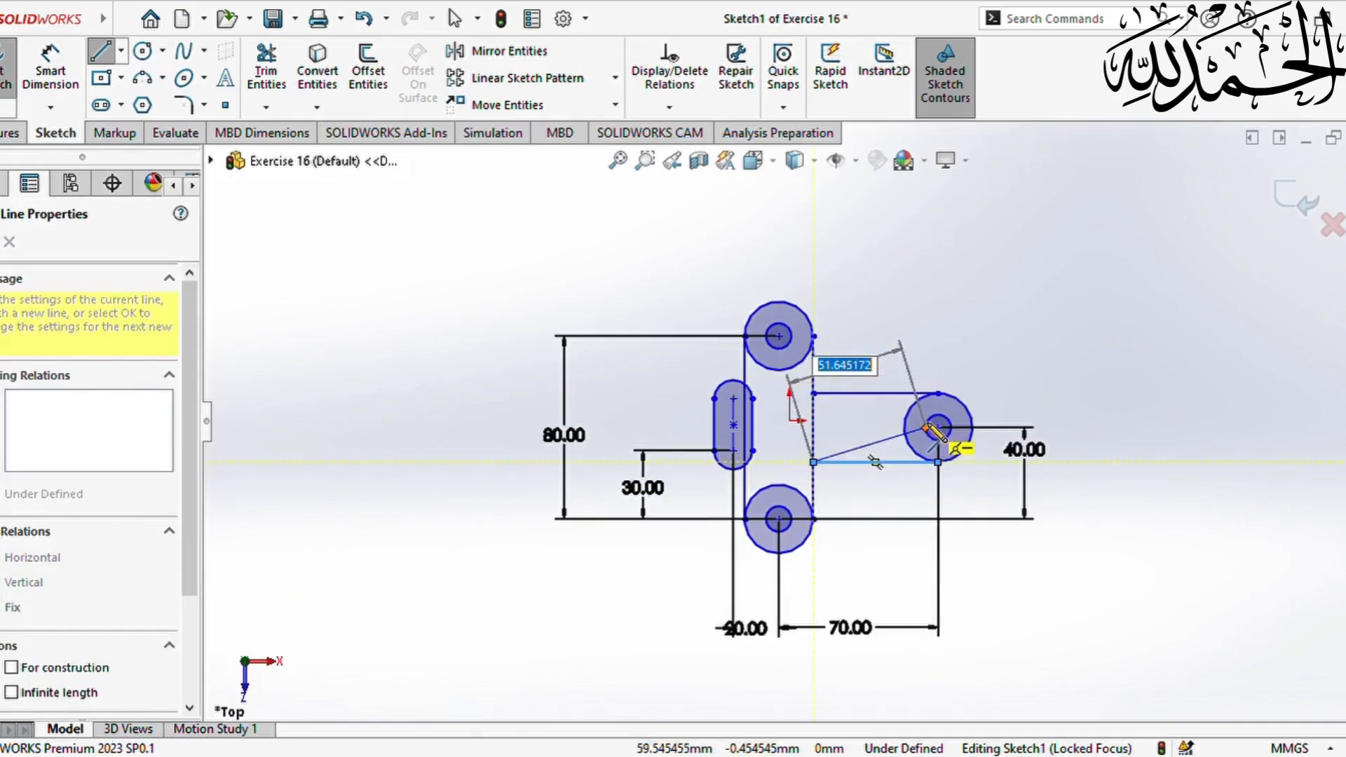
{"action": "key", "text": "Escape"}
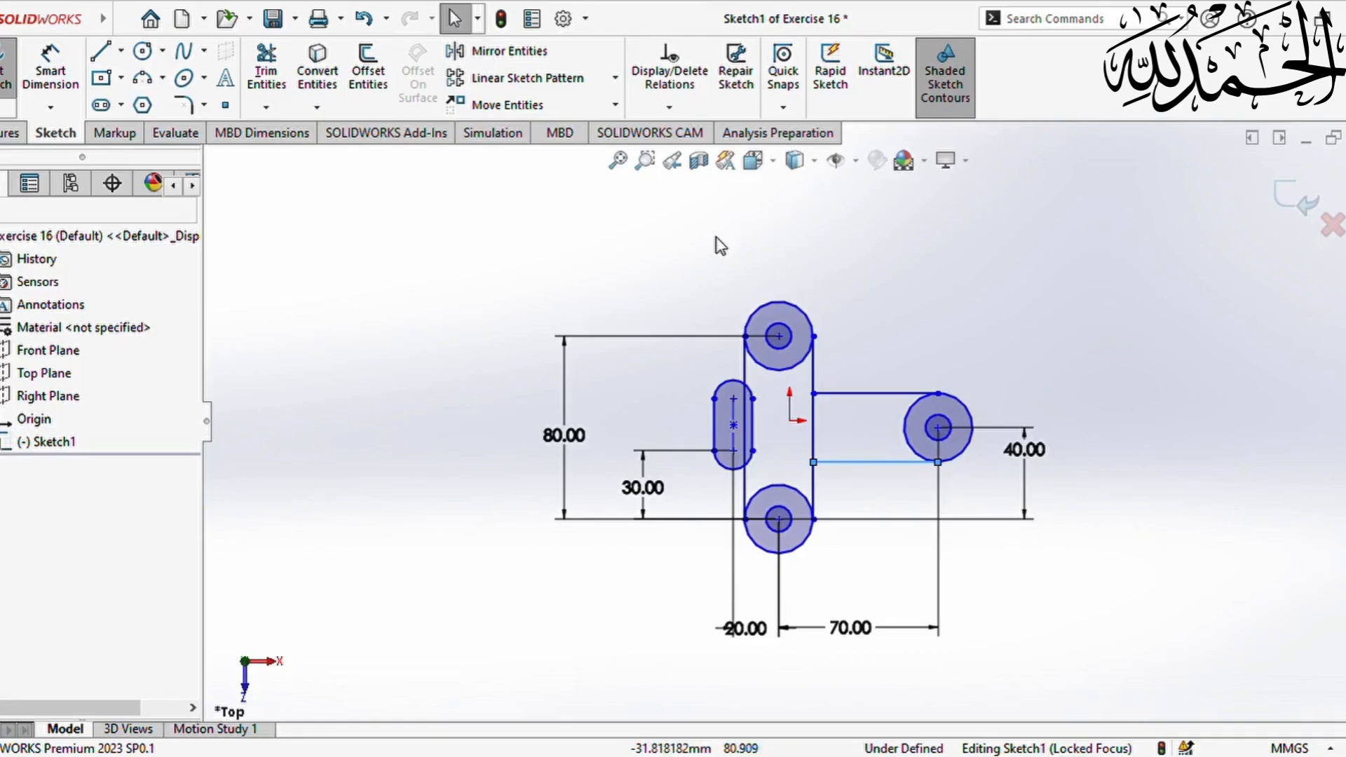
{"action": "left_click", "coordinate": [101, 105]}
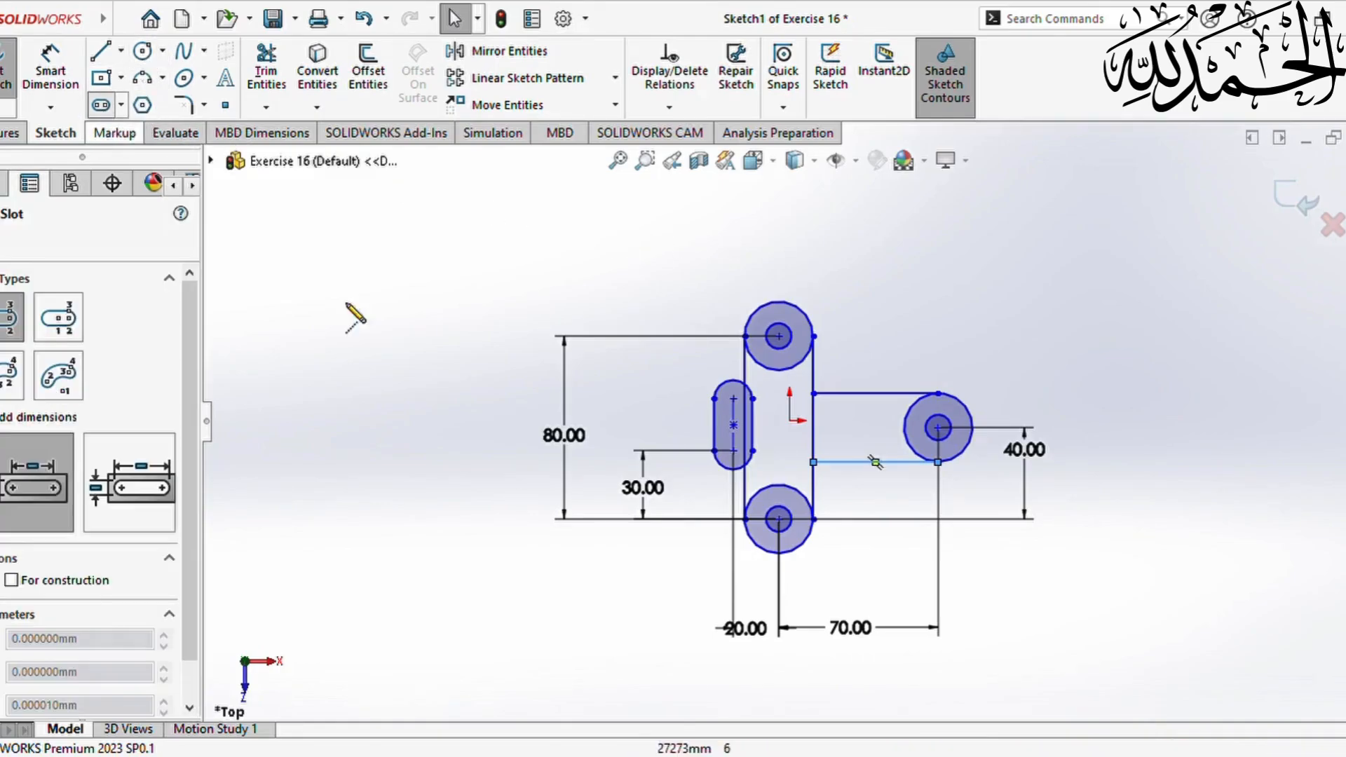
{"action": "left_click", "coordinate": [732, 451]}
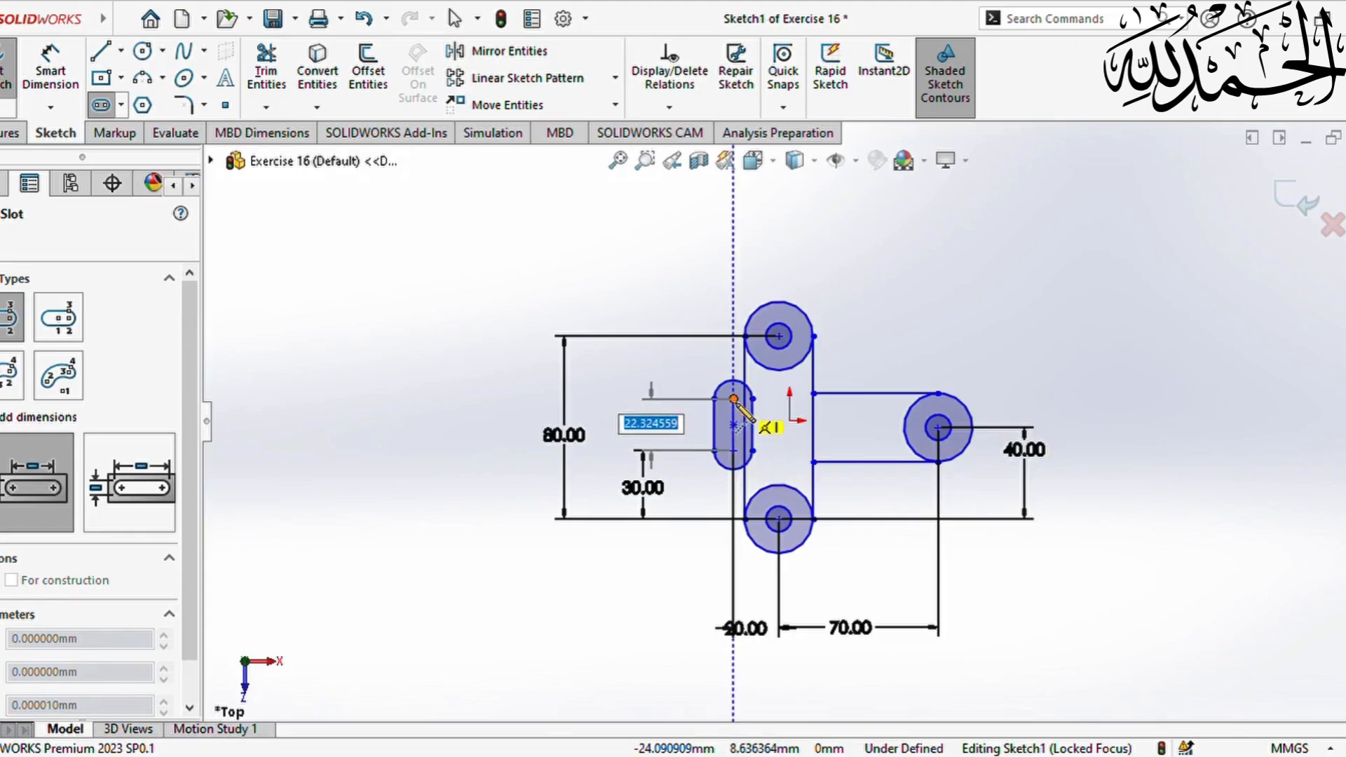
{"action": "key", "text": "Escape"}
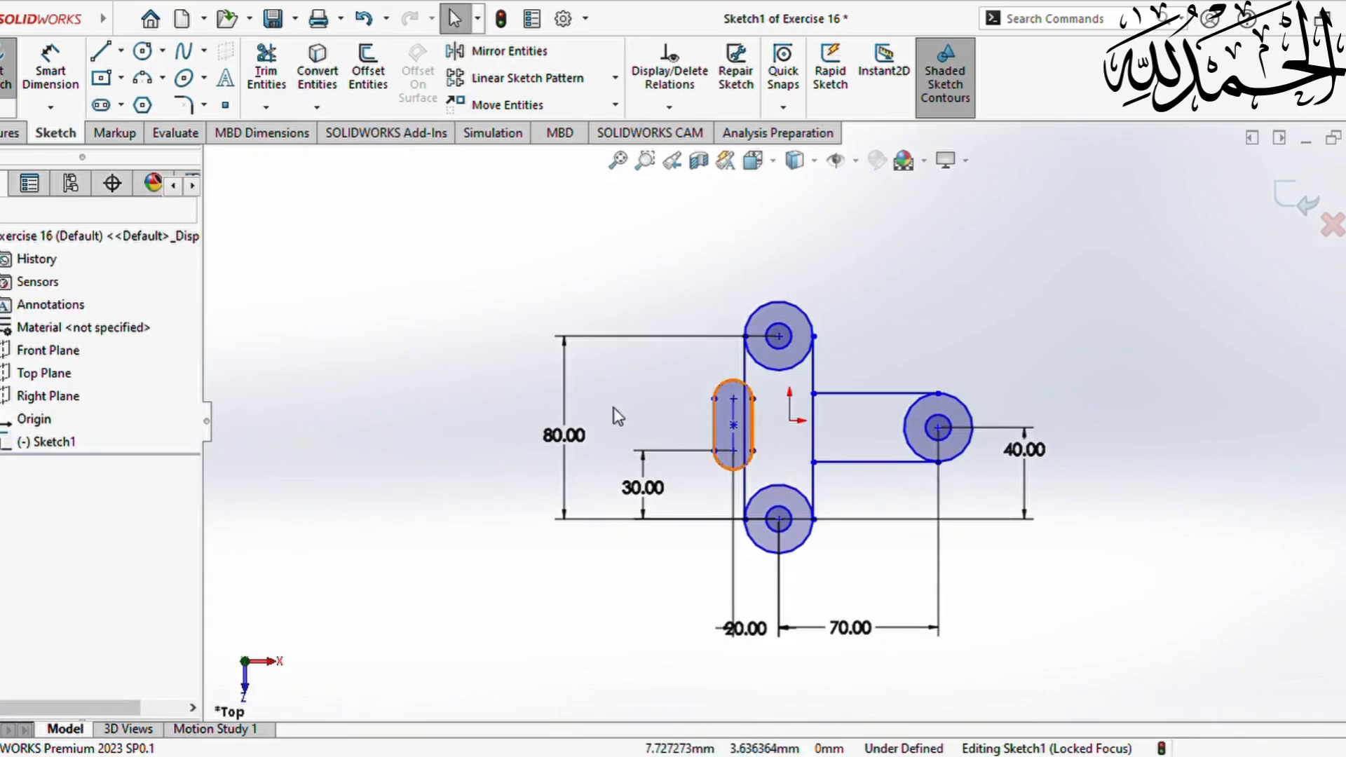
Dimension the slot's center-to-center length as 20 mm
{"action": "left_click", "coordinate": [51, 74]}
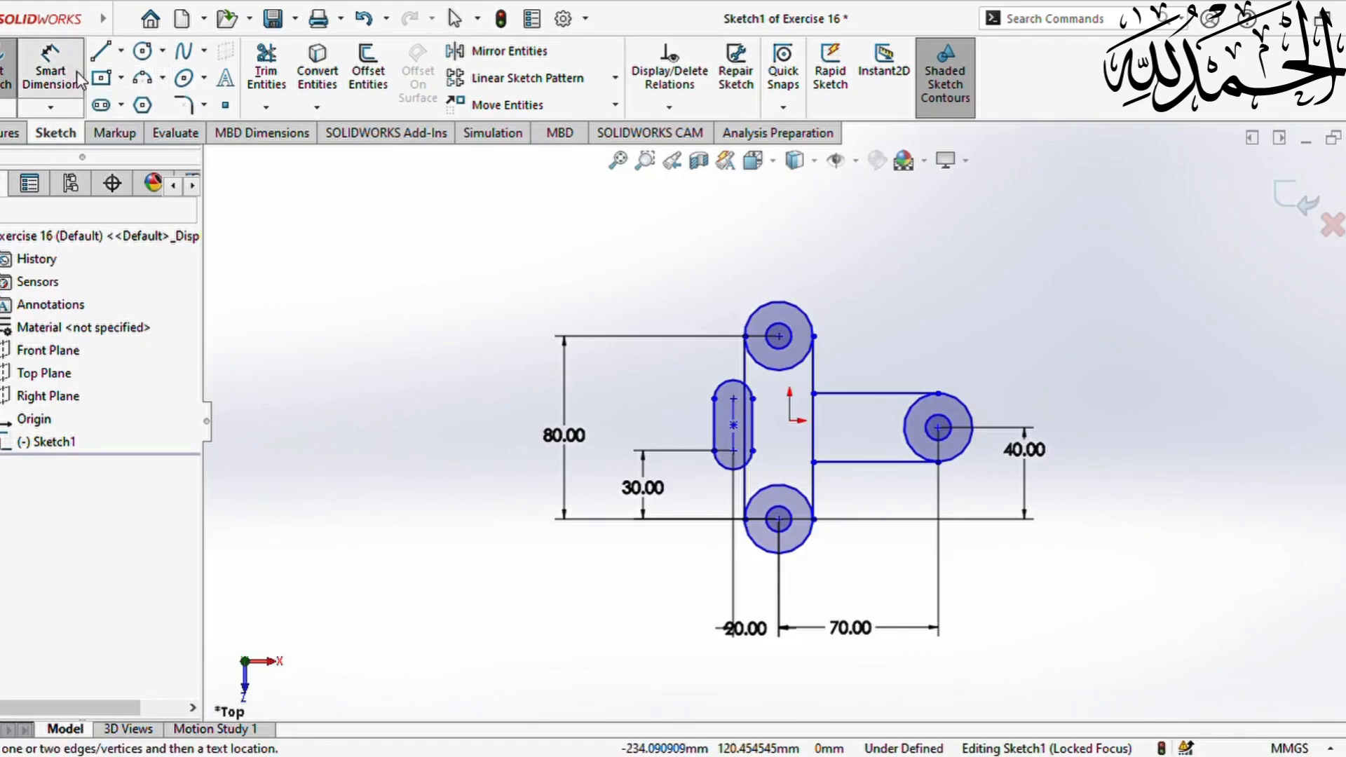
{"action": "left_click", "coordinate": [734, 421]}
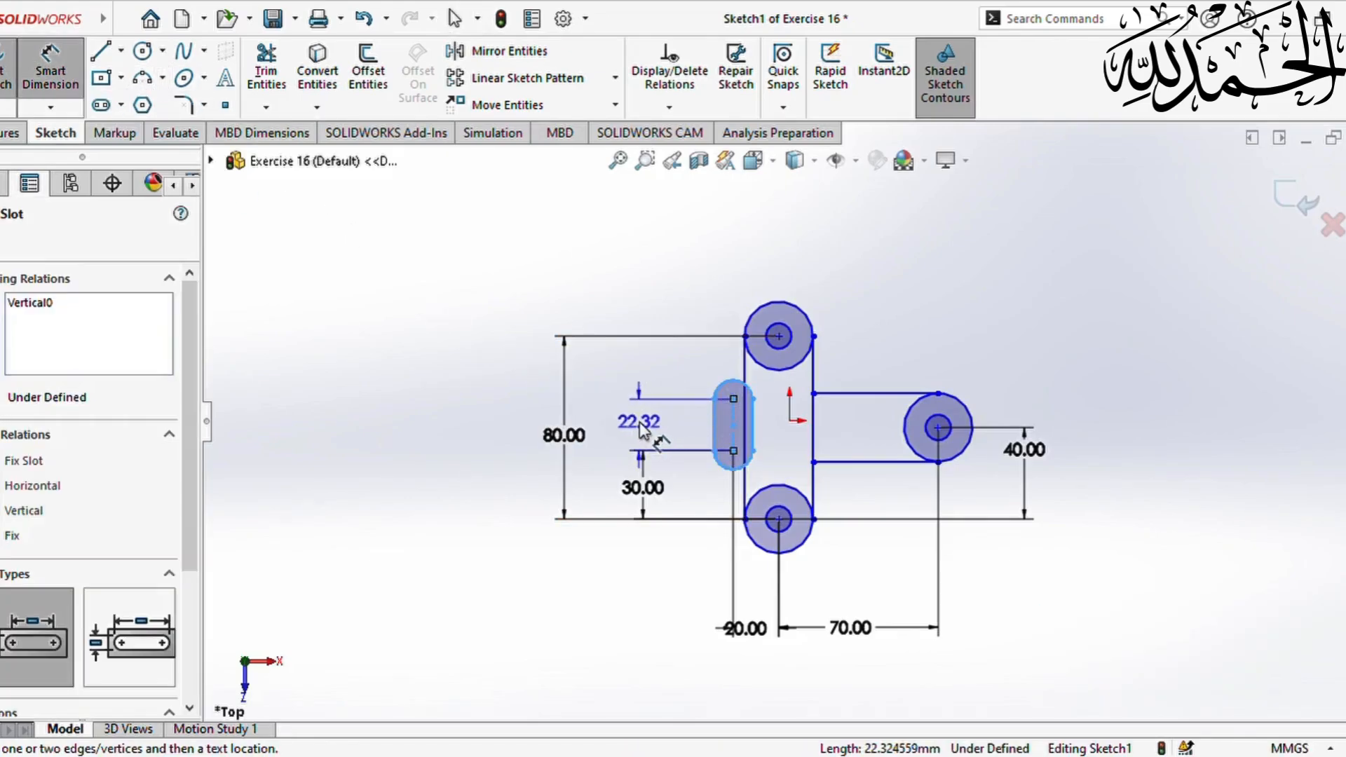
{"action": "left_click", "coordinate": [633, 436]}
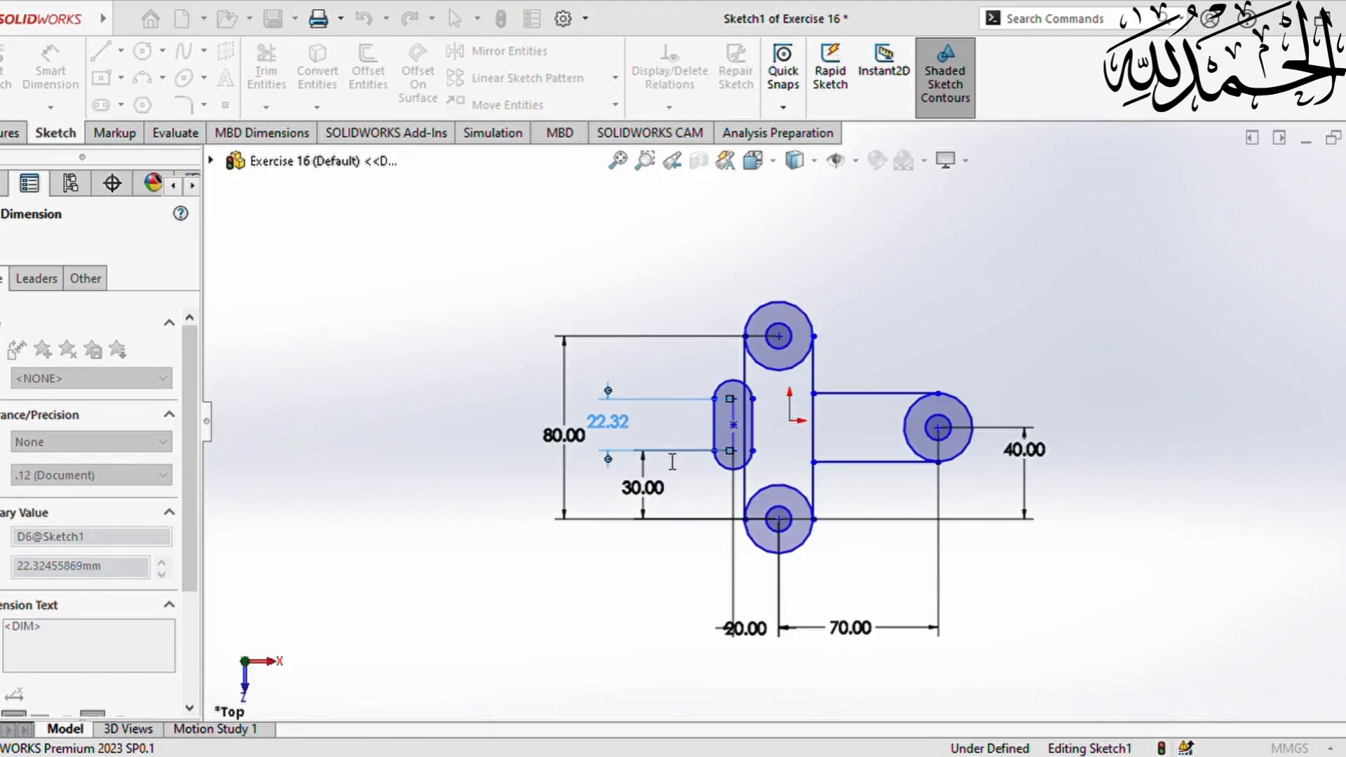
{"action": "type", "text": "20"}
{"action": "key", "text": "Return"}
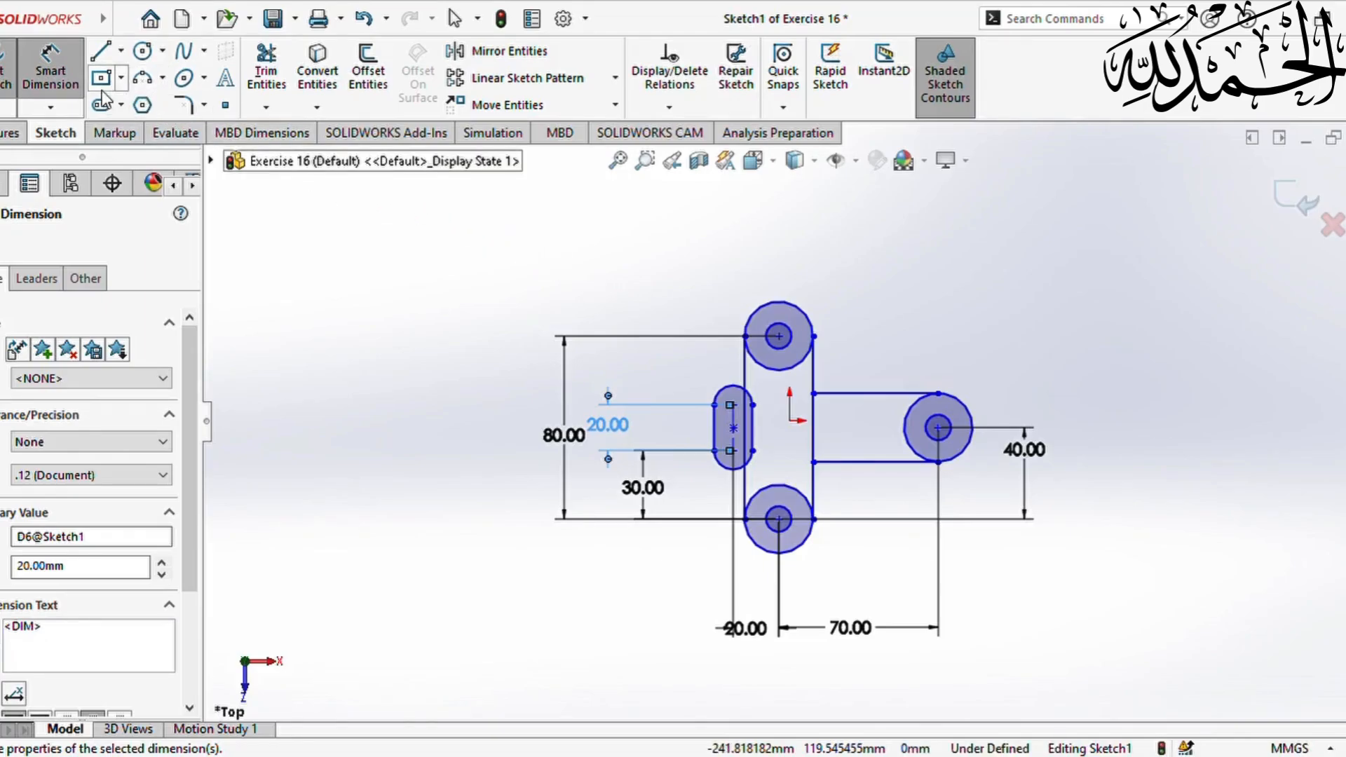
{"action": "key", "text": "Escape"}
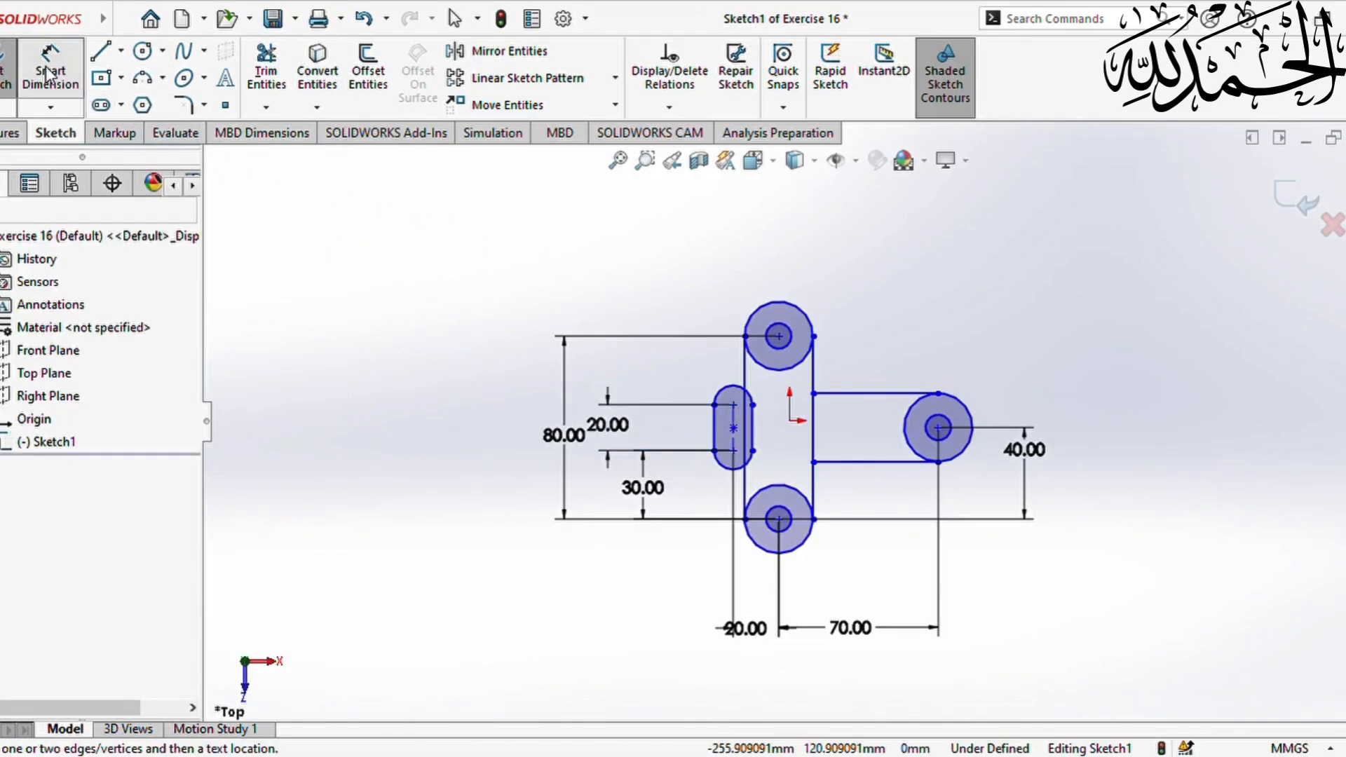
Draw a 30 mm wide straight slot on the same arc centers as the existing slot
{"action": "left_click", "coordinate": [111, 107]}
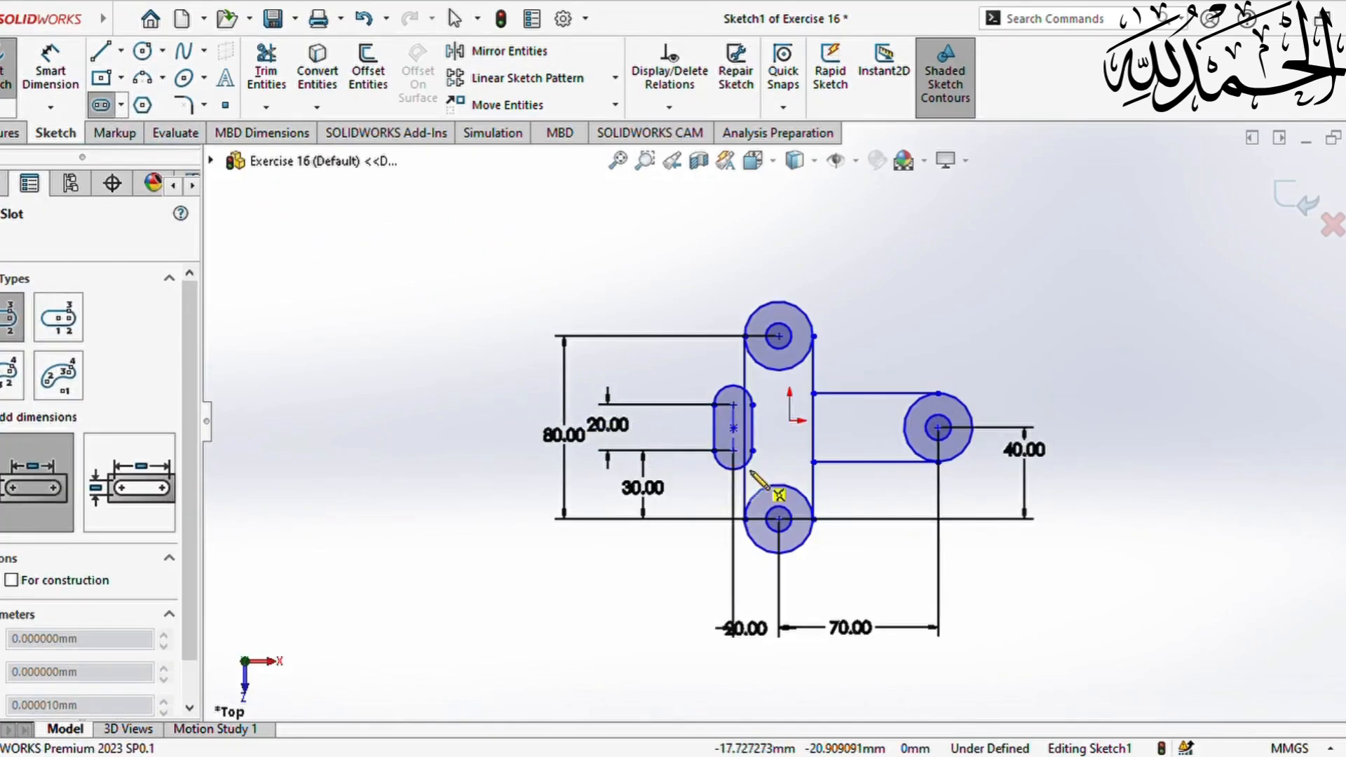
{"action": "left_click", "coordinate": [733, 451]}
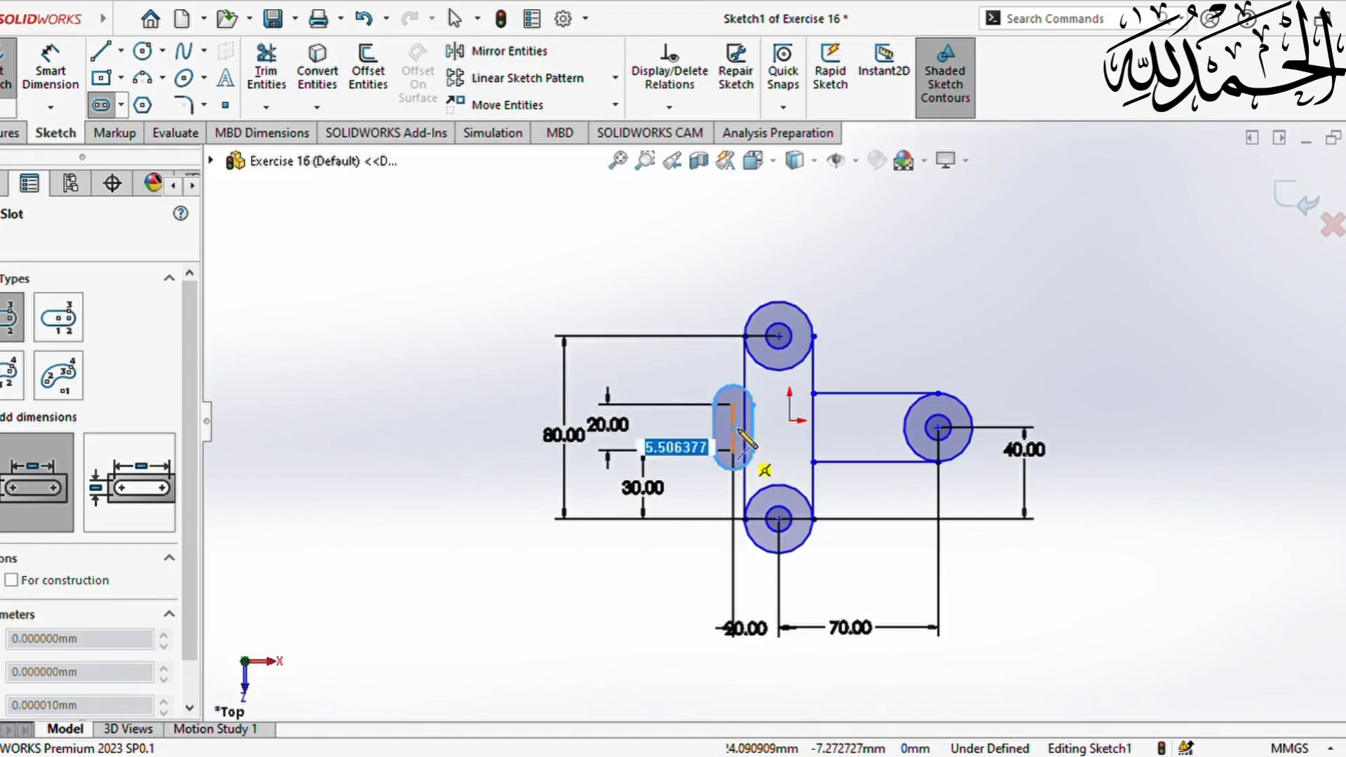
{"action": "left_click", "coordinate": [733, 405]}
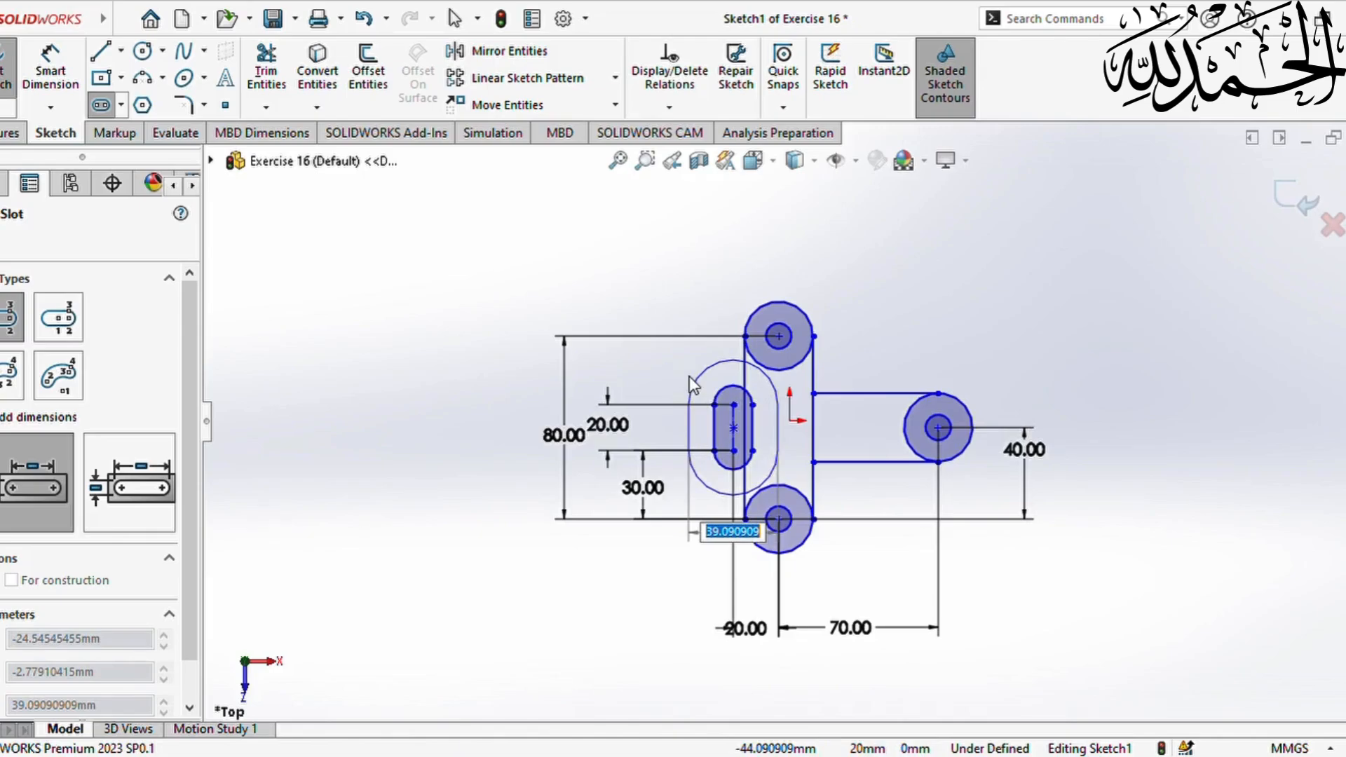
{"action": "type", "text": "30"}
{"action": "key", "text": "Return"}
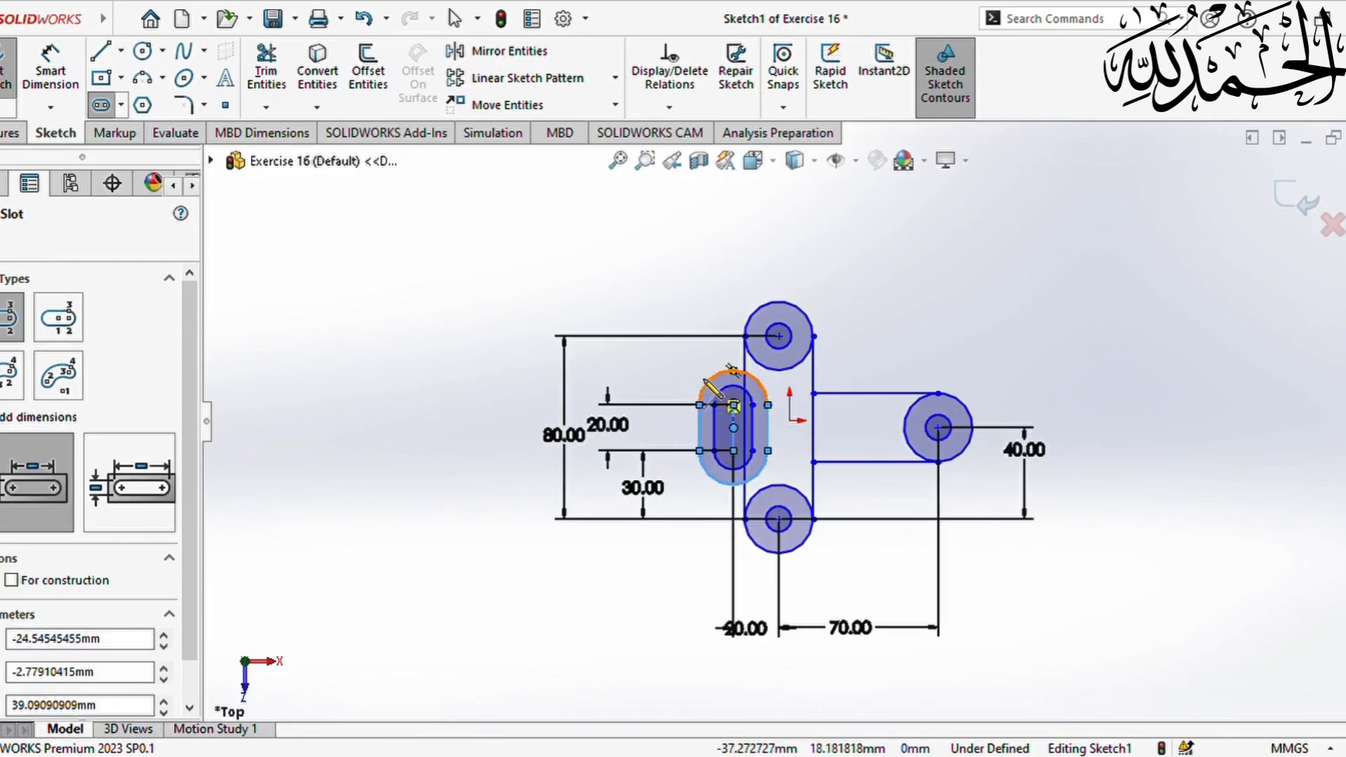
{"action": "key", "text": "Escape"}
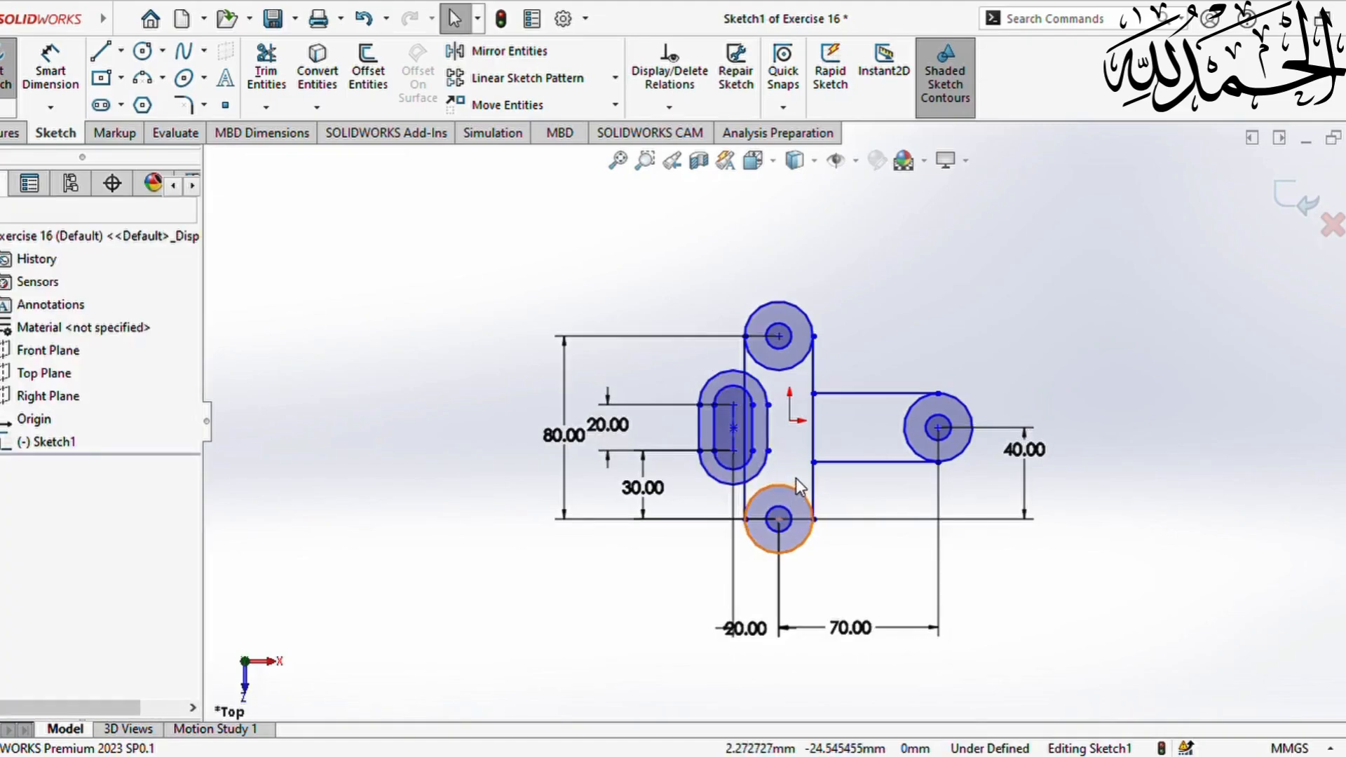
Trim the upper 30 mm circle's inner arc and the part of the outer slot's upper arc inside the body
{"action": "scroll", "coordinate": [774, 435], "scroll_direction": "down", "scroll_amount": 2}
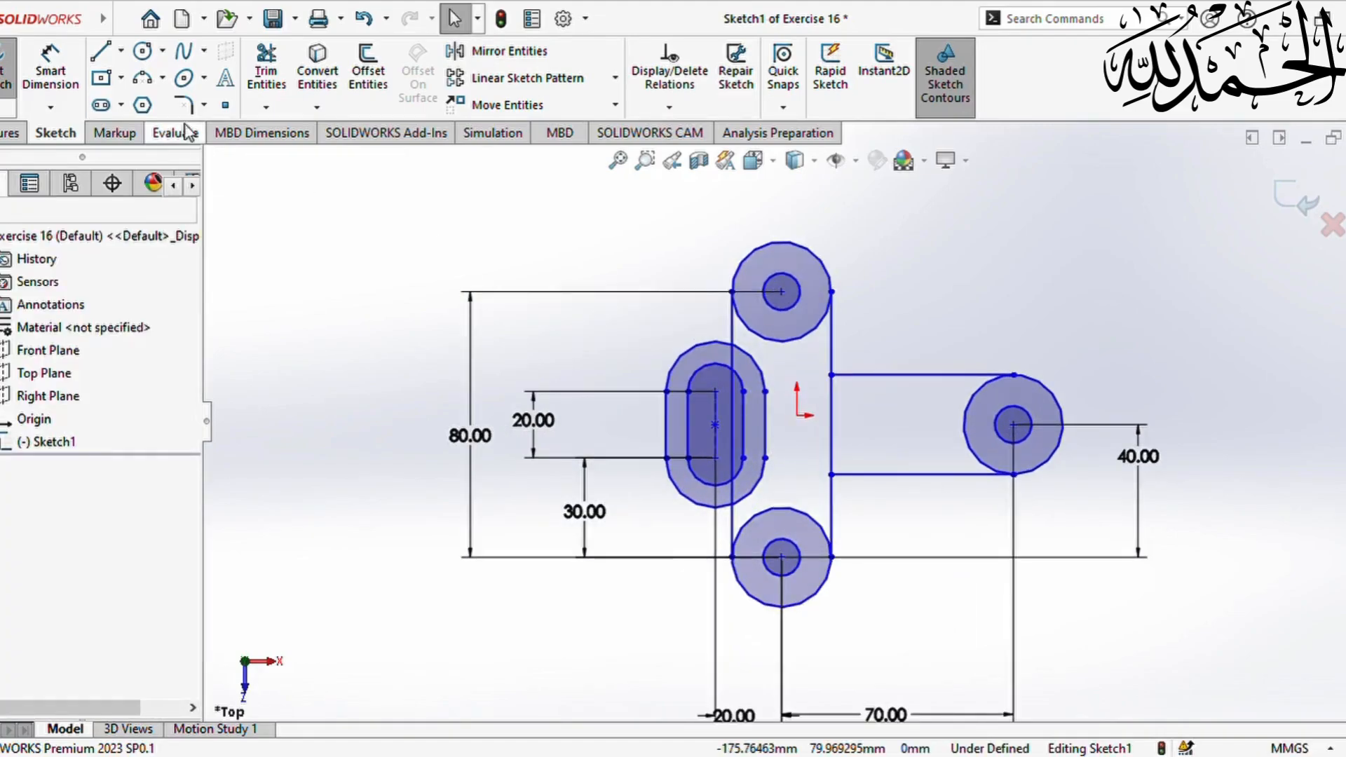
{"action": "left_click", "coordinate": [266, 73]}
{"action": "scroll", "coordinate": [727, 354], "scroll_direction": "down", "scroll_amount": 2}
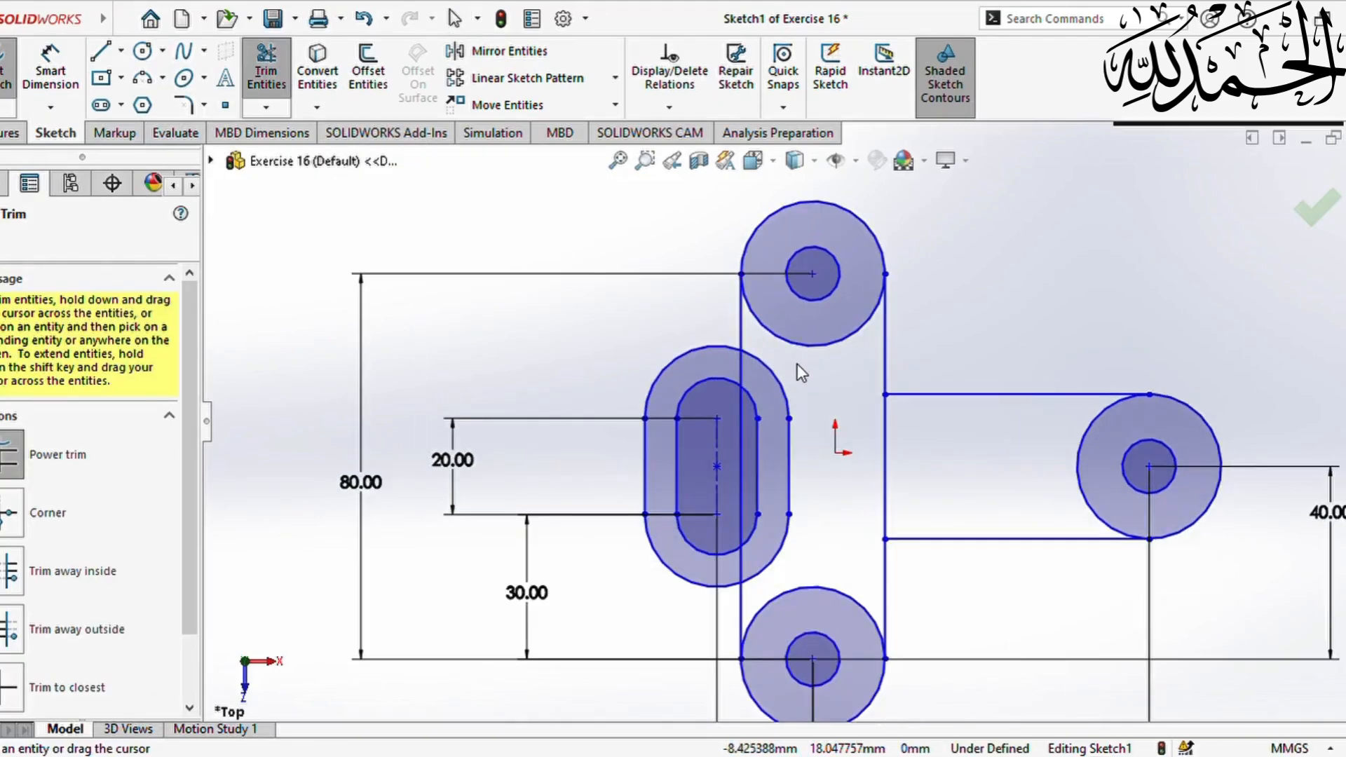
{"action": "mouse_move", "coordinate": [798, 364]}
{"action": "left_mouse_down"}
{"action": "mouse_move", "coordinate": [805, 339]}
{"action": "mouse_move", "coordinate": [770, 340]}
{"action": "mouse_move", "coordinate": [771, 361]}
{"action": "left_mouse_up"}
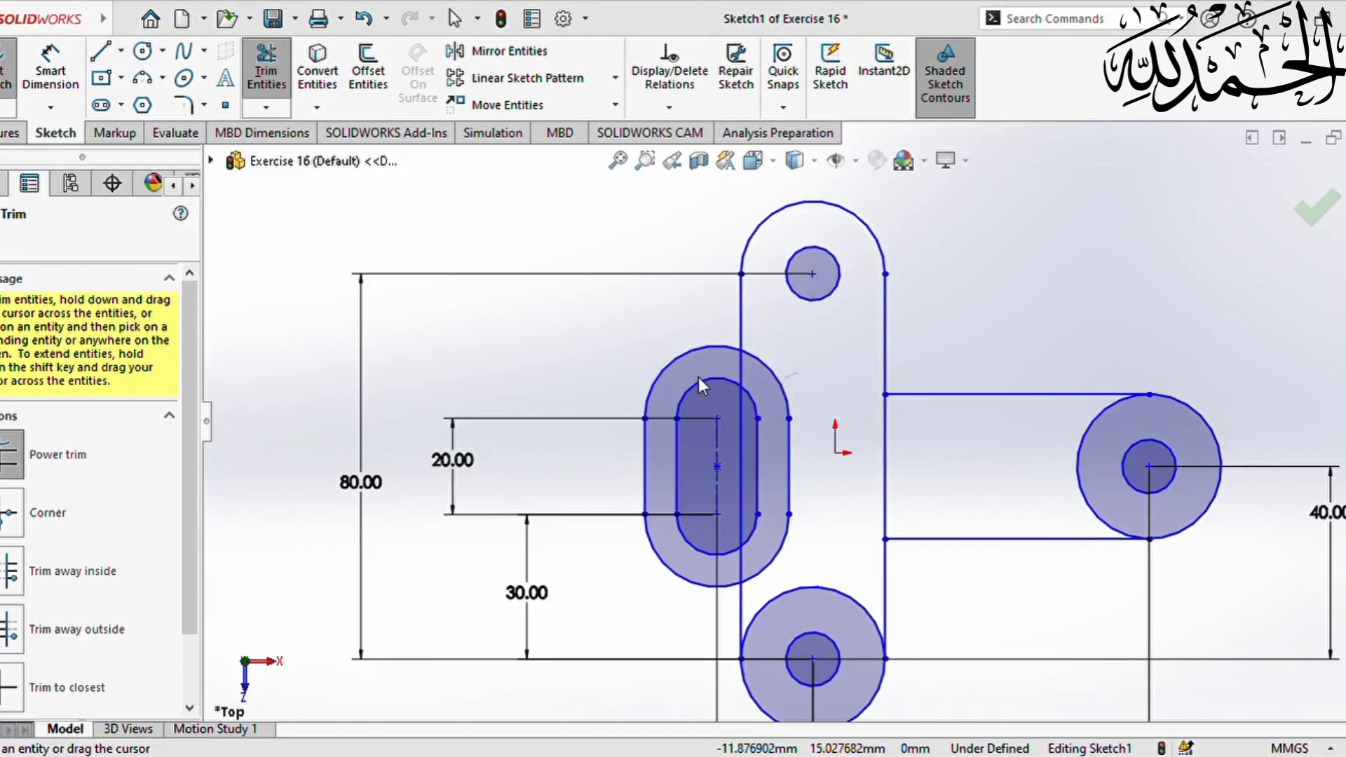
{"action": "mouse_move", "coordinate": [701, 385]}
{"action": "left_mouse_down"}
{"action": "mouse_move", "coordinate": [793, 390]}
{"action": "mouse_move", "coordinate": [765, 414]}
{"action": "left_mouse_up"}
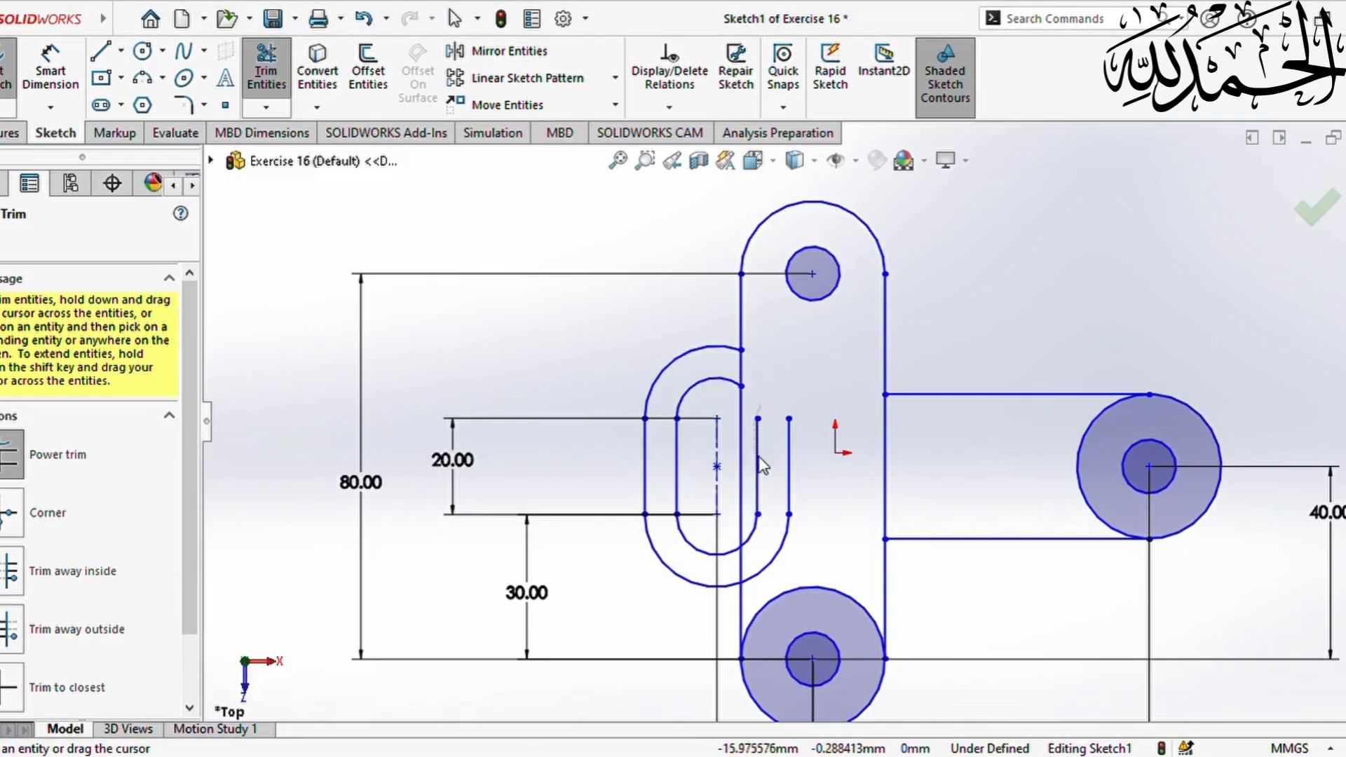
Try to trim both slots' portions inside the body, the lower and right circles' inner arcs and the overlapping vertical line segments
{"action": "mouse_move", "coordinate": [807, 497]}
{"action": "left_mouse_down"}
{"action": "mouse_move", "coordinate": [755, 522]}
{"action": "mouse_move", "coordinate": [804, 572]}
{"action": "left_mouse_up"}
{"action": "left_click_drag", "start_coordinate": [880, 468], "coordinate": [1075, 456]}
{"action": "left_click_drag", "start_coordinate": [822, 532], "coordinate": [805, 591]}
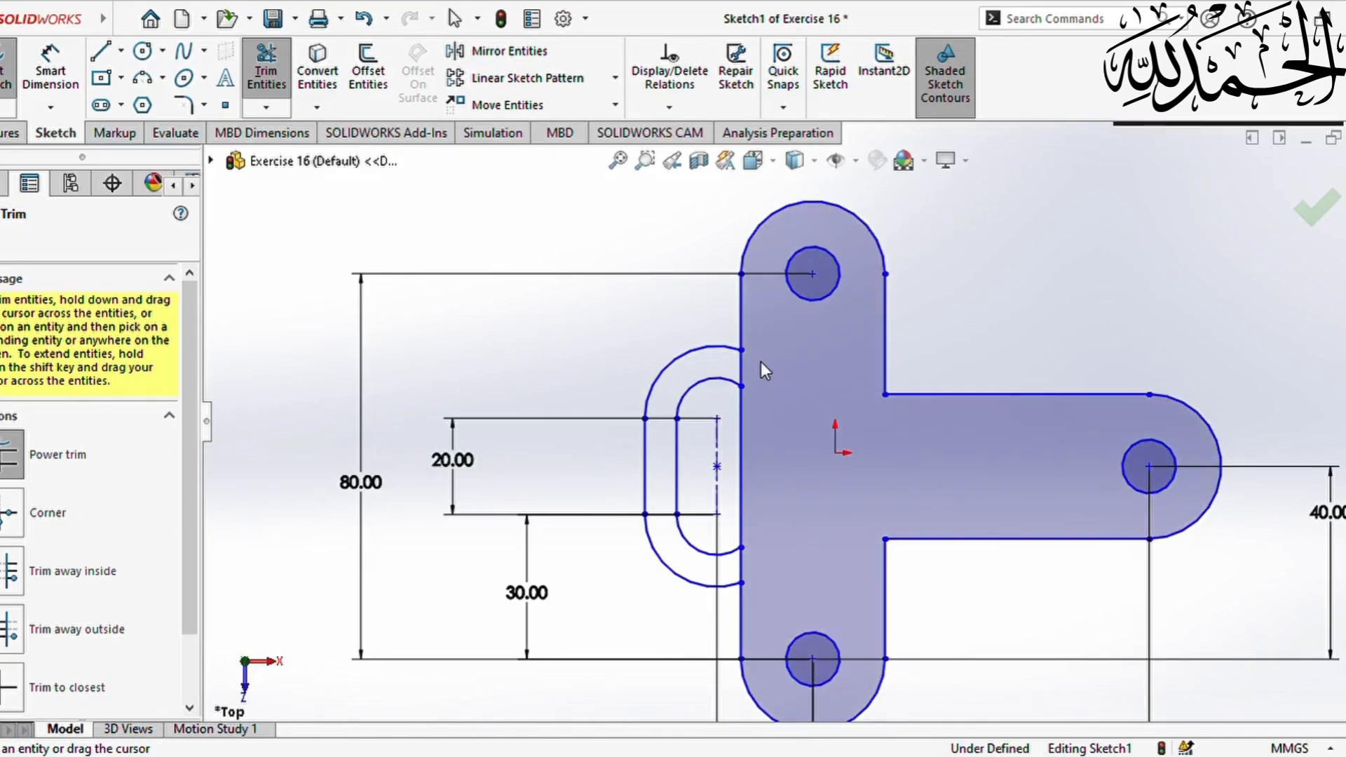
{"action": "left_click_drag", "start_coordinate": [760, 361], "coordinate": [729, 372]}
{"action": "left_click_drag", "start_coordinate": [753, 567], "coordinate": [736, 571]}
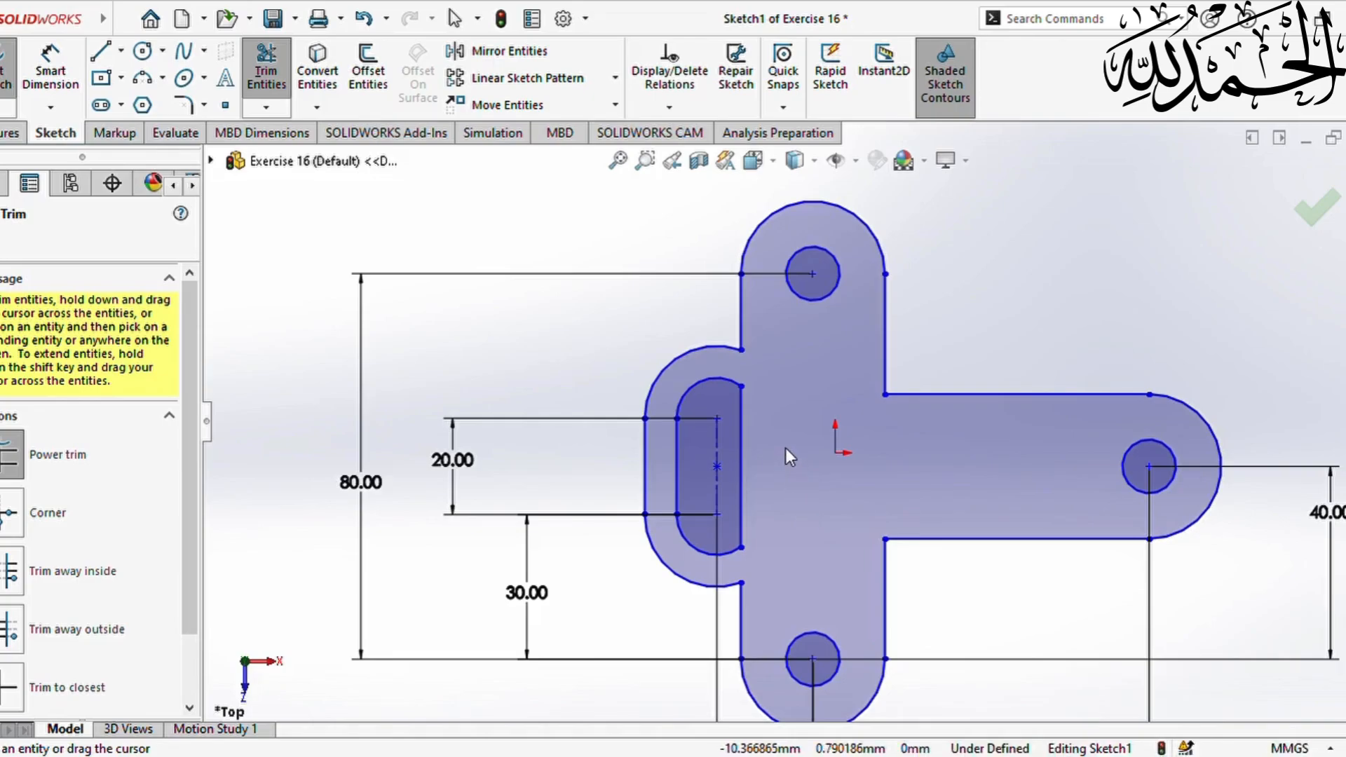
Undo the recent trims back to the complete inner slot
{"action": "key", "text": "ctrl+z"}
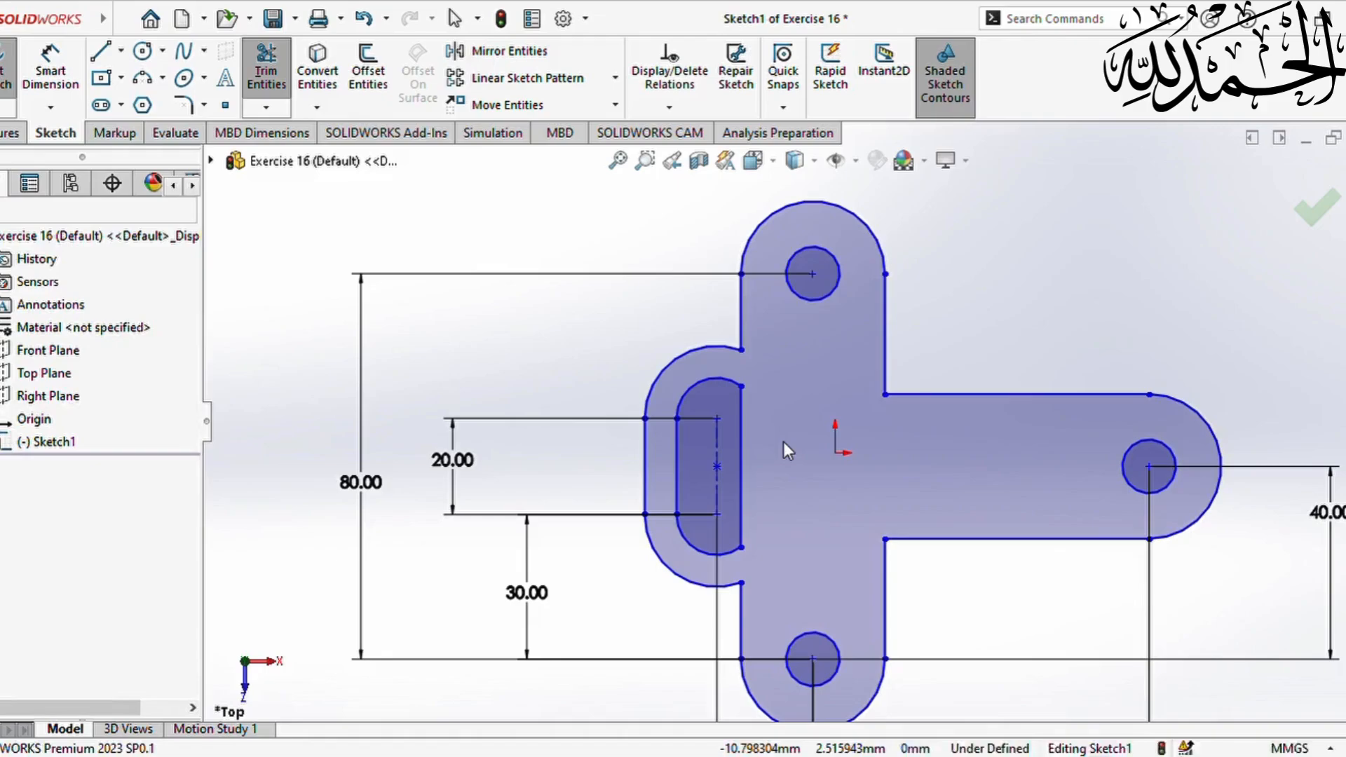
{"action": "key", "text": "ctrl+z"}
{"action": "key", "text": "ctrl+z"}
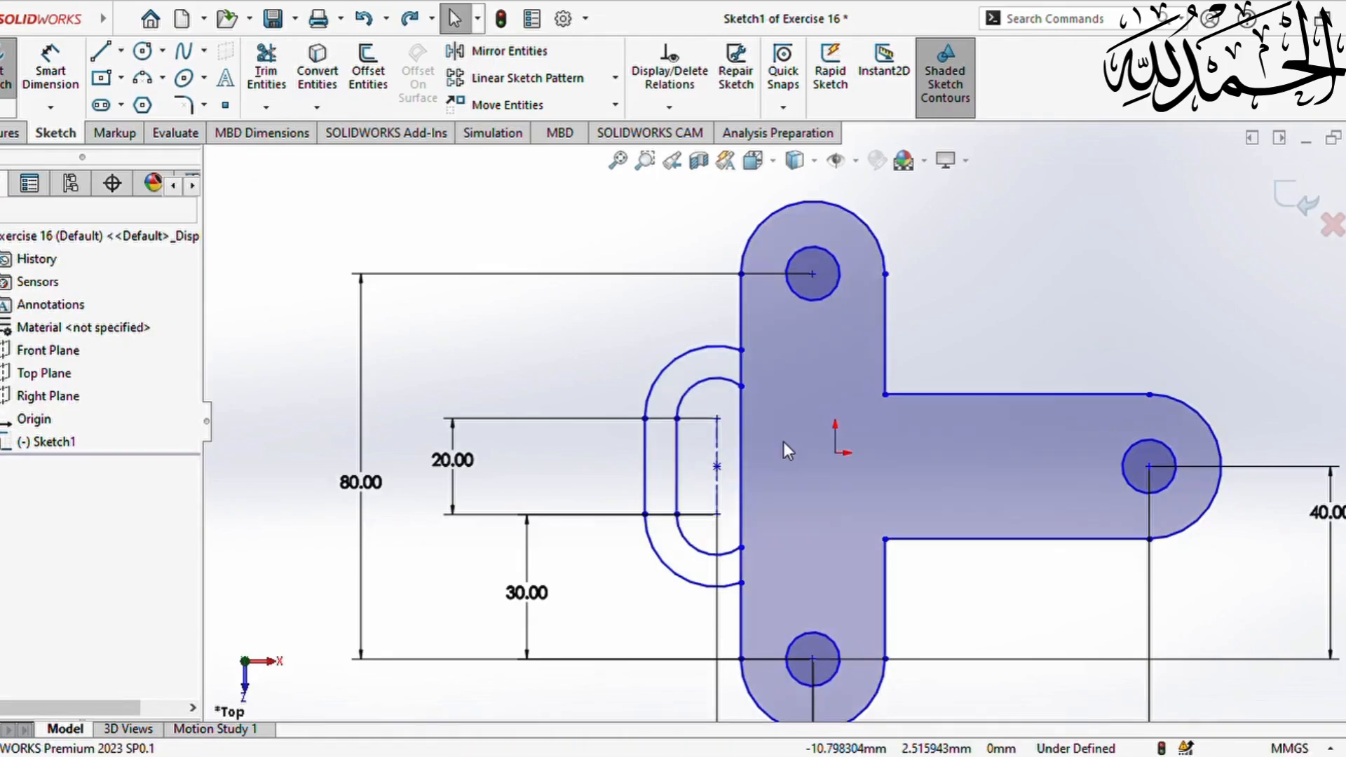
{"action": "key", "text": "ctrl+z"}
{"action": "key", "text": "ctrl+z"}
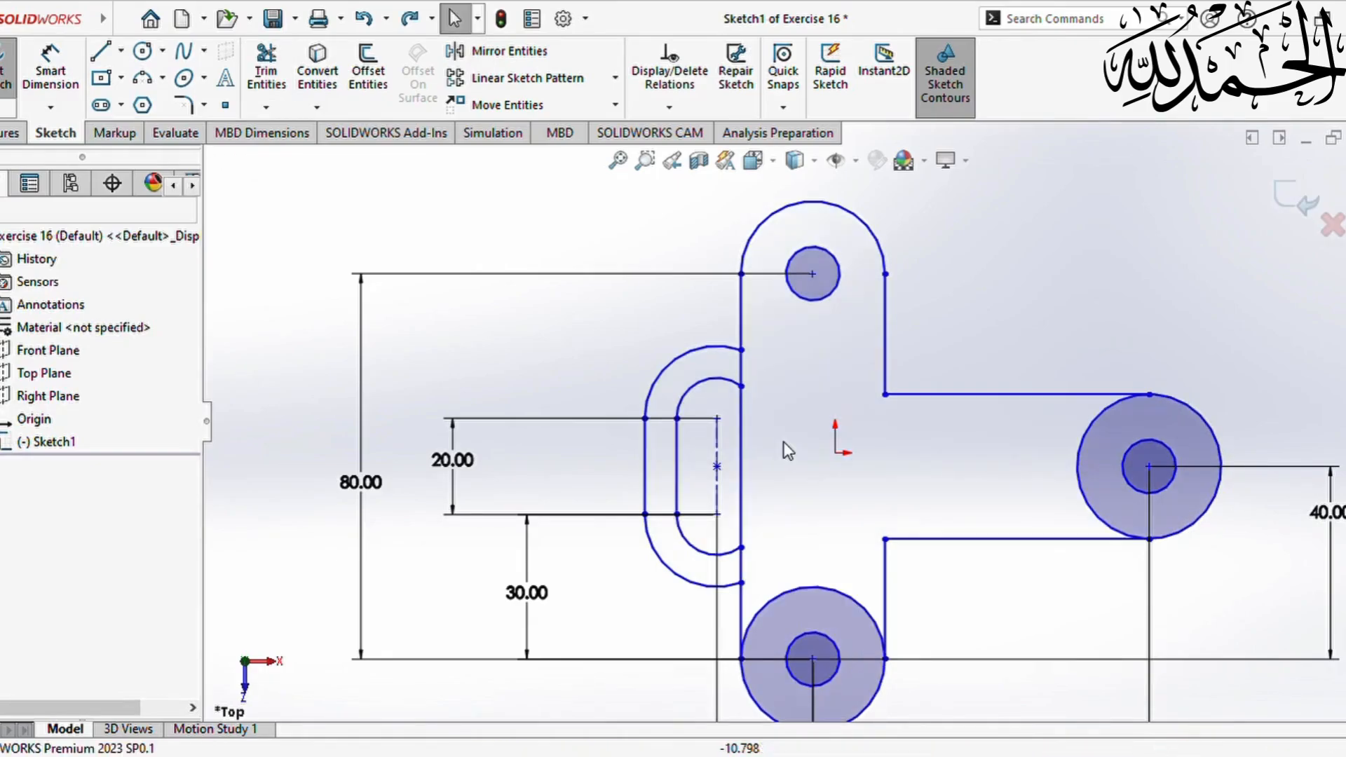
{"action": "key", "text": "ctrl+z"}
{"action": "key", "text": "ctrl+z"}
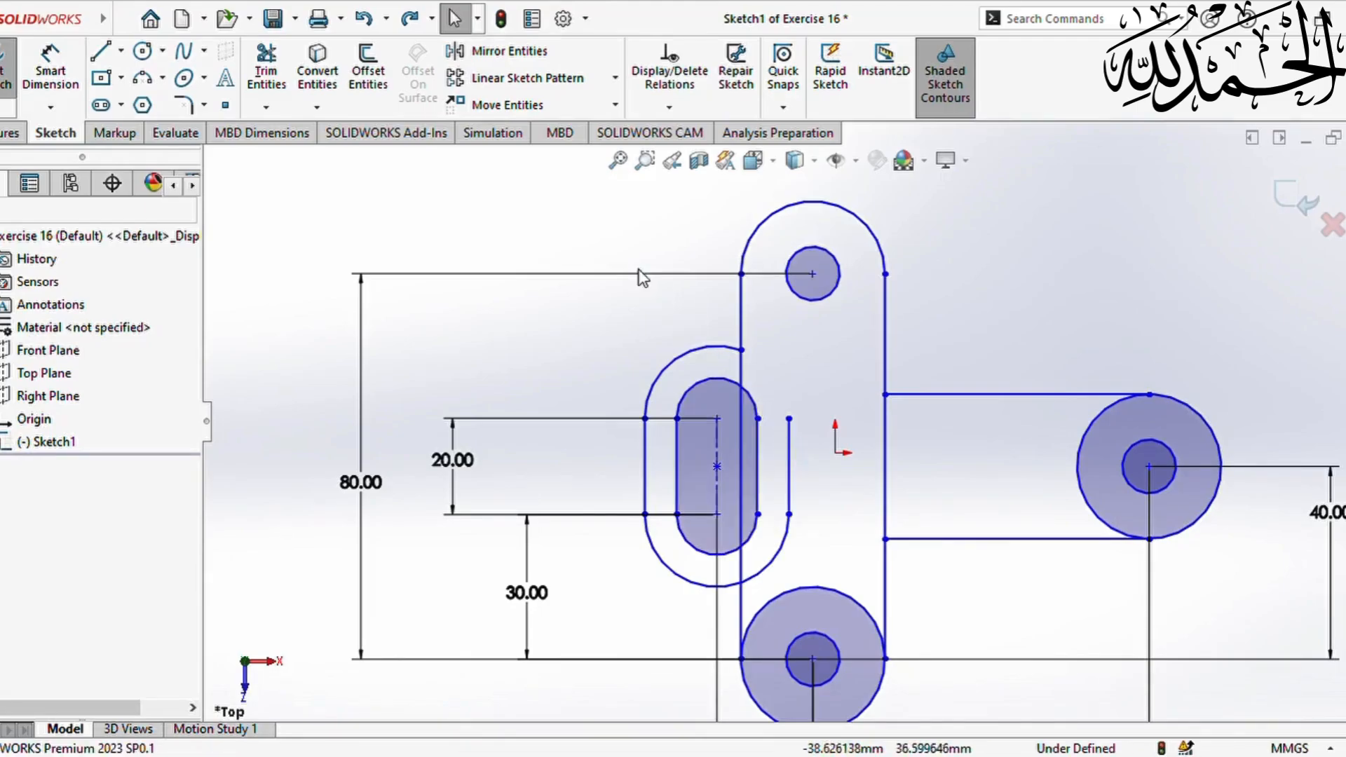
Trim all segments inside the body outline, including the outer slot's inner side and the lower and right circles' inner arcs, keeping the inner slot whole
{"action": "left_click", "coordinate": [267, 70]}
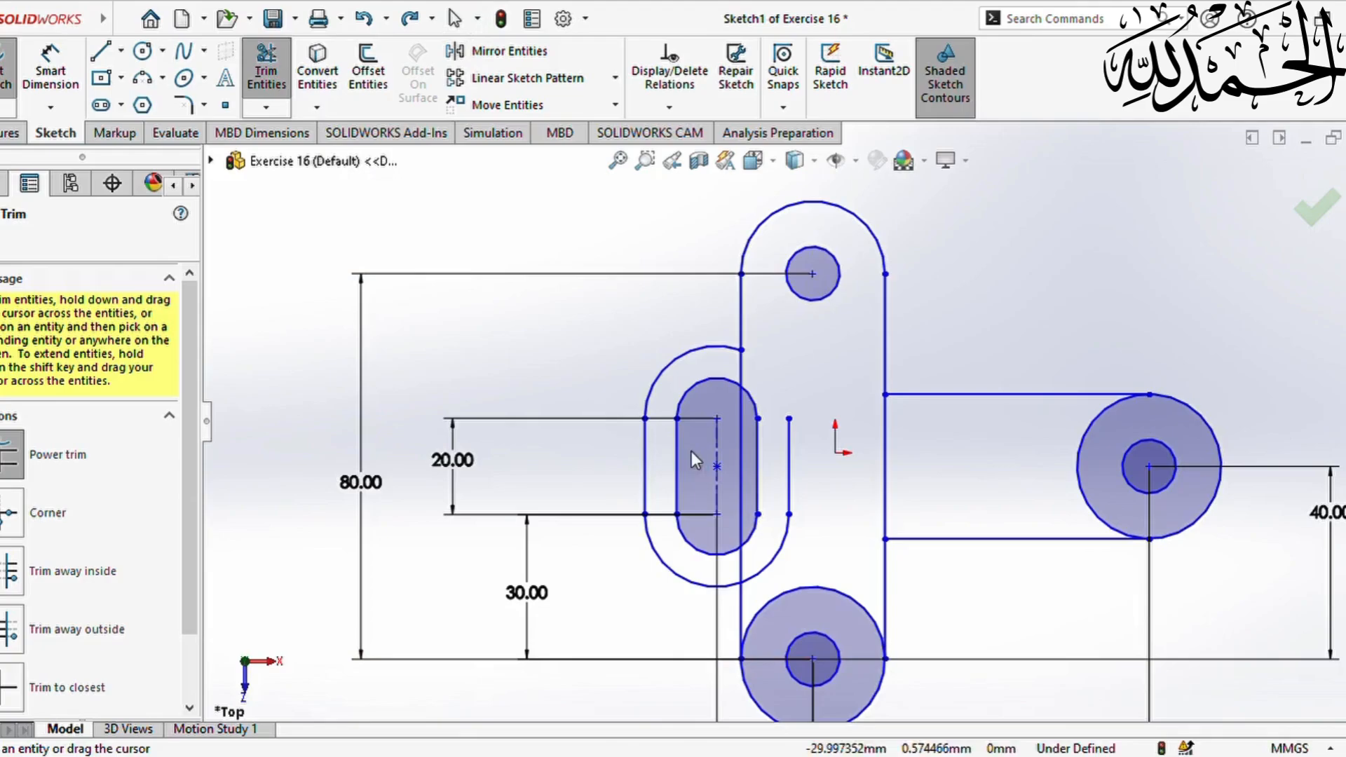
{"action": "left_click_drag", "start_coordinate": [730, 431], "coordinate": [747, 436]}
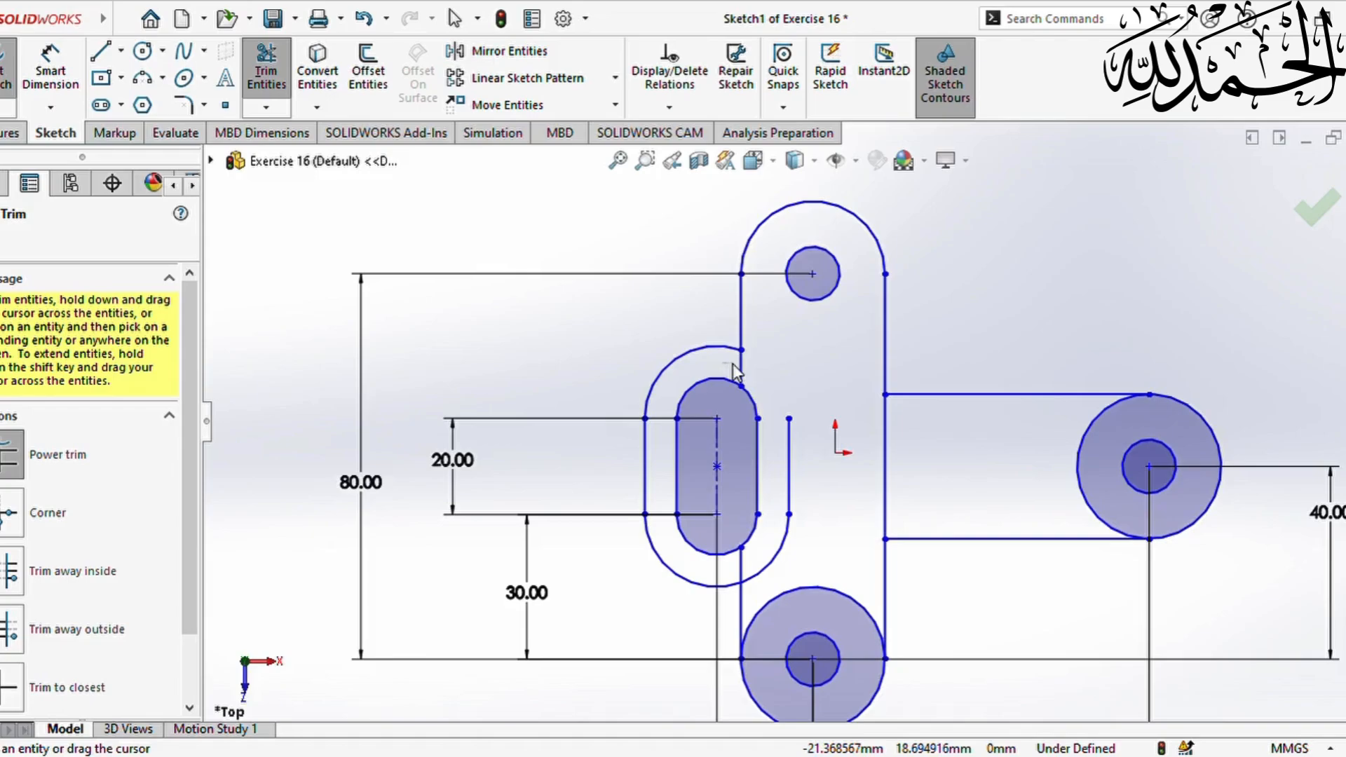
{"action": "mouse_move", "coordinate": [788, 440]}
{"action": "left_mouse_down"}
{"action": "mouse_move", "coordinate": [791, 515]}
{"action": "mouse_move", "coordinate": [774, 557]}
{"action": "mouse_move", "coordinate": [755, 554]}
{"action": "left_mouse_up"}
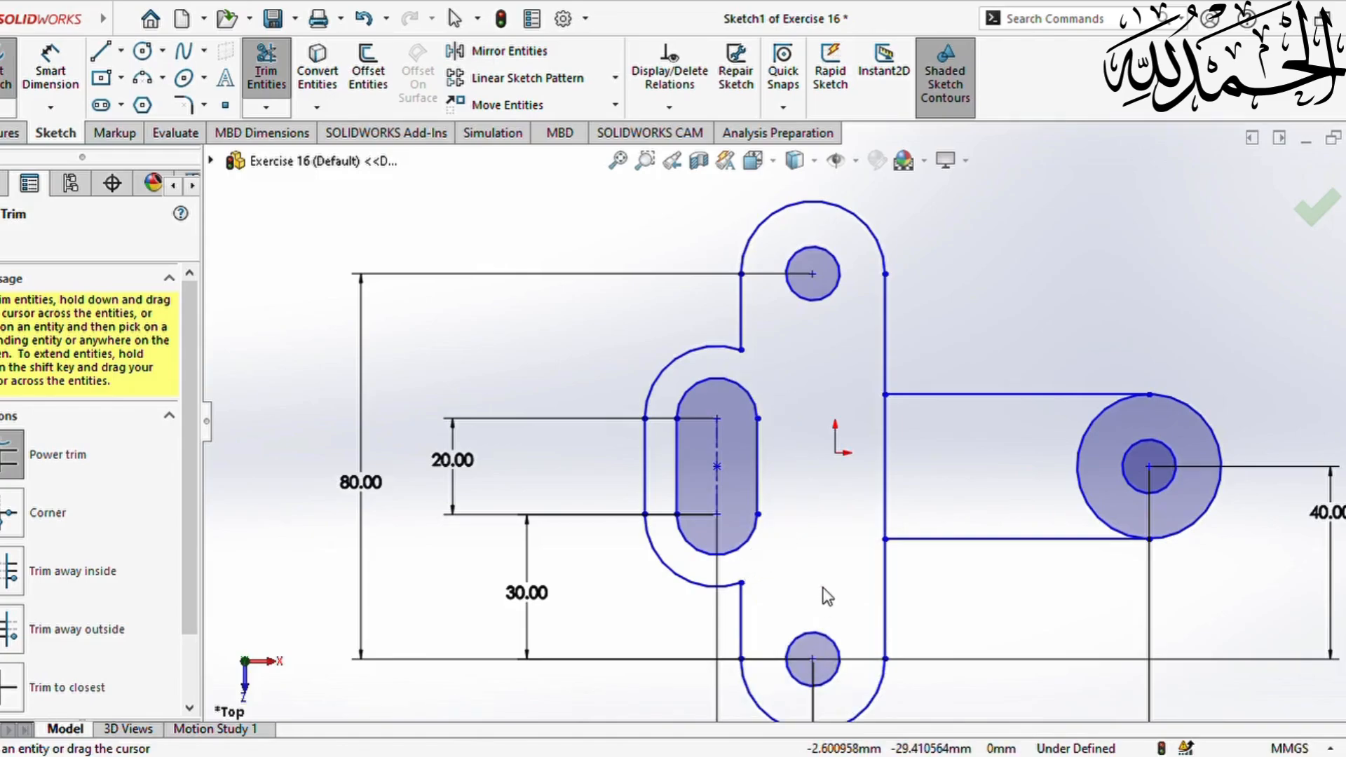
{"action": "mouse_move", "coordinate": [1070, 456]}
{"action": "left_mouse_down"}
{"action": "mouse_move", "coordinate": [1087, 464]}
{"action": "mouse_move", "coordinate": [978, 461]}
{"action": "left_mouse_up"}
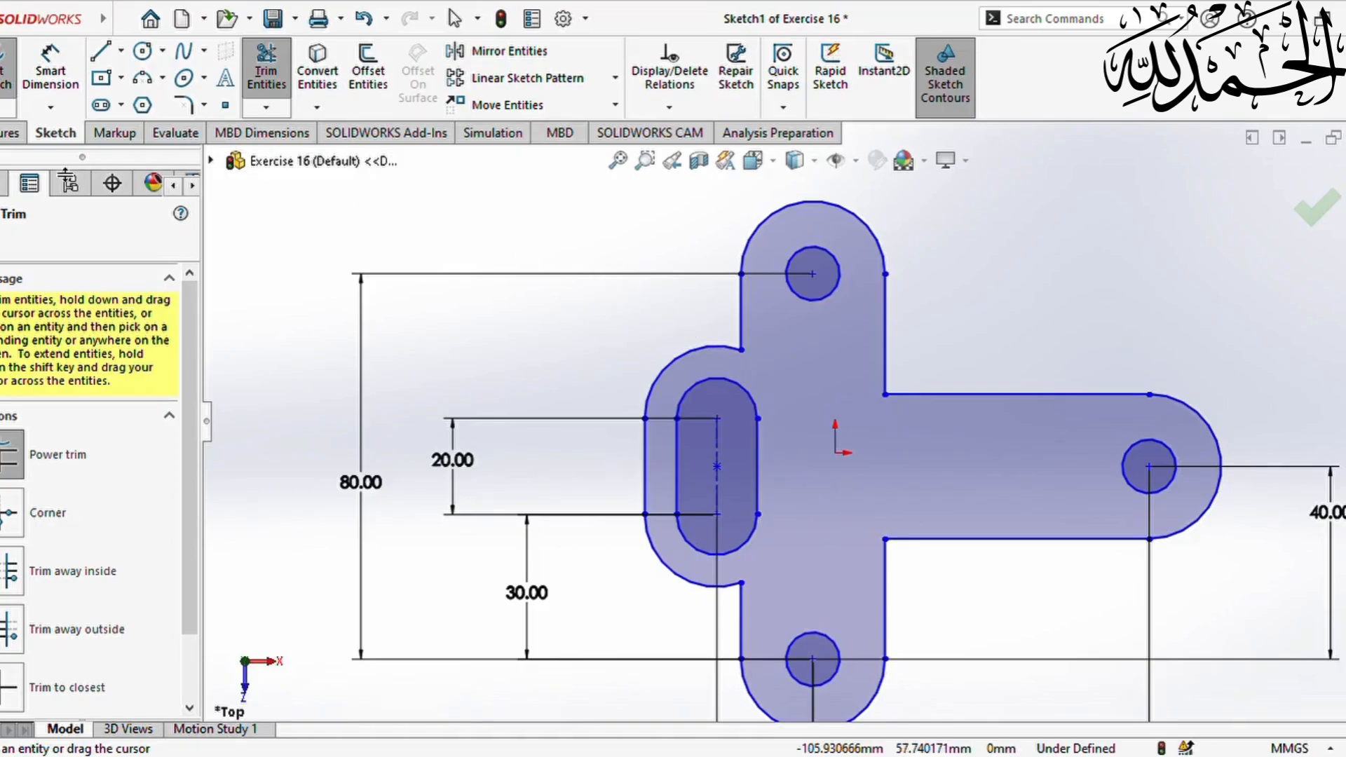
{"action": "key", "text": "Escape"}
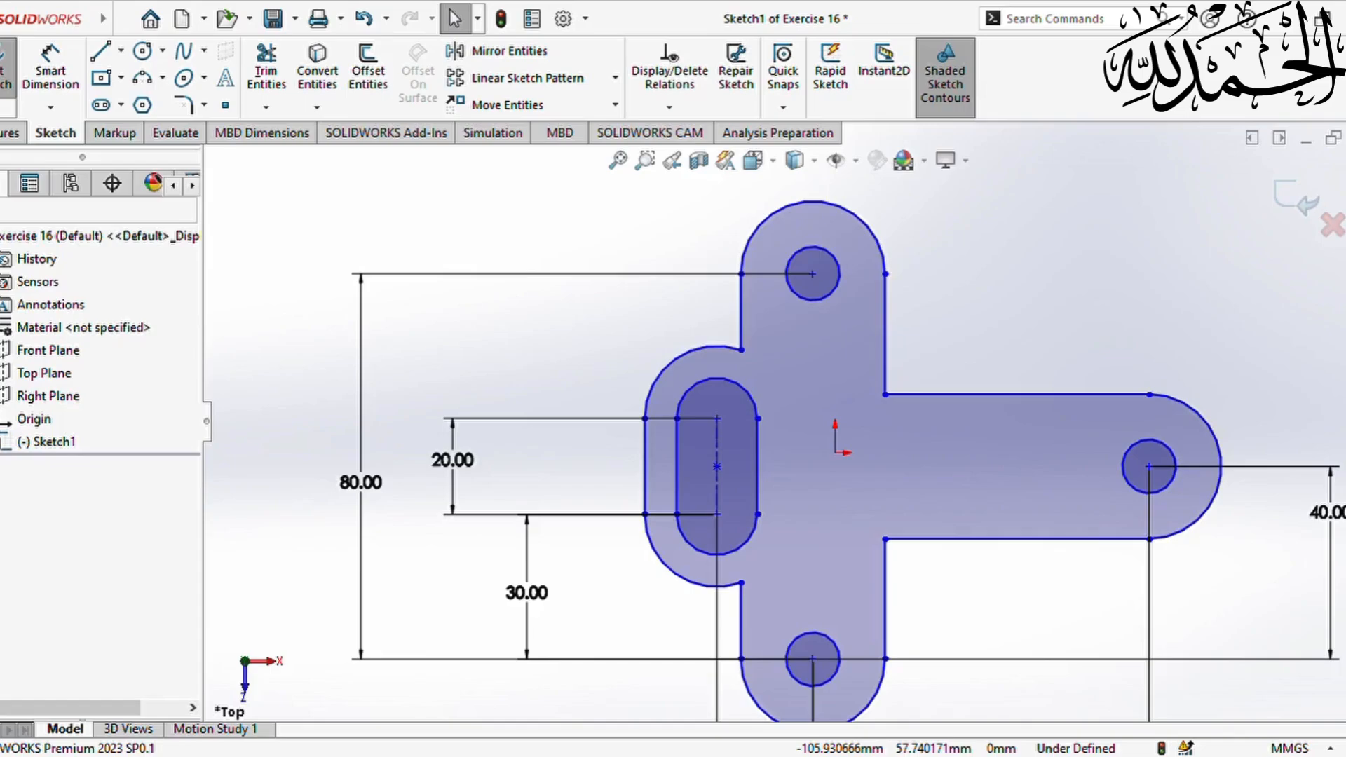
Extrude the trimmed profile as a blind boss 30 mm deep
{"action": "left_click", "coordinate": [12, 133]}
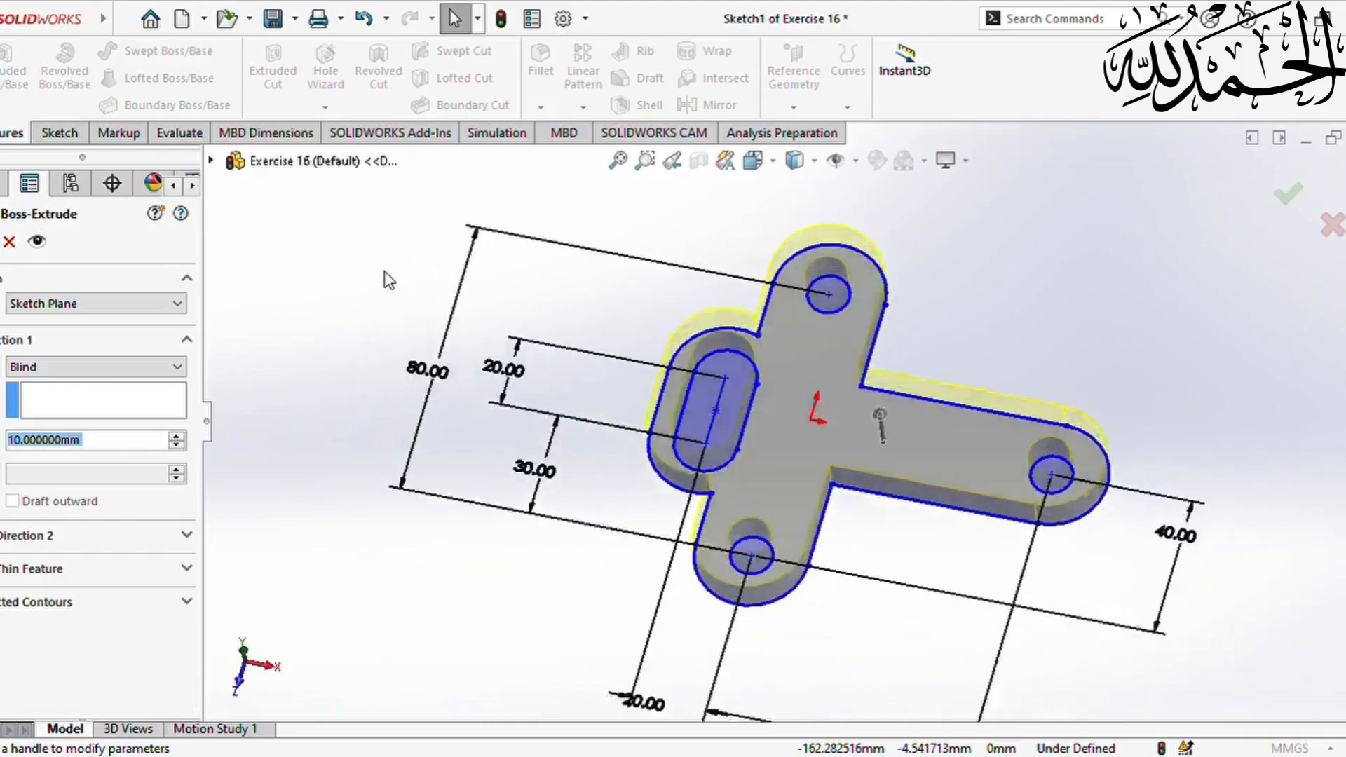
{"action": "double_click", "coordinate": [102, 454]}
{"action": "type", "text": "30"}
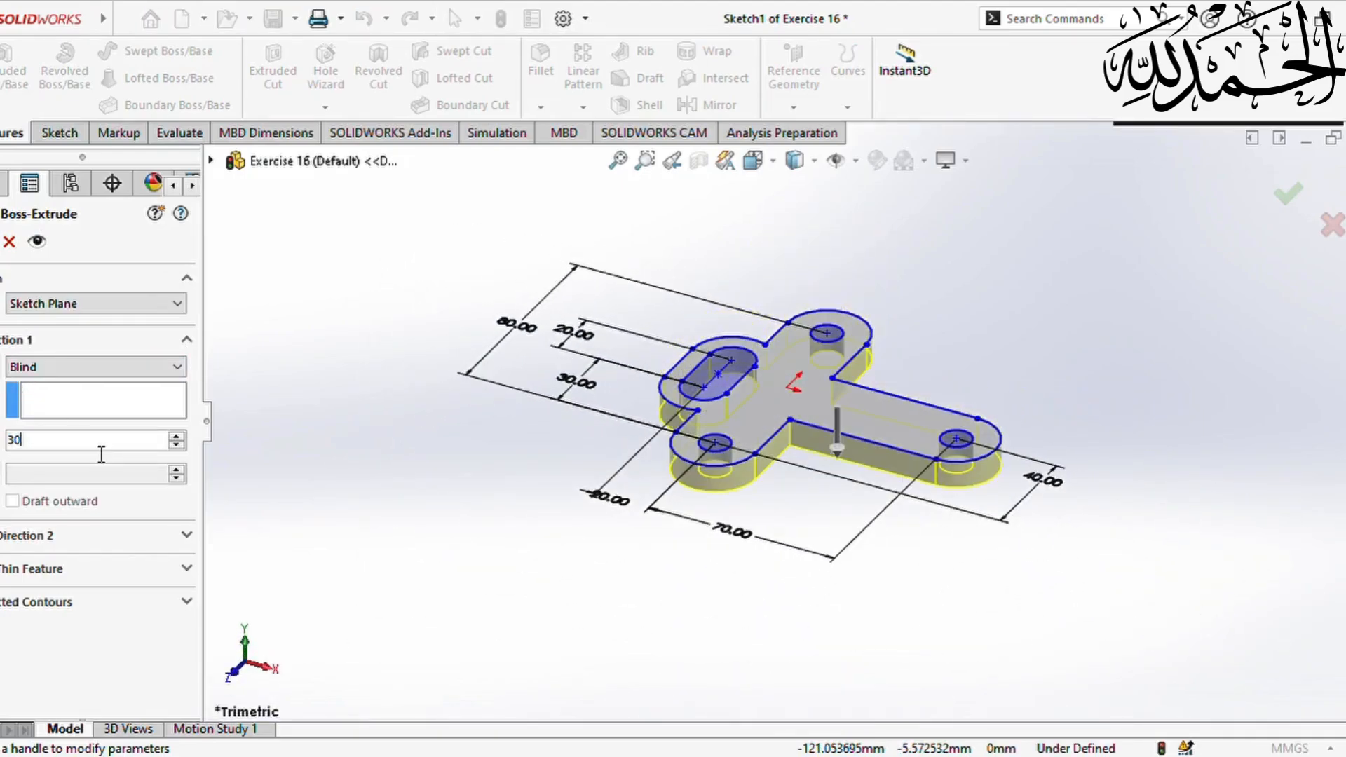
{"action": "key", "text": "Return"}
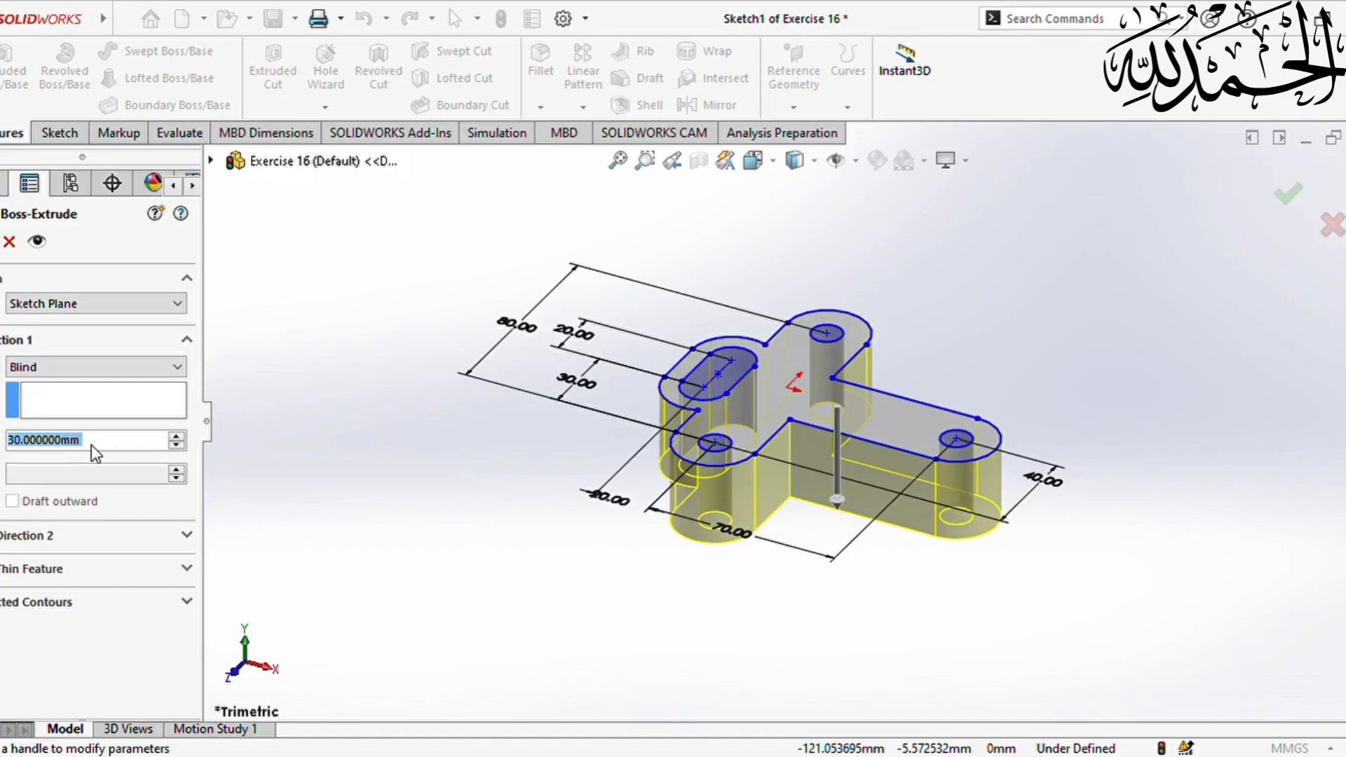
{"action": "key", "text": "Return"}
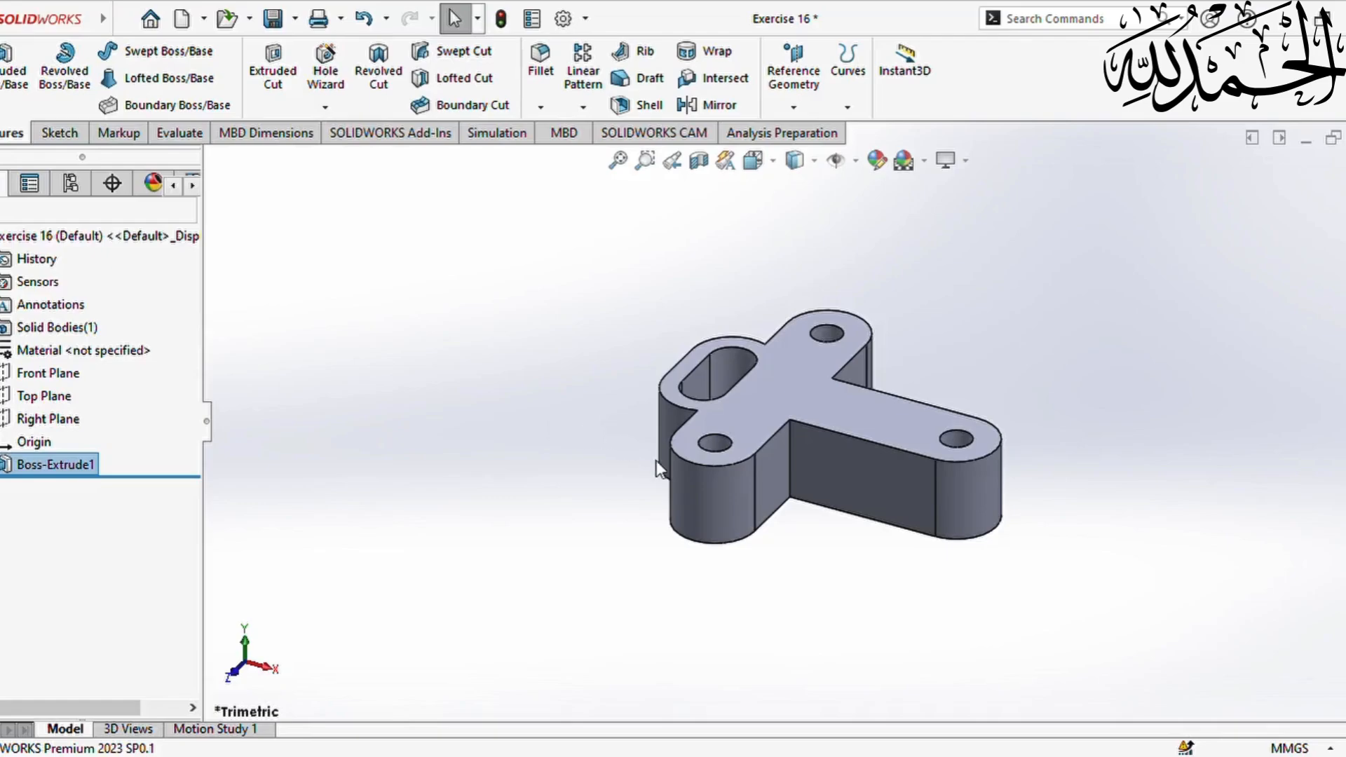
Start a sketch on the part's top face and draw a 20 mm diameter circle concentric with the upper hole
{"action": "middle_click_drag", "start_coordinate": [624, 438], "coordinate": [687, 575]}
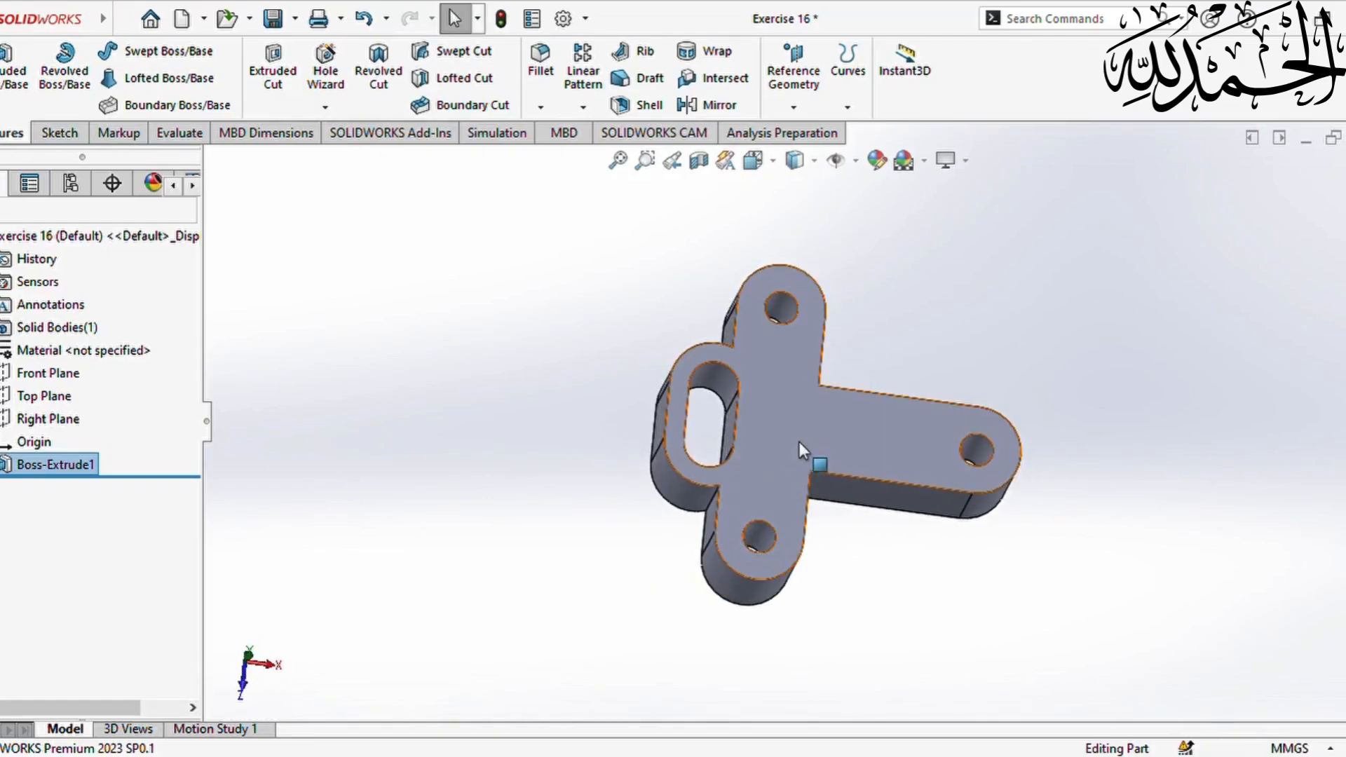
{"action": "left_click", "coordinate": [800, 449]}
{"action": "key", "text": "s"}
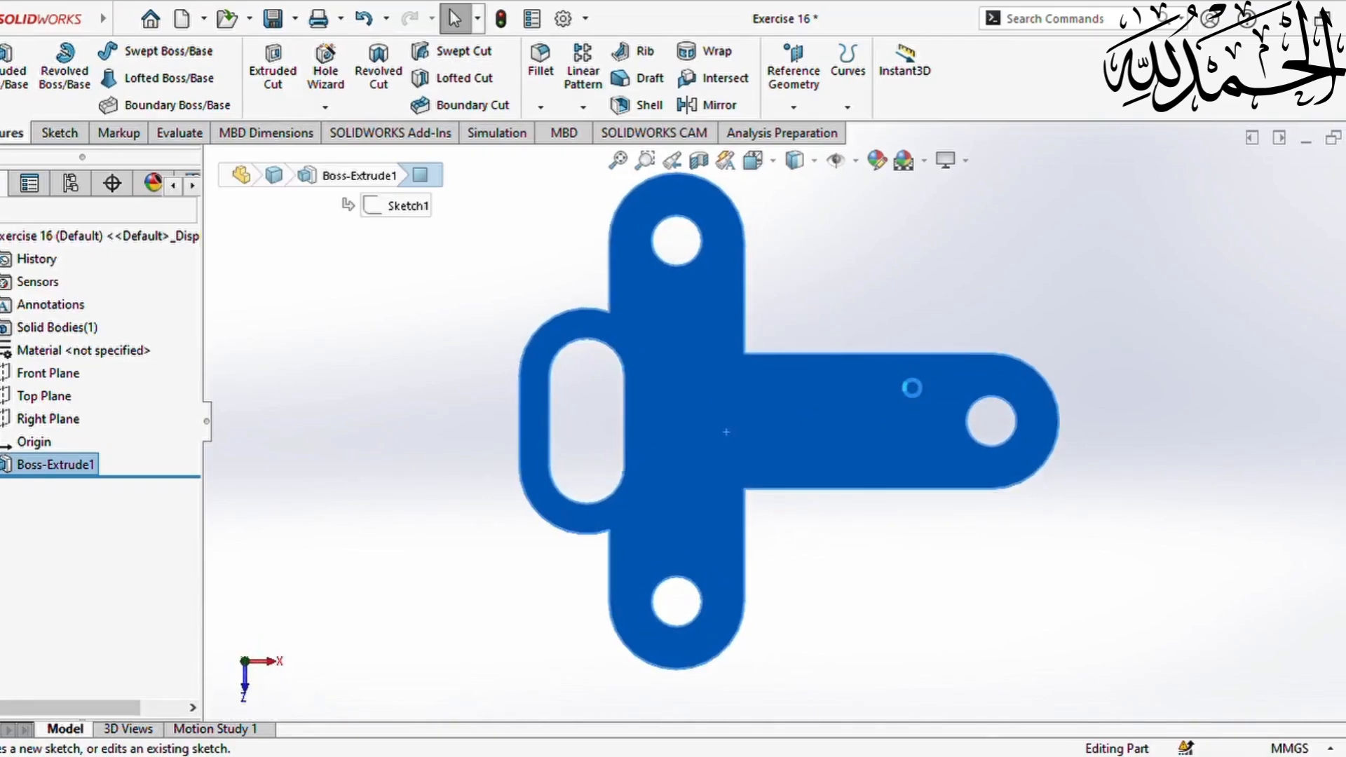
{"action": "left_click", "coordinate": [144, 53]}
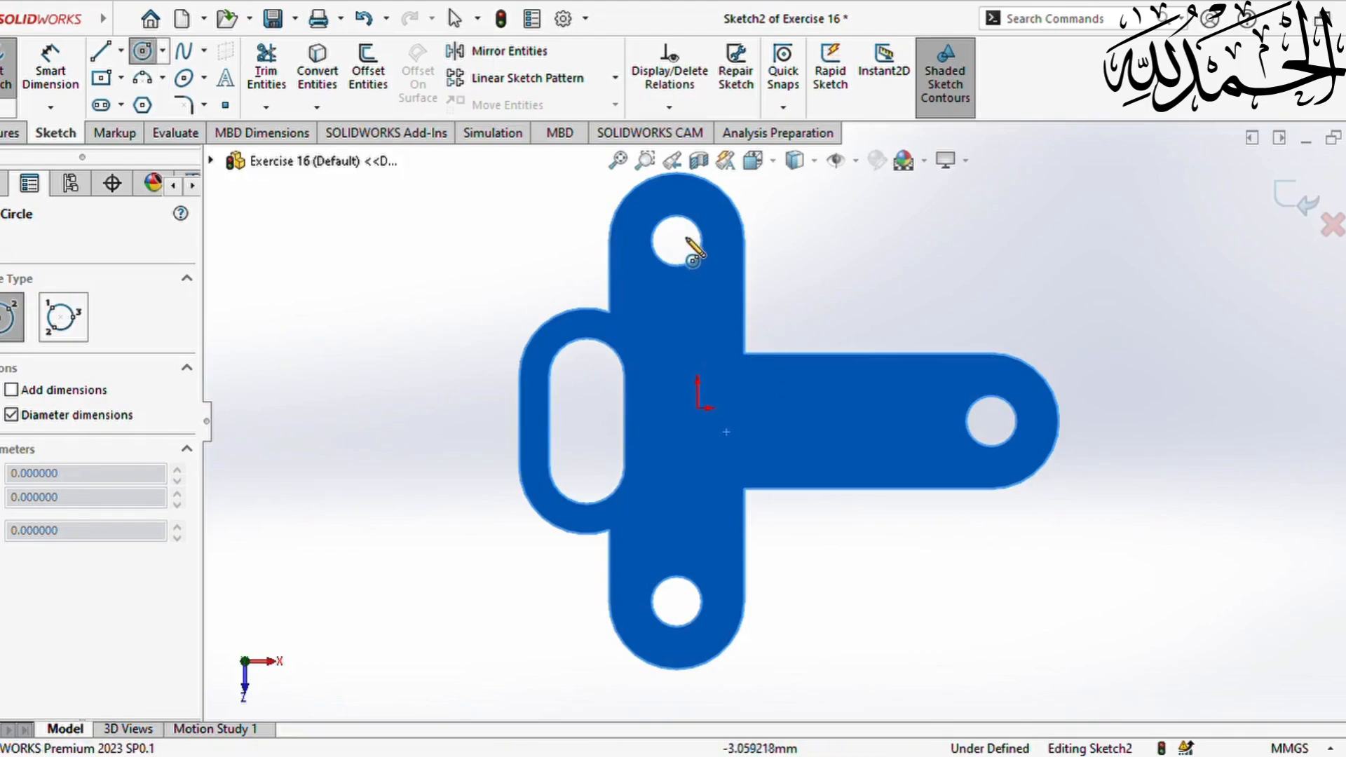
{"action": "left_click", "coordinate": [676, 241]}
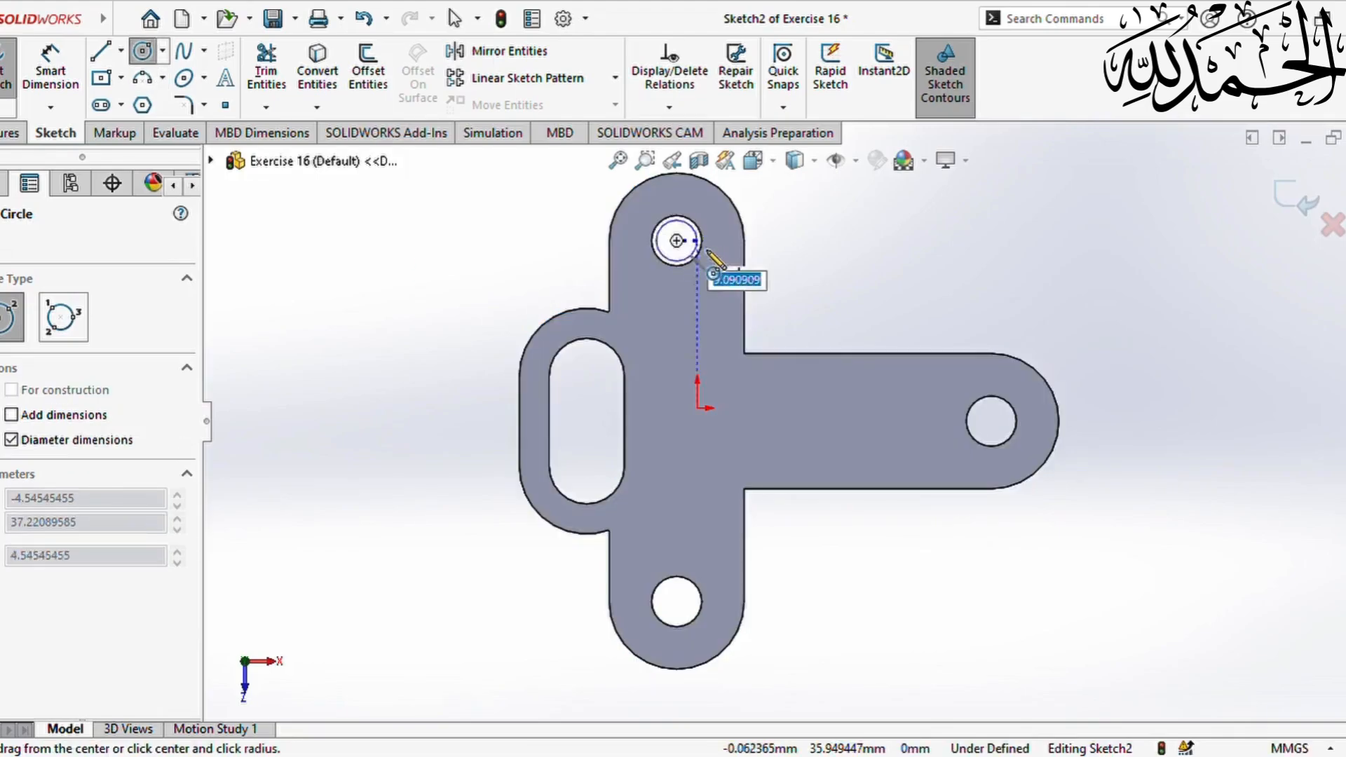
{"action": "type", "text": "2"}
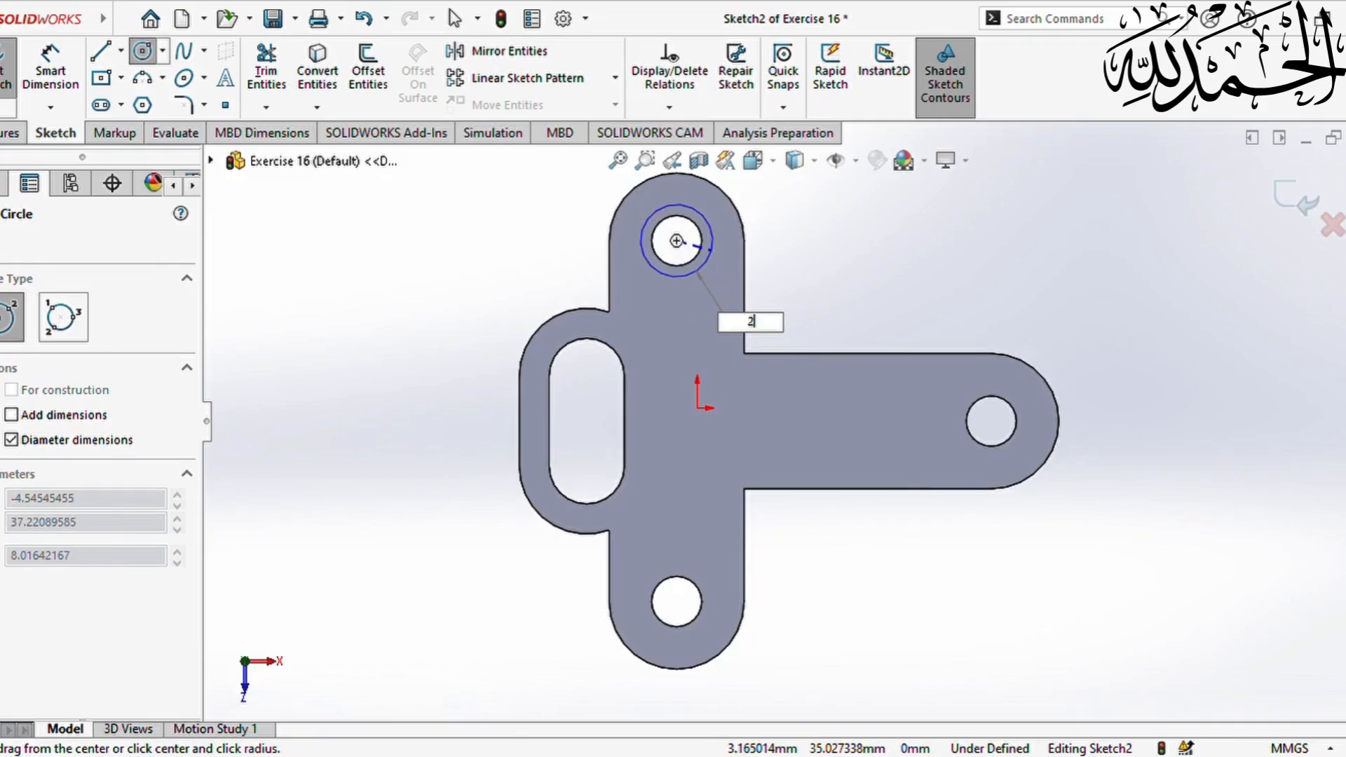
{"action": "type", "text": "0"}
{"action": "key", "text": "Return"}
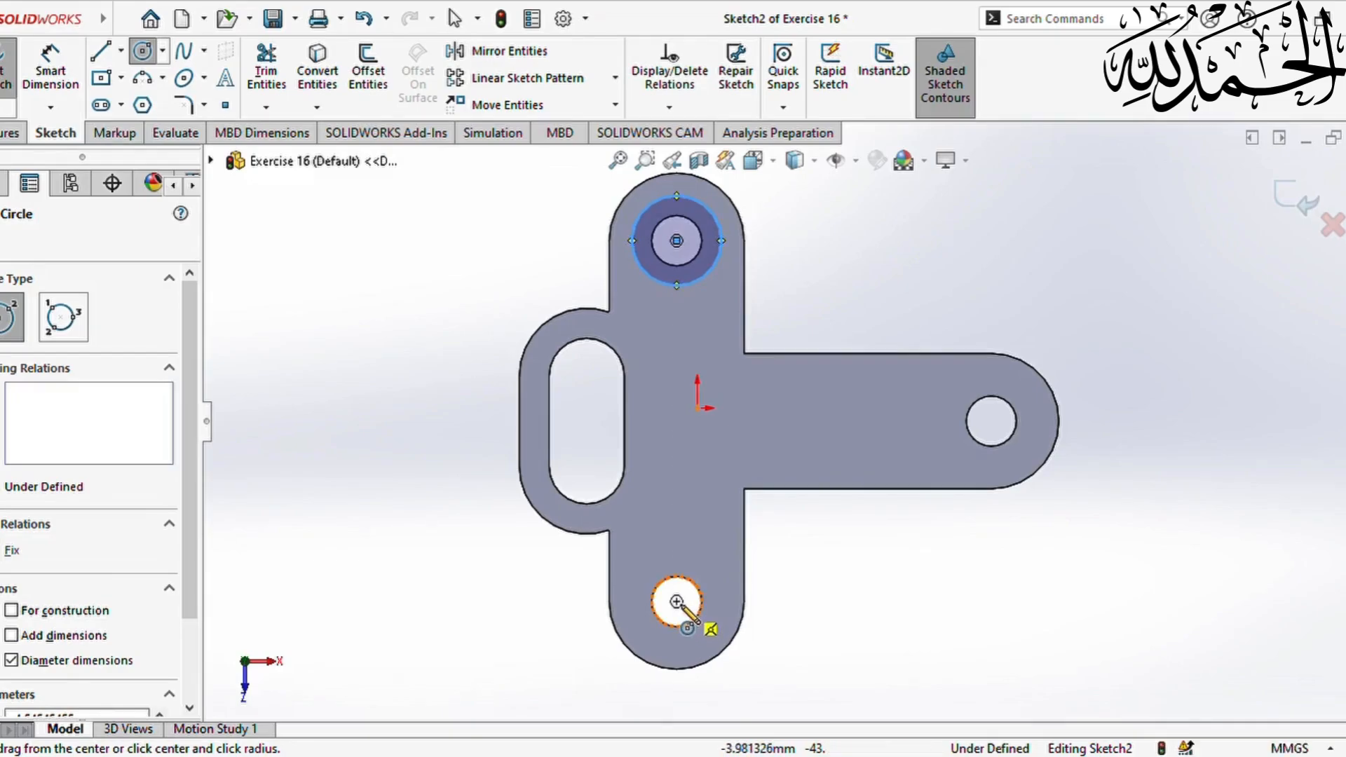
Draw 20 mm diameter circles concentric with the lower and right holes
{"action": "left_click", "coordinate": [693, 617]}
{"action": "type", "text": "2"}
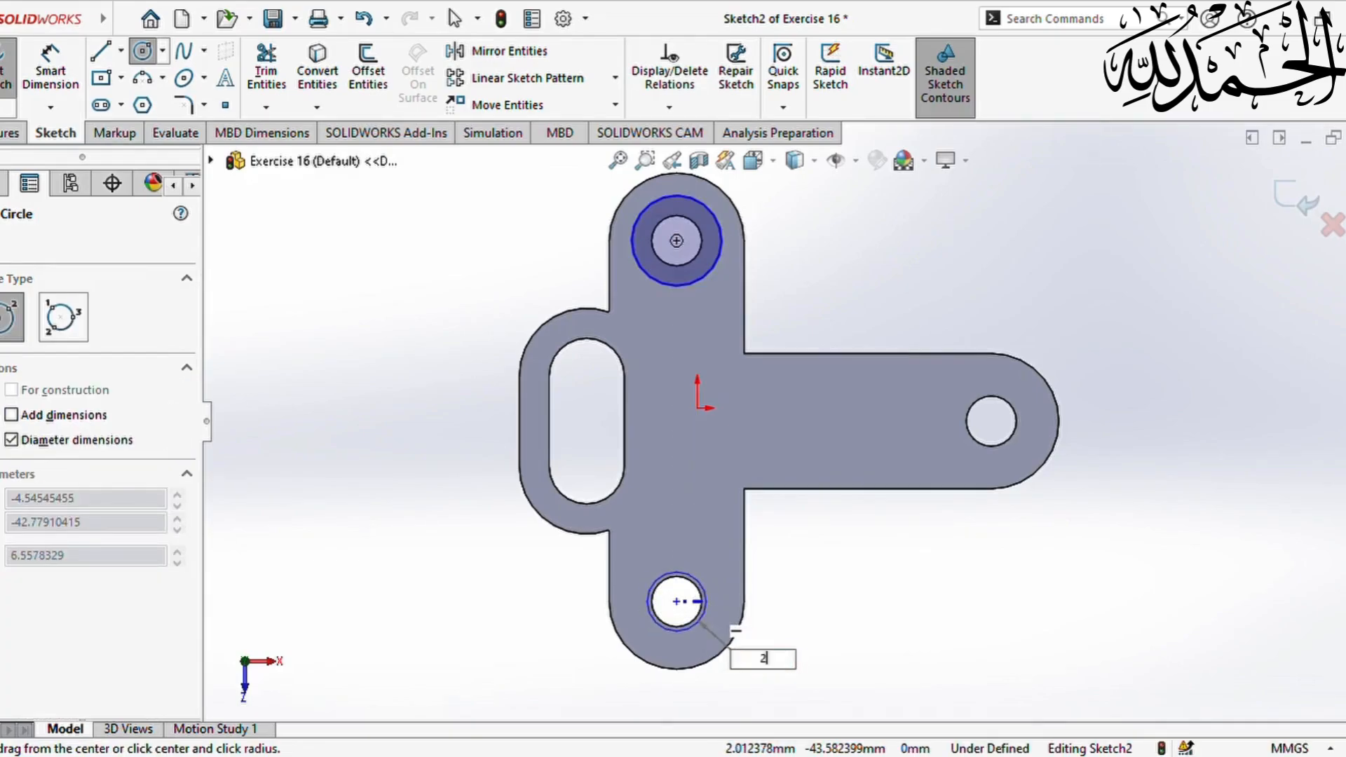
{"action": "type", "text": "0"}
{"action": "key", "text": "Return"}
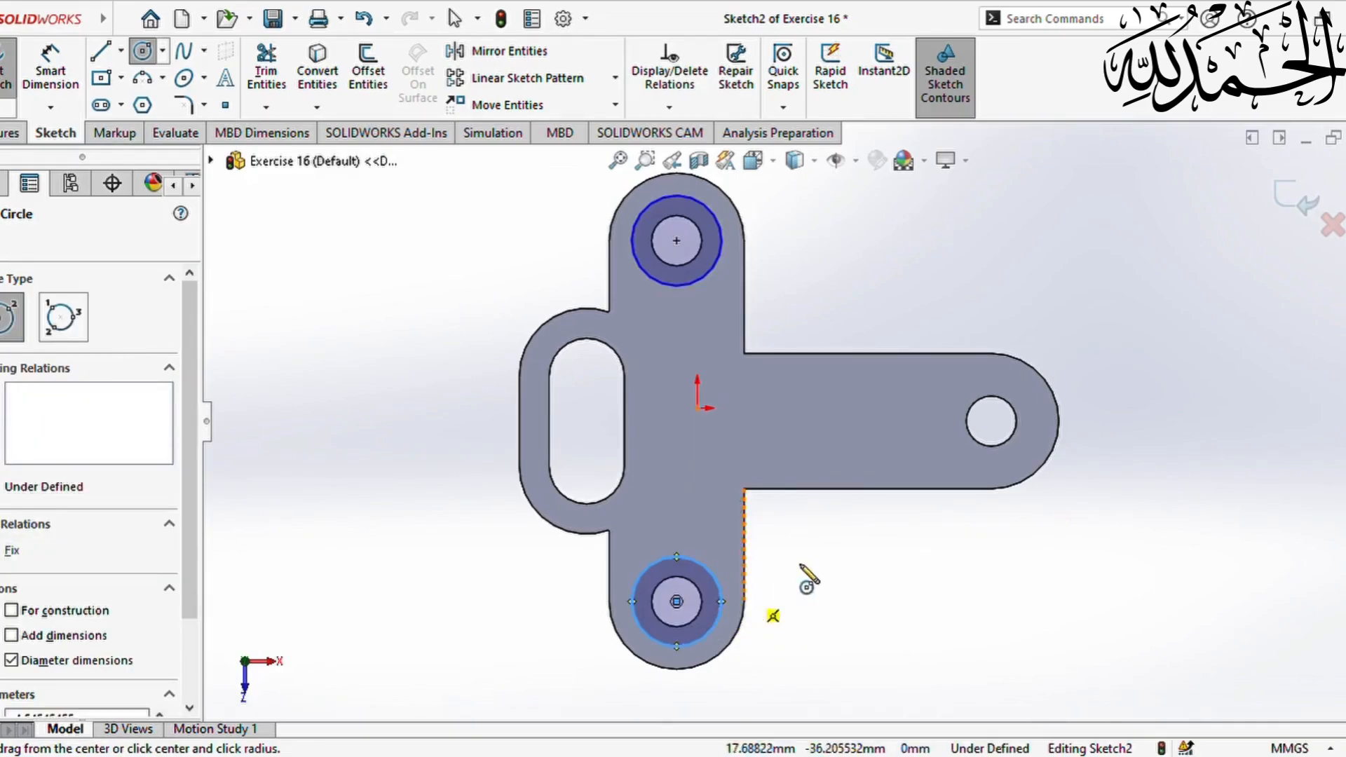
{"action": "left_click", "coordinate": [991, 421]}
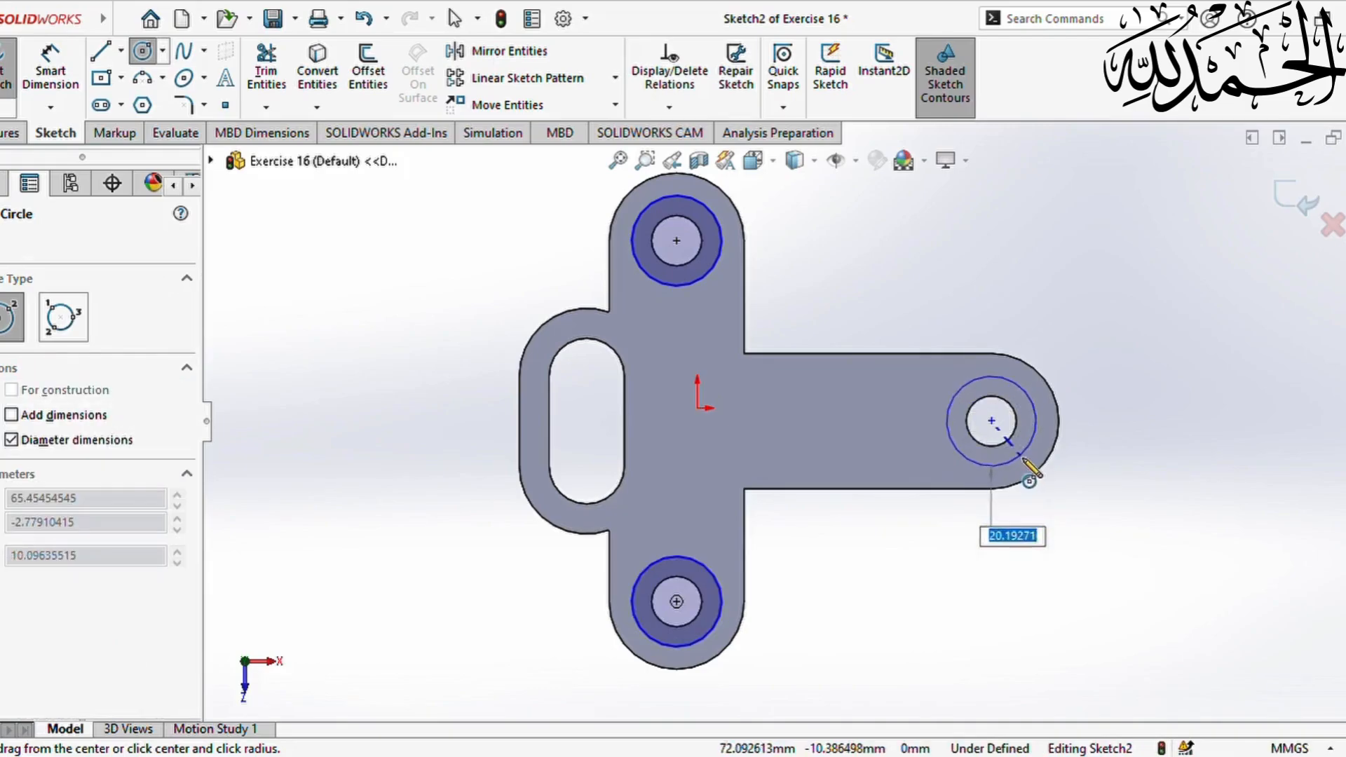
{"action": "type", "text": "20"}
{"action": "key", "text": "Return"}
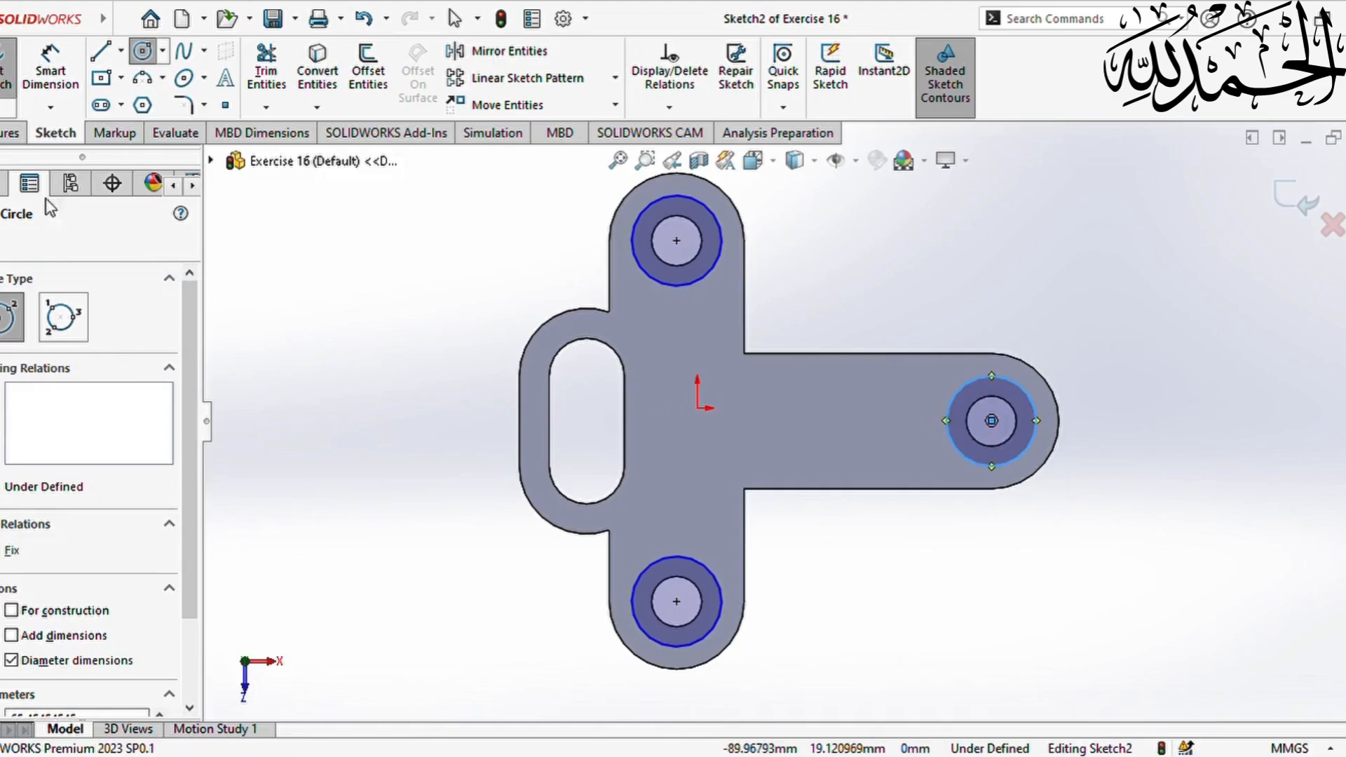
{"action": "key", "text": "Escape"}
{"action": "left_click", "coordinate": [12, 134]}
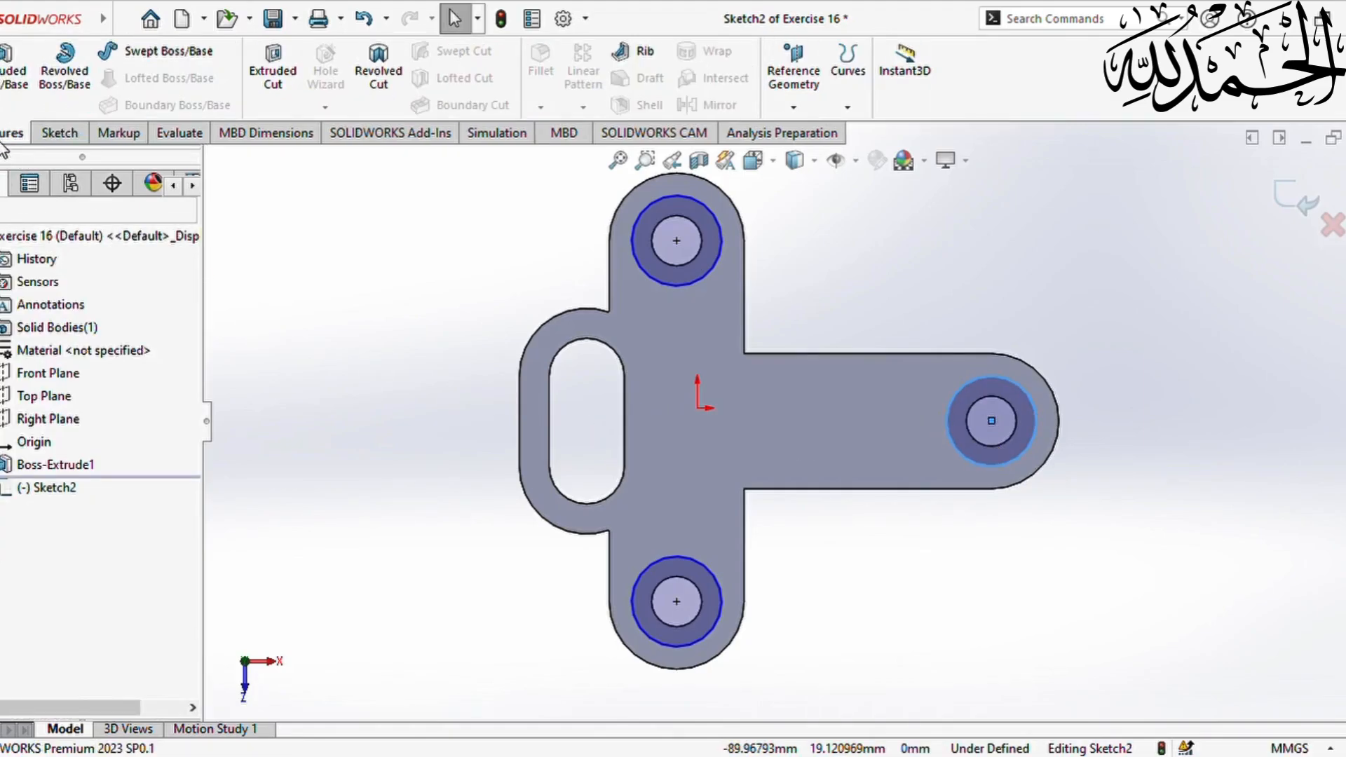
Cut the three 20 mm circles 10 mm deep as a blind extruded cut into the part
{"action": "left_click", "coordinate": [274, 73]}
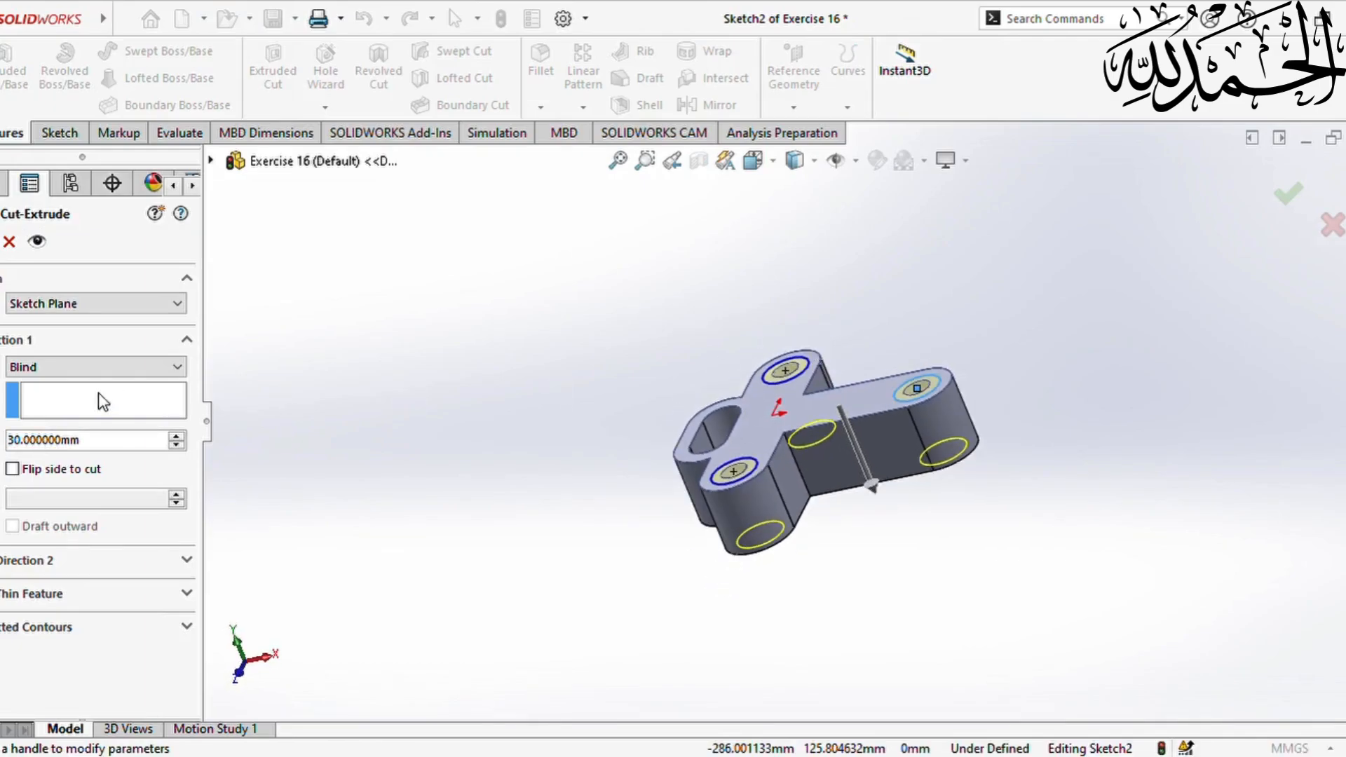
{"action": "double_click", "coordinate": [119, 441]}
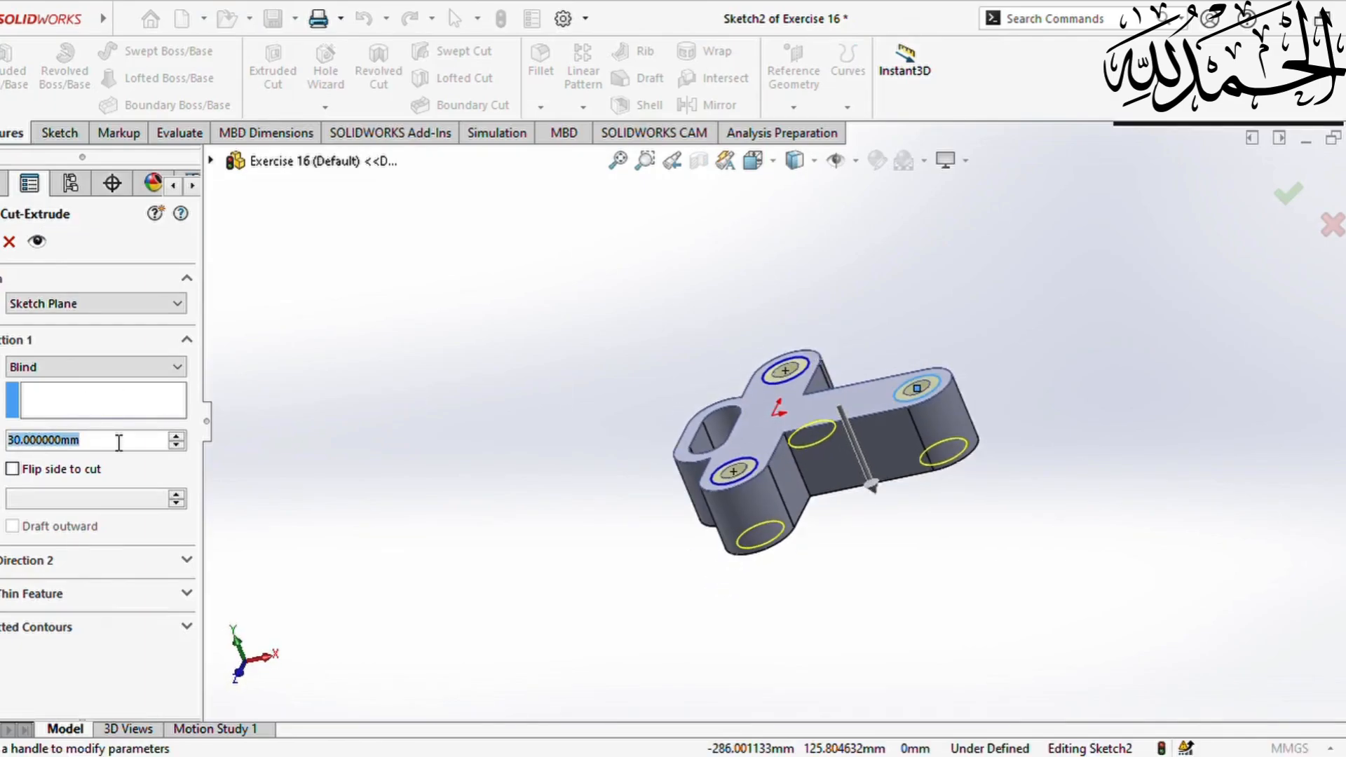
{"action": "type", "text": "10"}
{"action": "key", "text": "Return"}
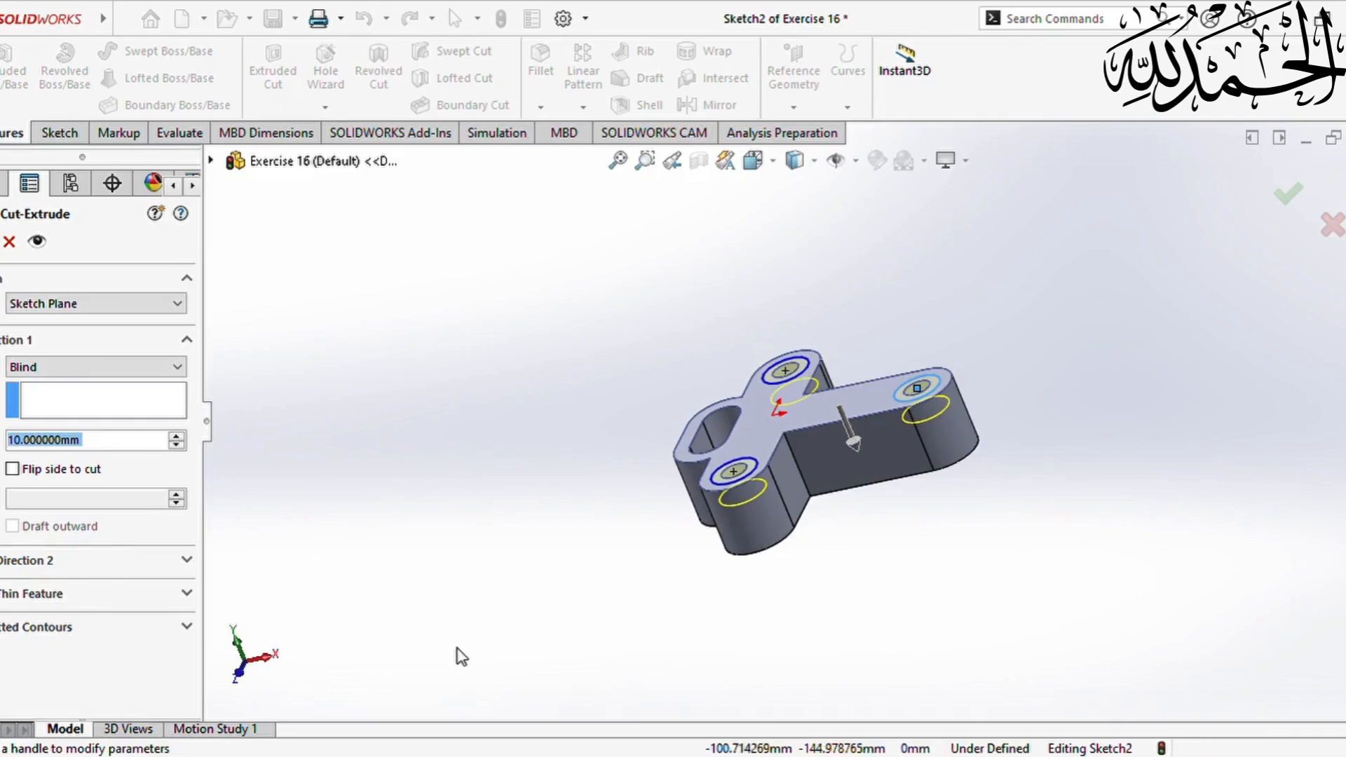
{"action": "middle_click_drag", "start_coordinate": [511, 655], "coordinate": [544, 637]}
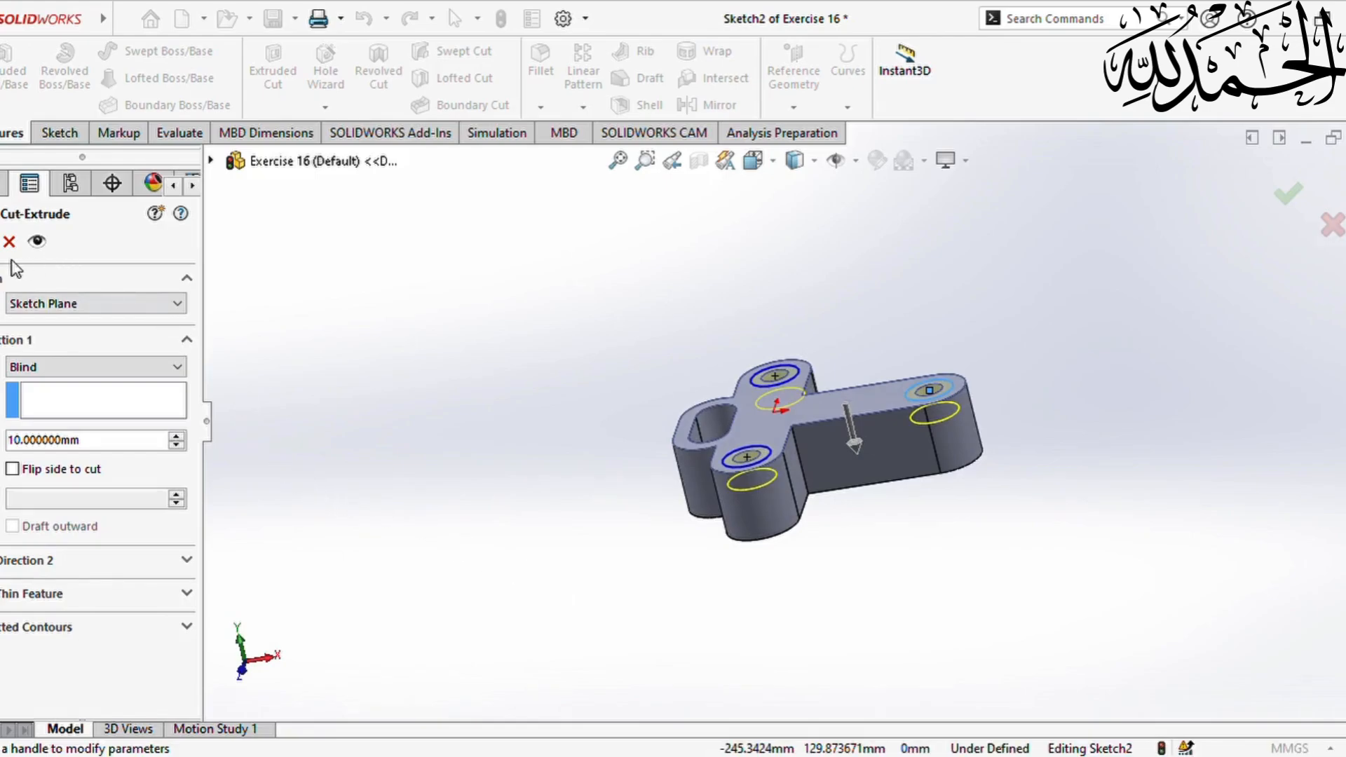
{"action": "left_click", "coordinate": [2, 241]}
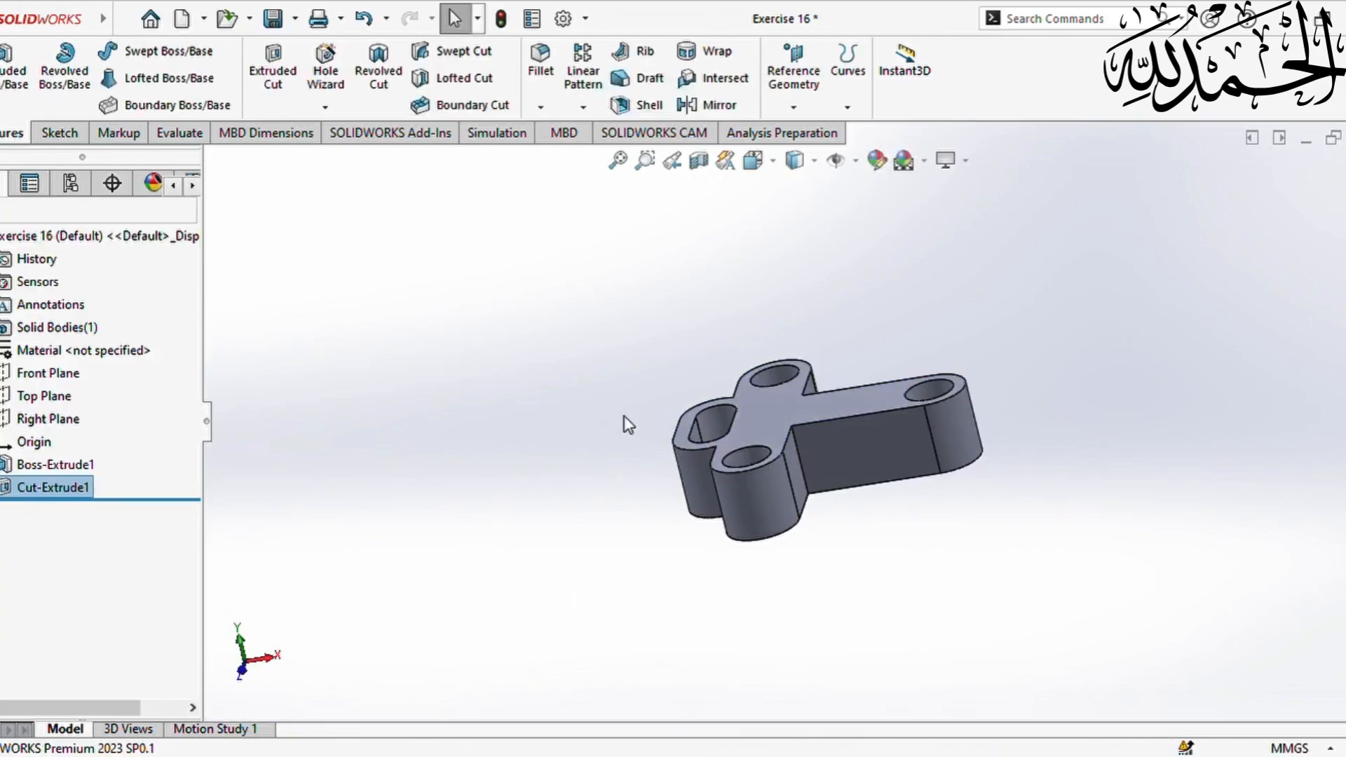
Examine the counterbored holes, the slot and the side faces of the part from several angles
{"action": "middle_click_drag", "start_coordinate": [870, 465], "coordinate": [905, 650]}
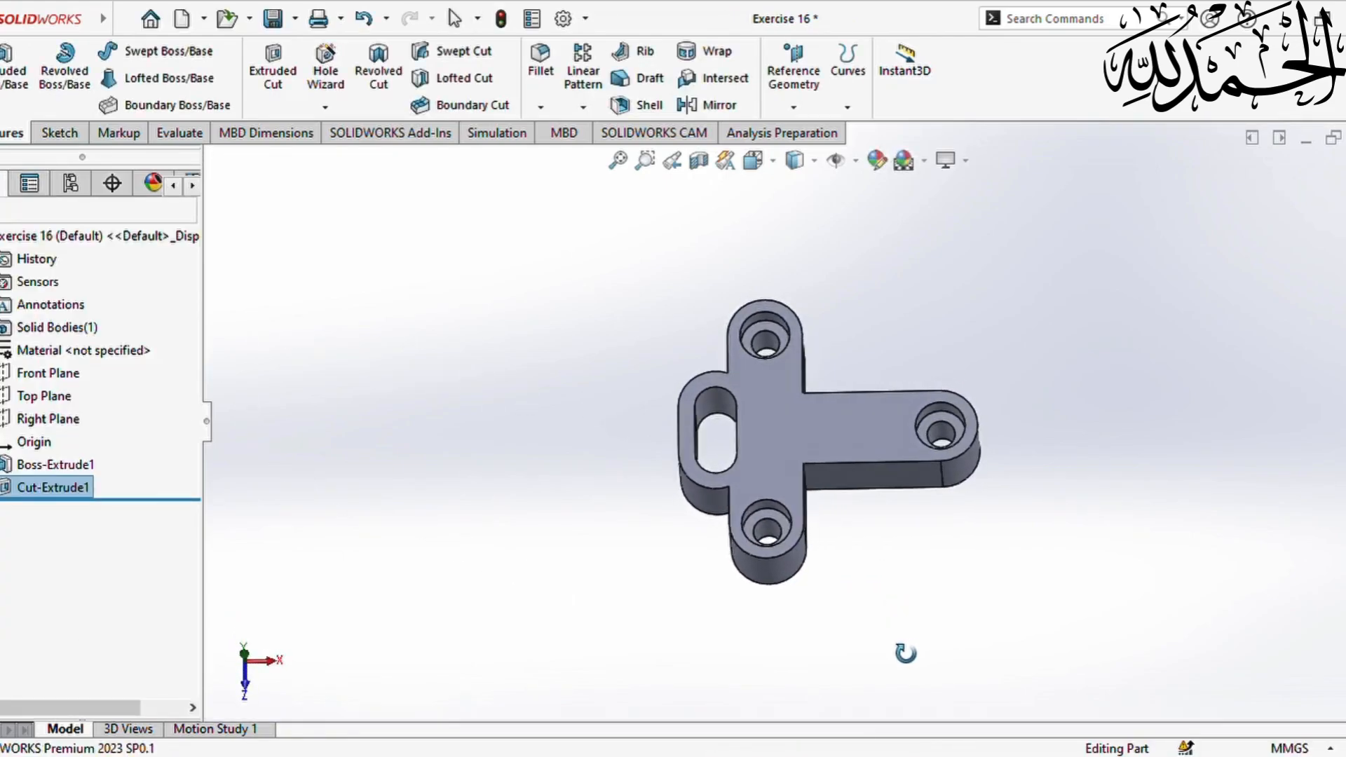
{"action": "scroll", "coordinate": [911, 529], "scroll_direction": "up", "scroll_amount": 1}
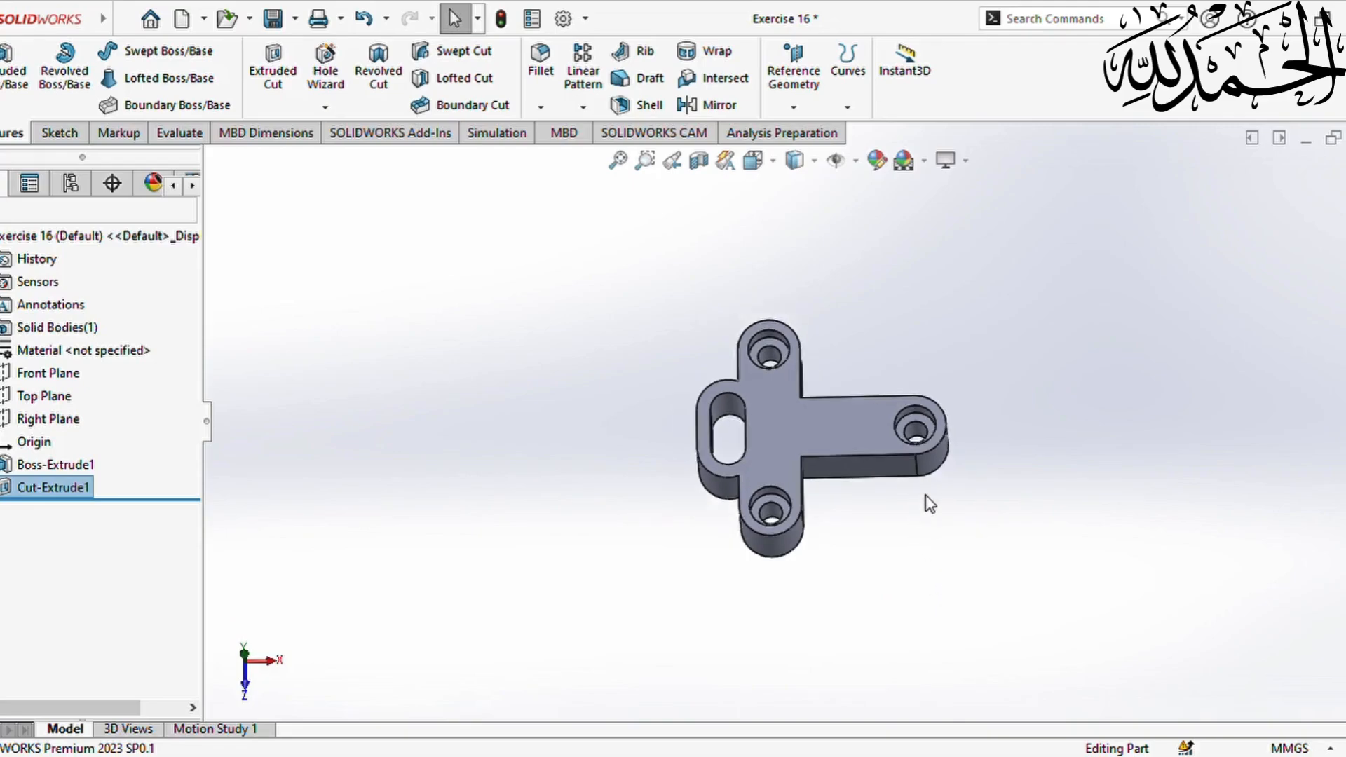
{"action": "middle_click_drag", "start_coordinate": [820, 406], "coordinate": [853, 421]}
{"action": "left_click", "coordinate": [785, 486]}
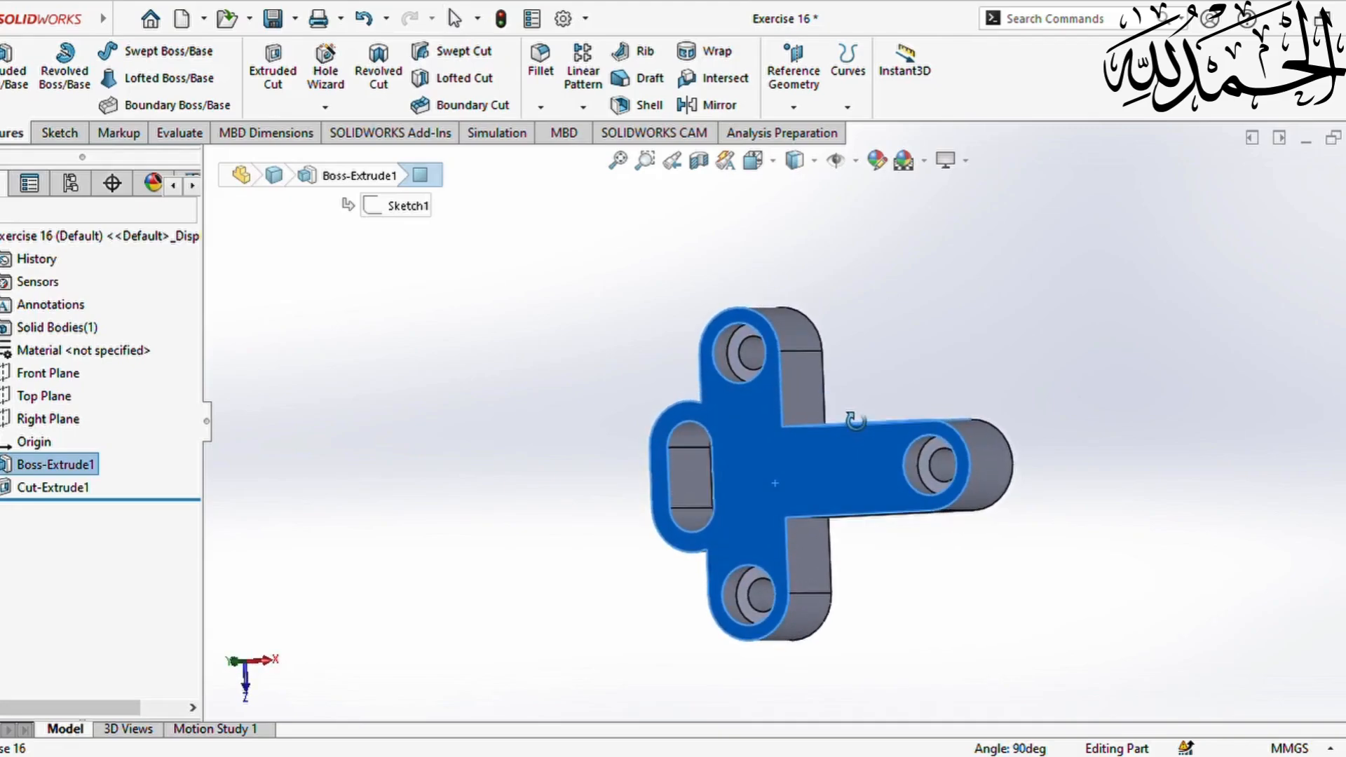
{"action": "middle_click_drag", "start_coordinate": [814, 532], "coordinate": [835, 518]}
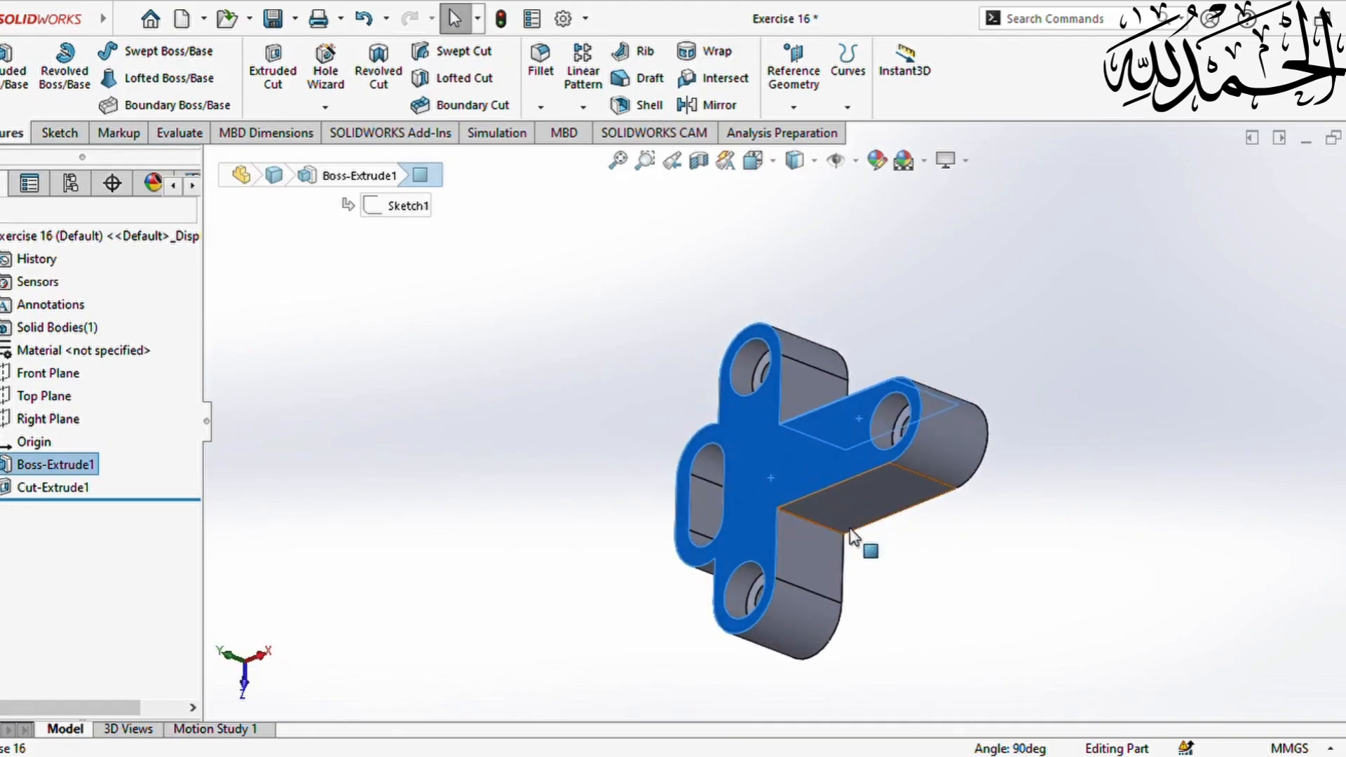
{"action": "middle_click_drag", "start_coordinate": [893, 580], "coordinate": [935, 619]}
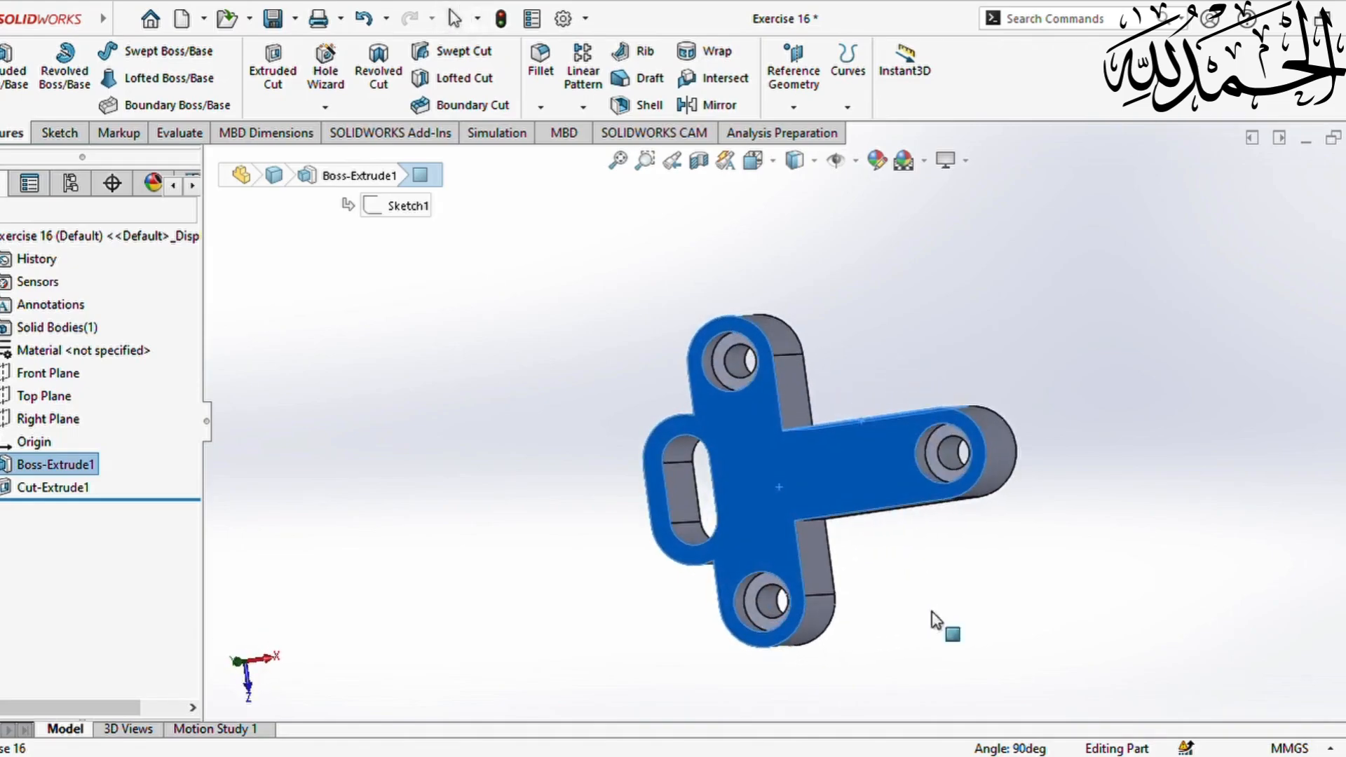
{"action": "left_click", "coordinate": [922, 457]}
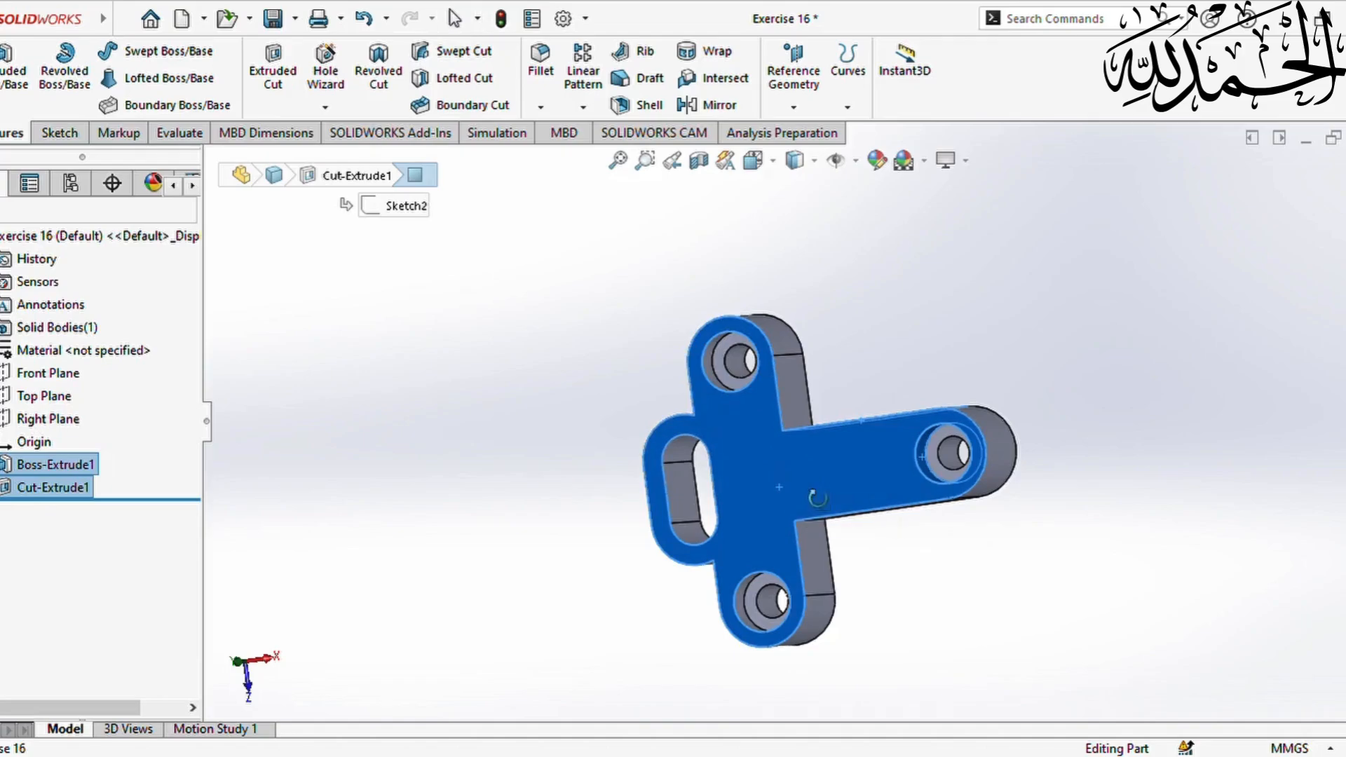
{"action": "middle_click_drag", "start_coordinate": [799, 522], "coordinate": [781, 513]}
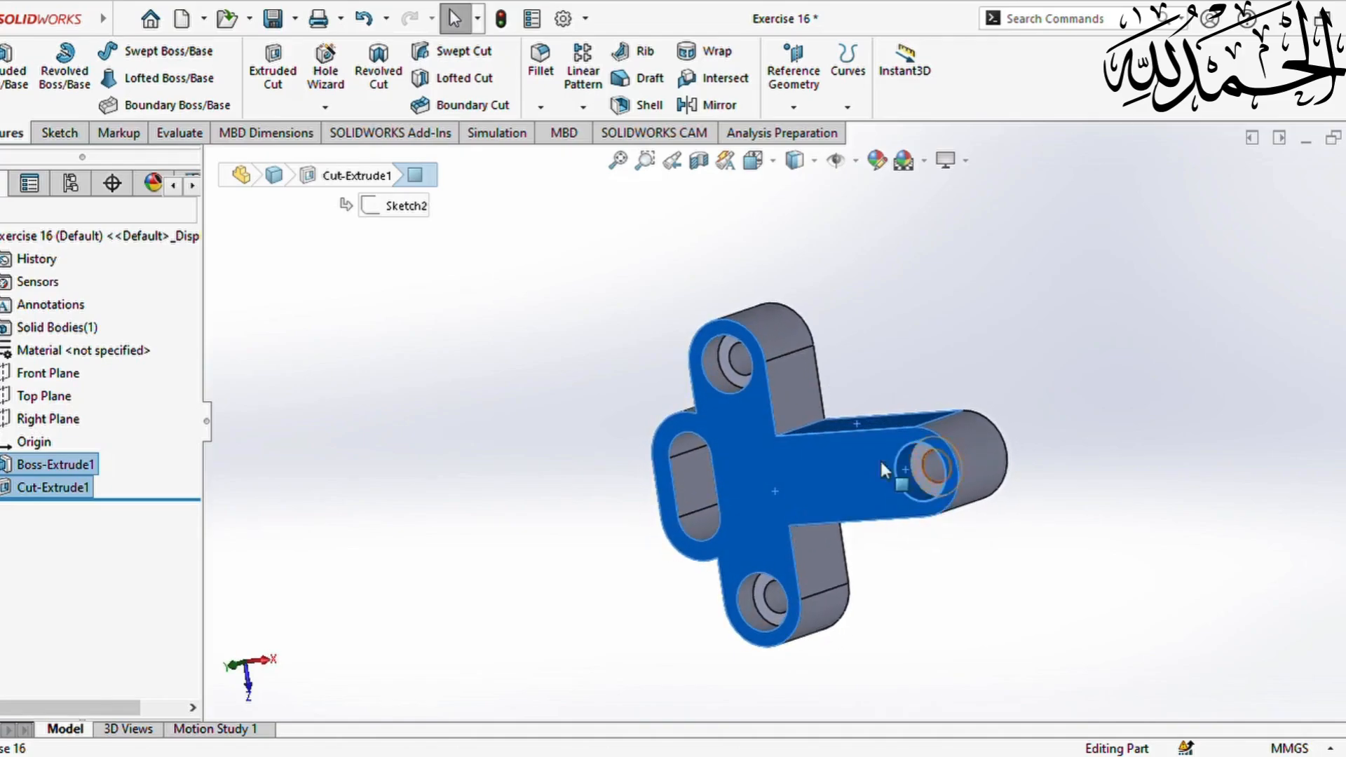
{"action": "left_click", "coordinate": [909, 487]}
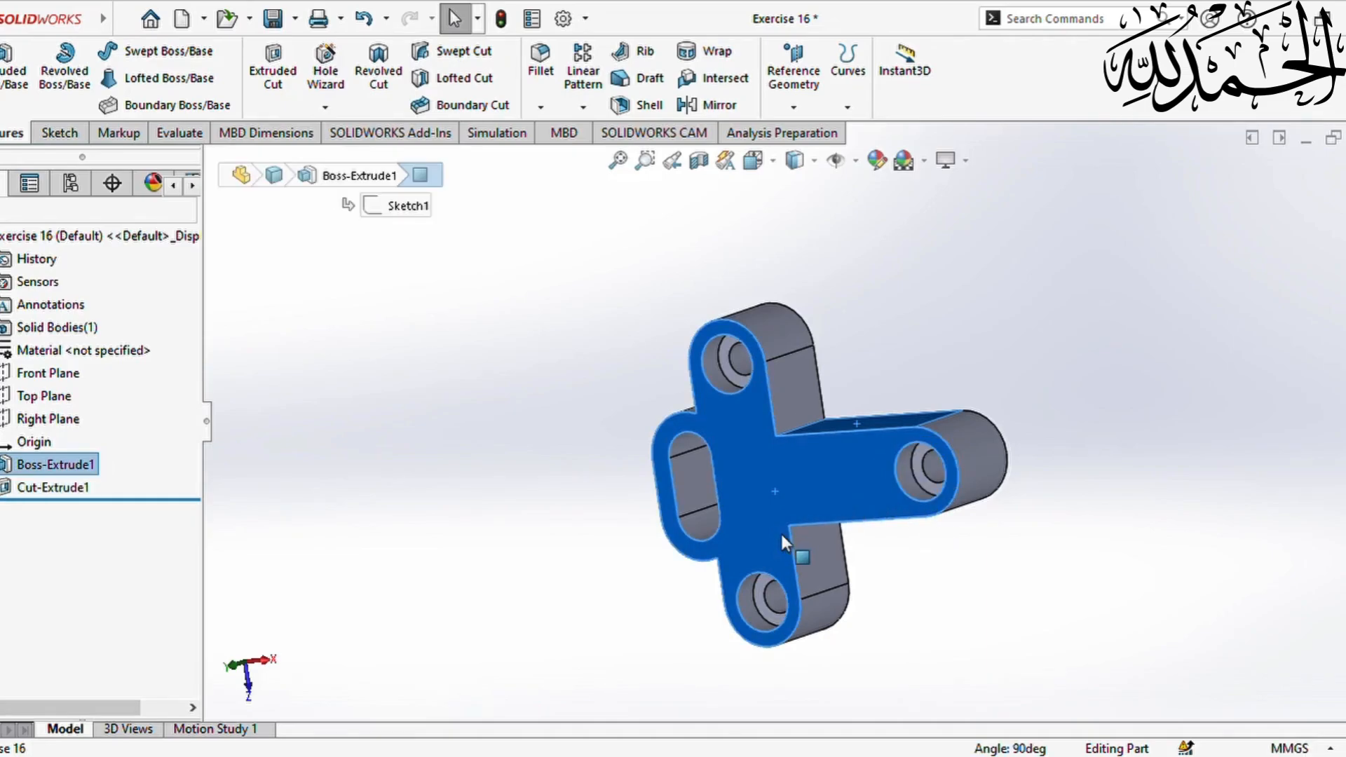
{"action": "middle_click_drag", "start_coordinate": [781, 535], "coordinate": [819, 532]}
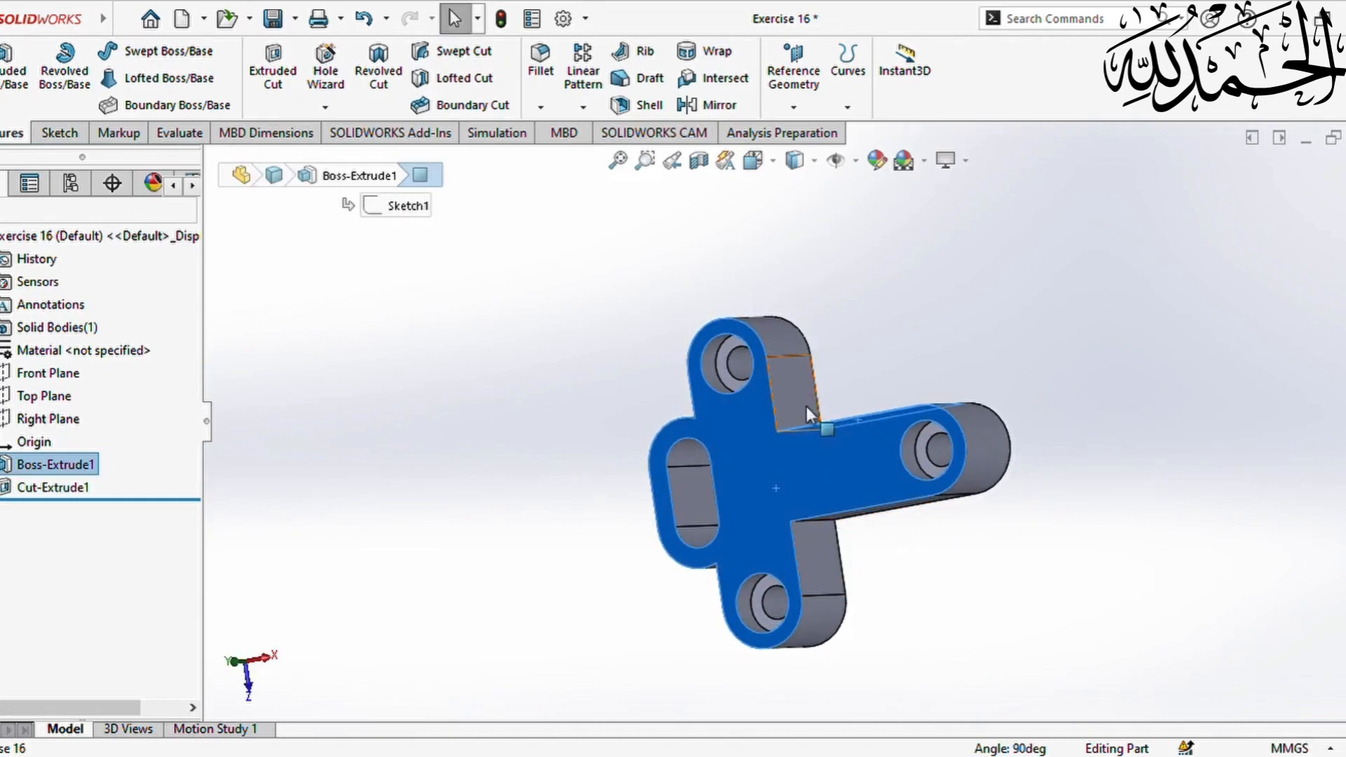
{"action": "left_click", "coordinate": [819, 327]}
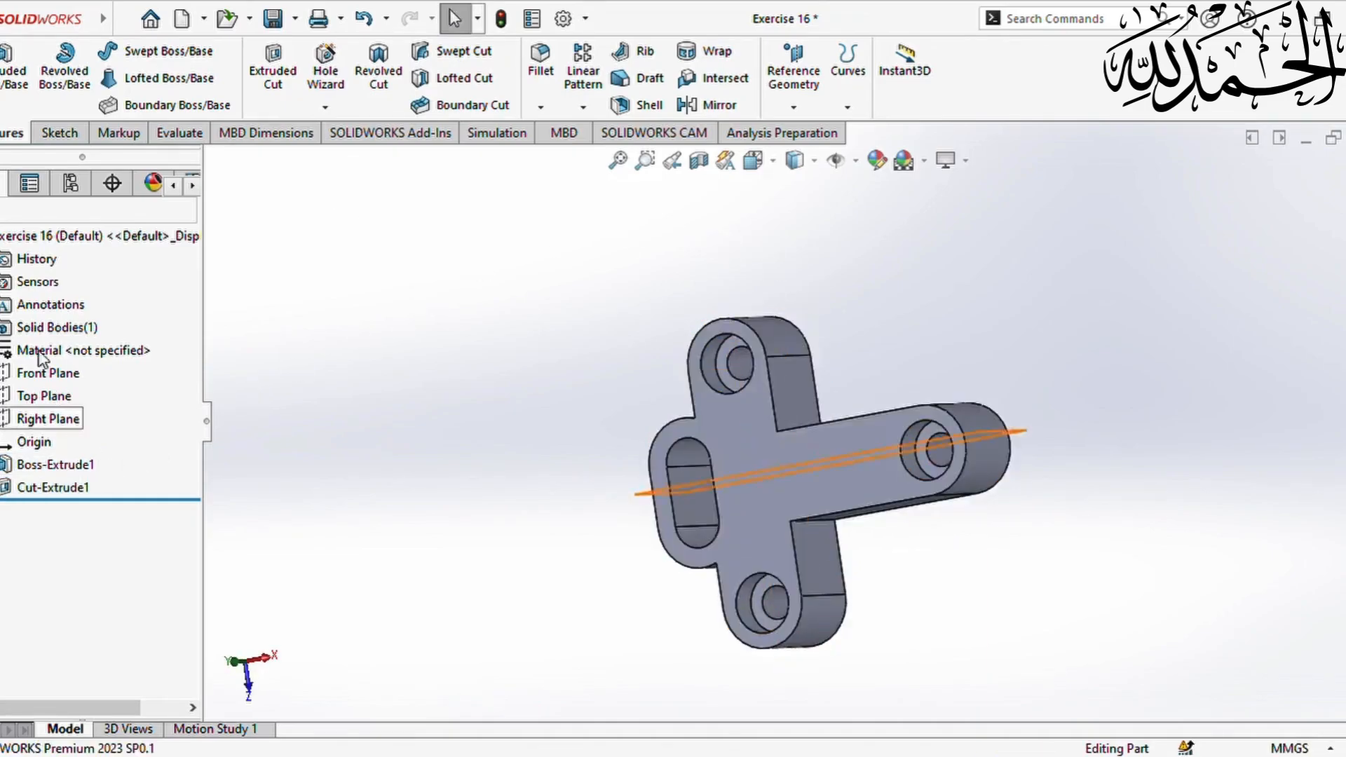
Apply a bright green colour appearance to the whole part
{"action": "left_click", "coordinate": [137, 239]}
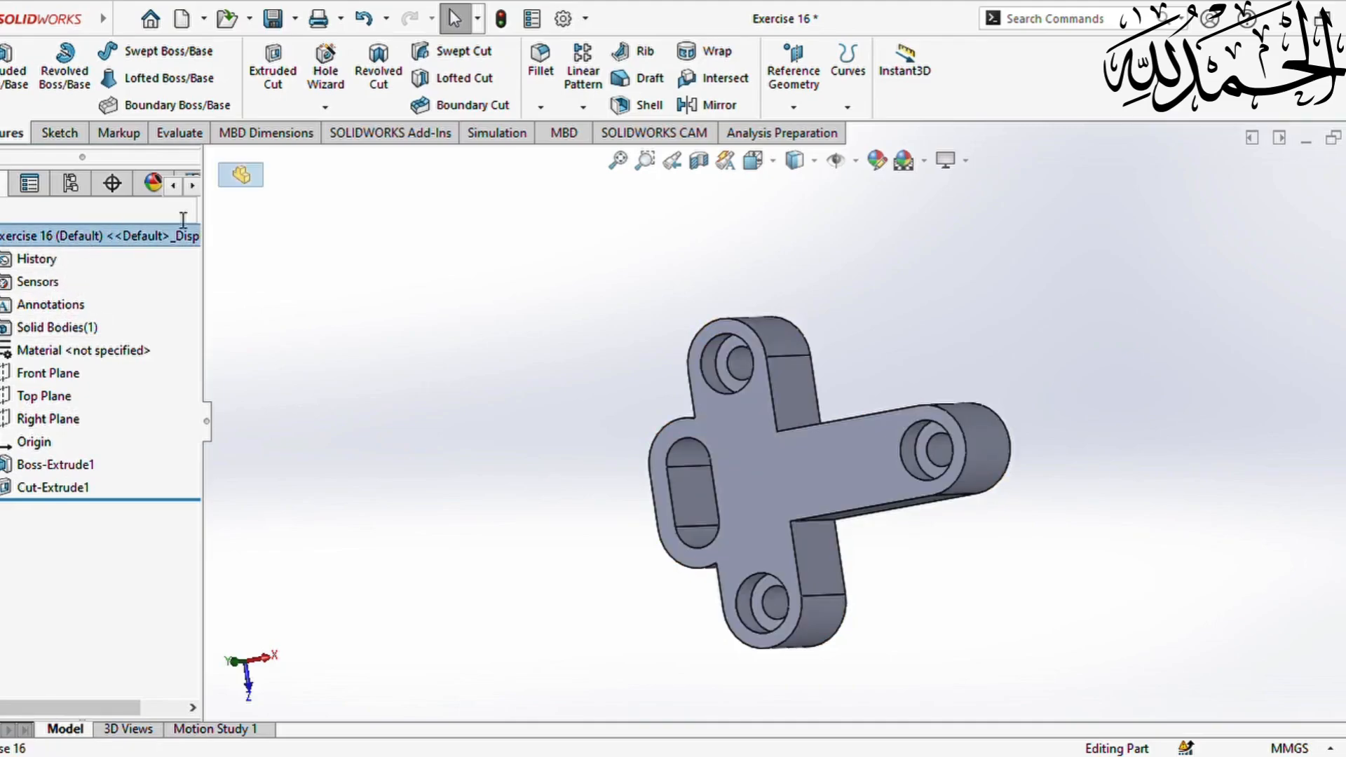
{"action": "left_click", "coordinate": [877, 162]}
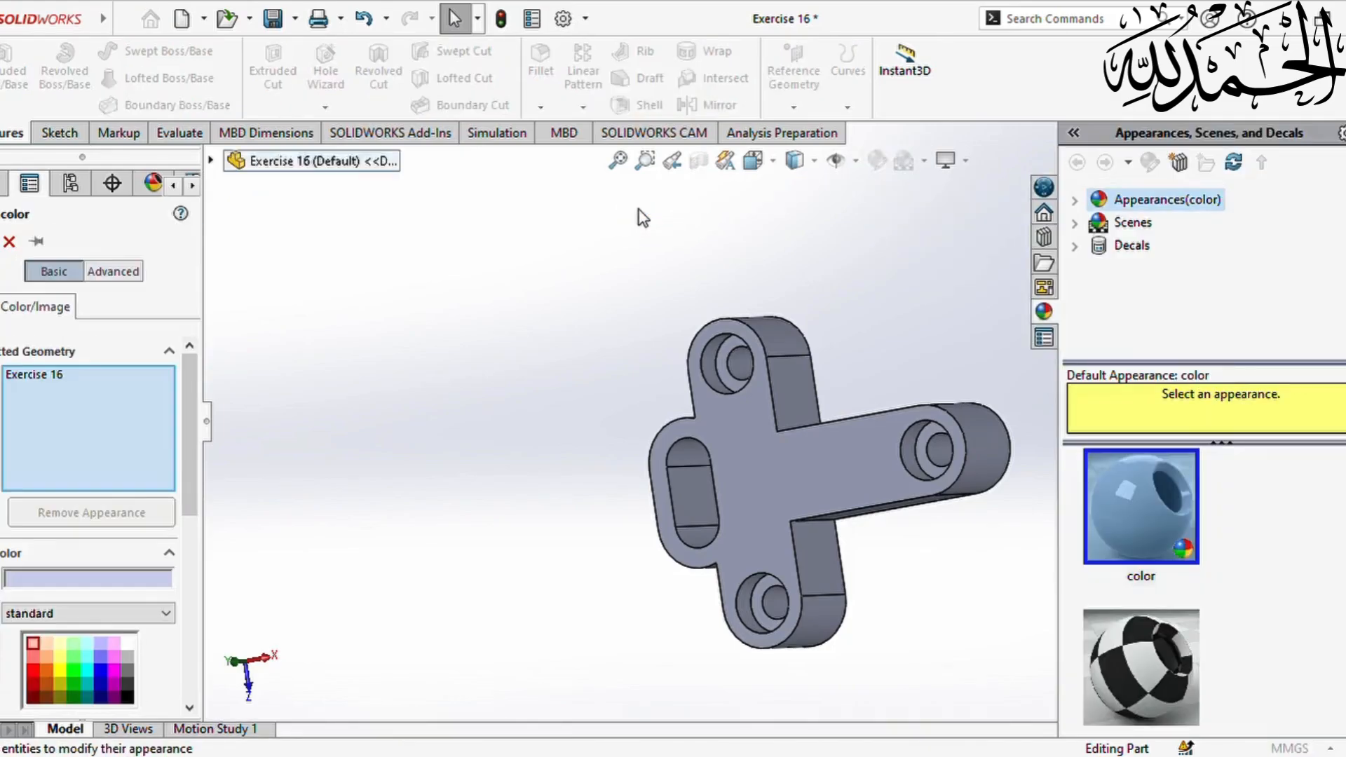
{"action": "left_click", "coordinate": [77, 668]}
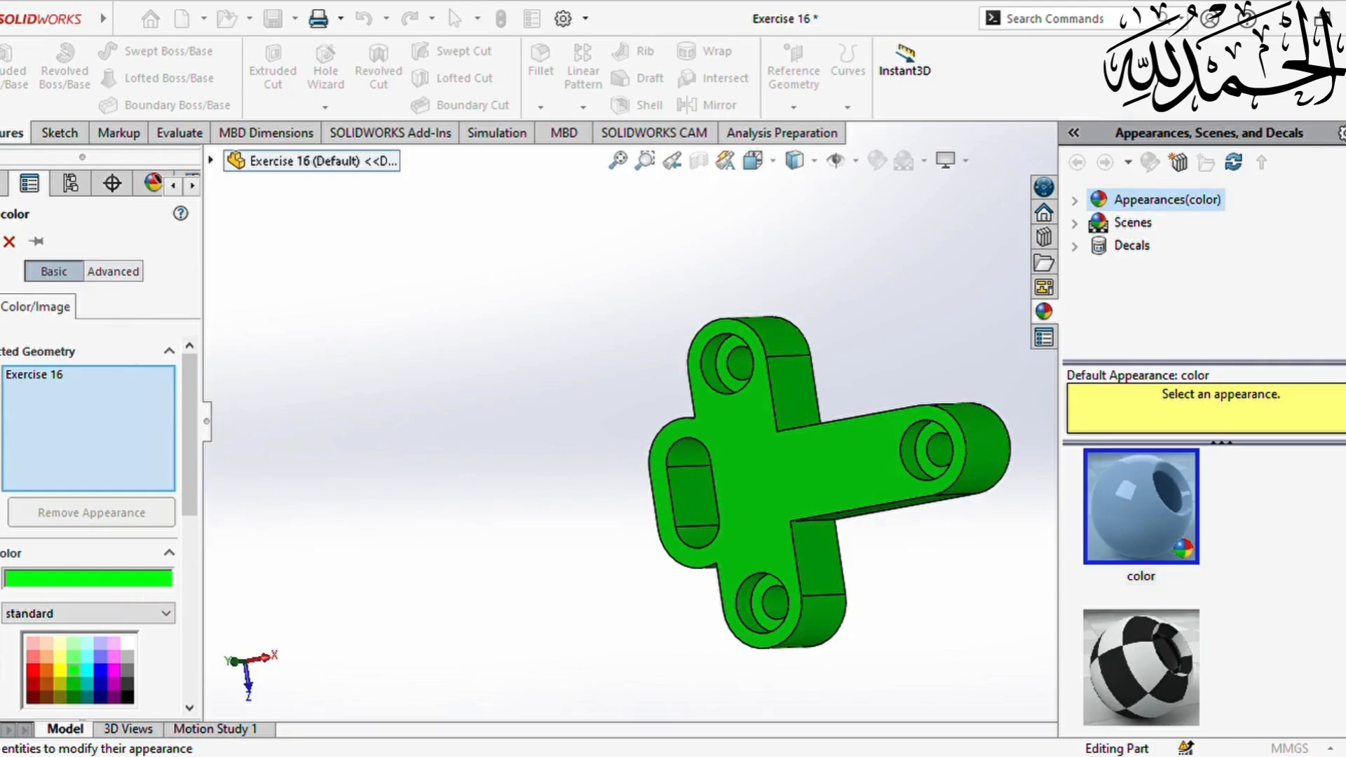
{"action": "left_click", "coordinate": [1, 241]}
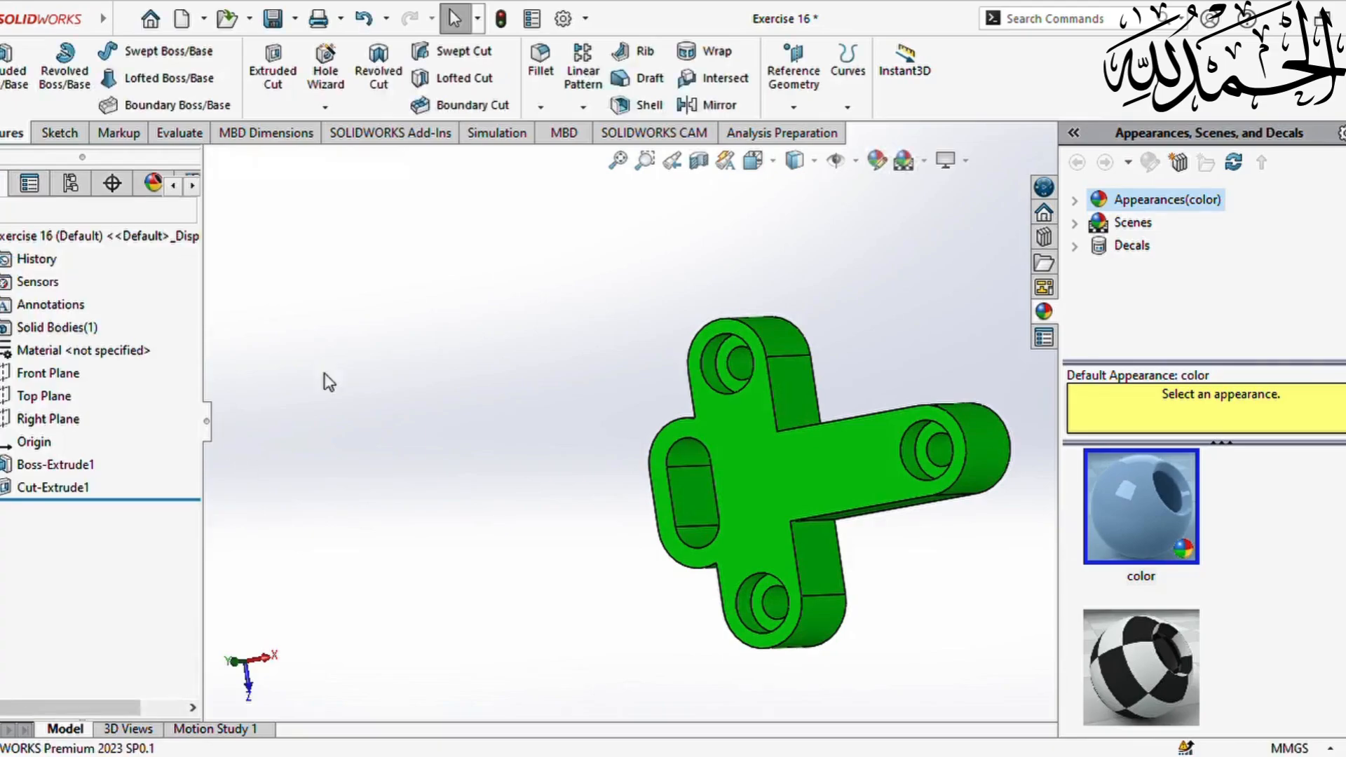
{"action": "left_click", "coordinate": [709, 367]}
{"action": "left_click", "coordinate": [692, 499], "text": "ctrl"}
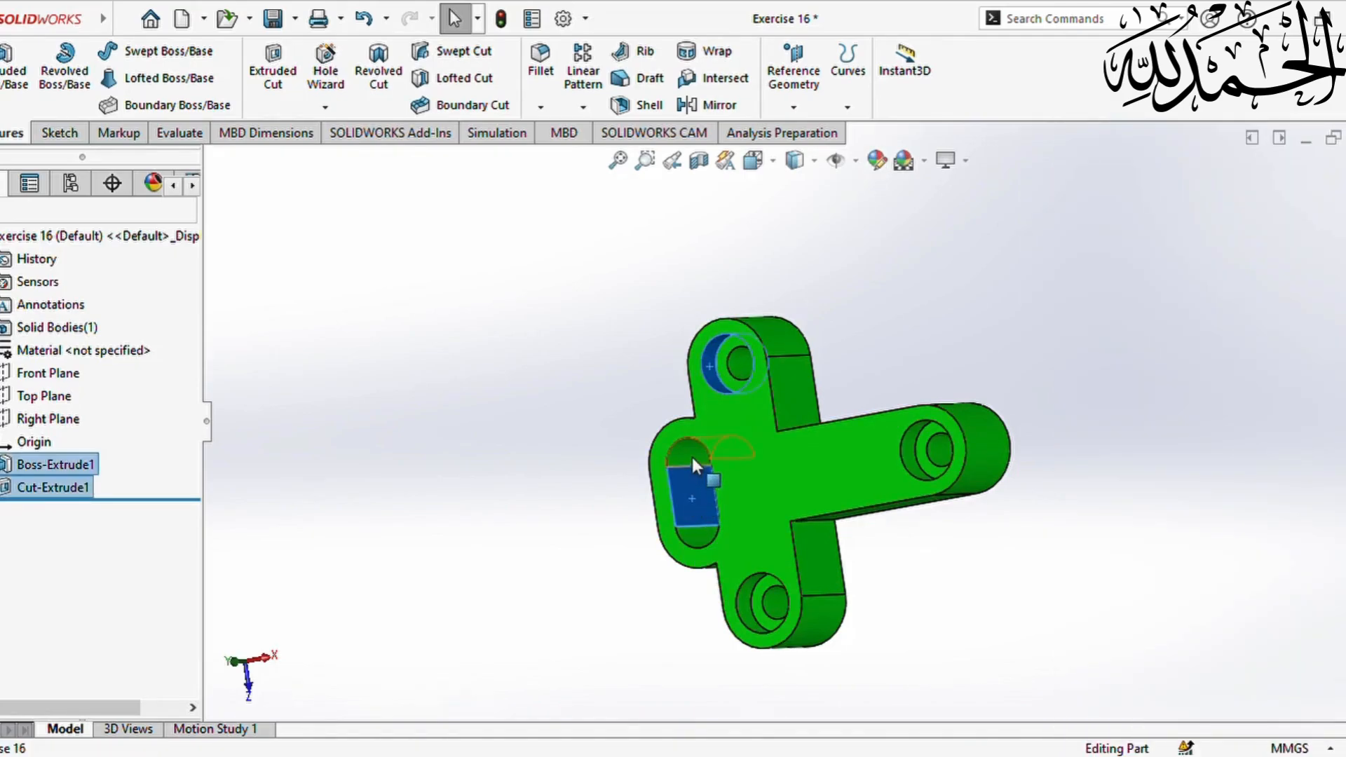
{"action": "left_click", "coordinate": [692, 455], "text": "ctrl"}
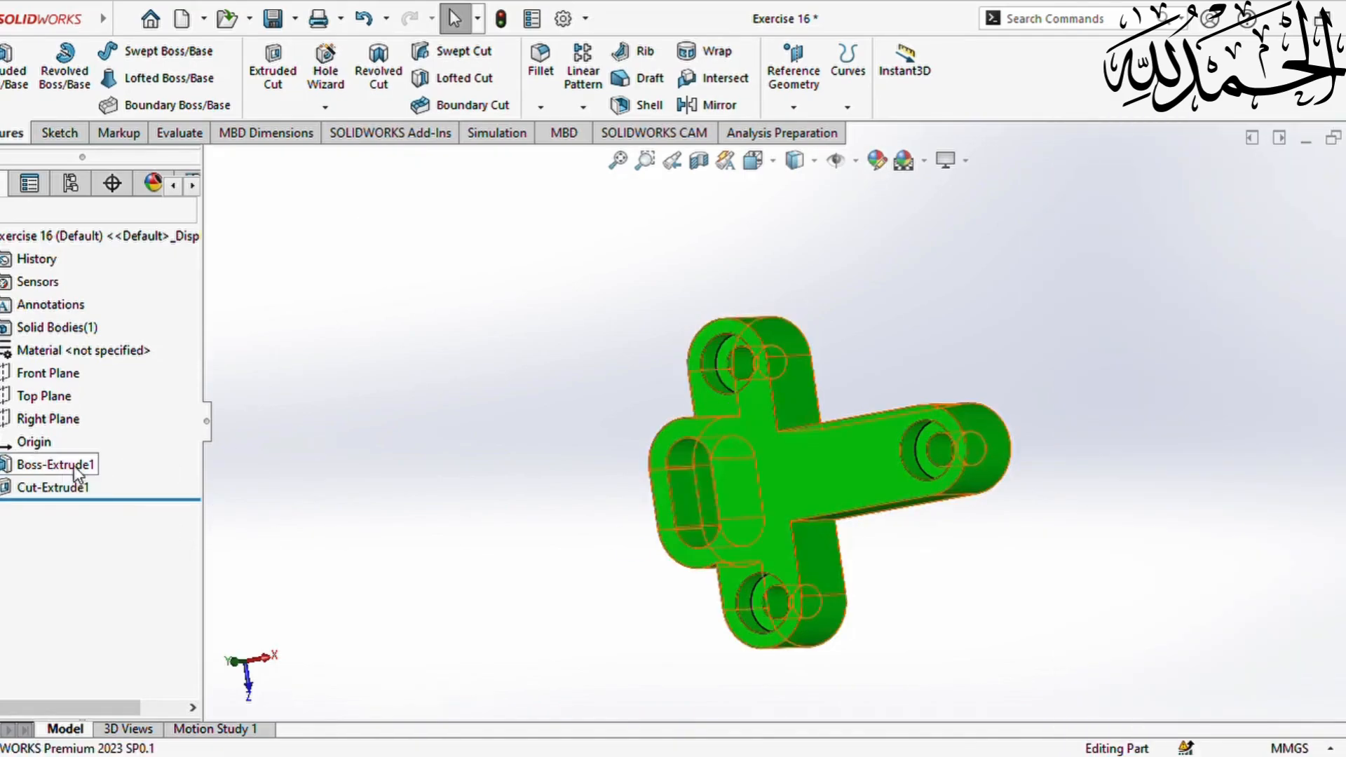
Colour the counterbore cut feature and the four inner faces of the slot yellow
{"action": "left_click", "coordinate": [42, 486]}
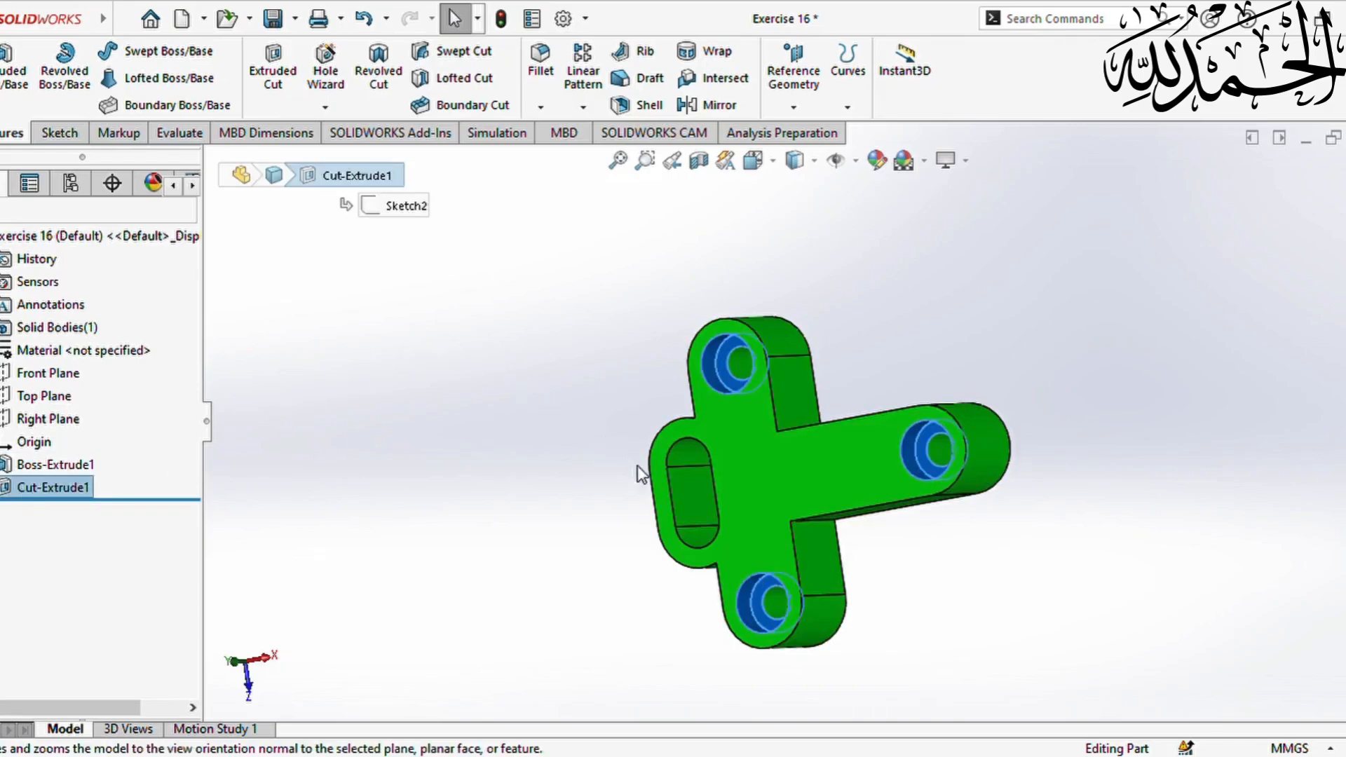
{"action": "left_click", "coordinate": [703, 490]}
{"action": "middle_click_drag", "start_coordinate": [587, 489], "coordinate": [734, 517]}
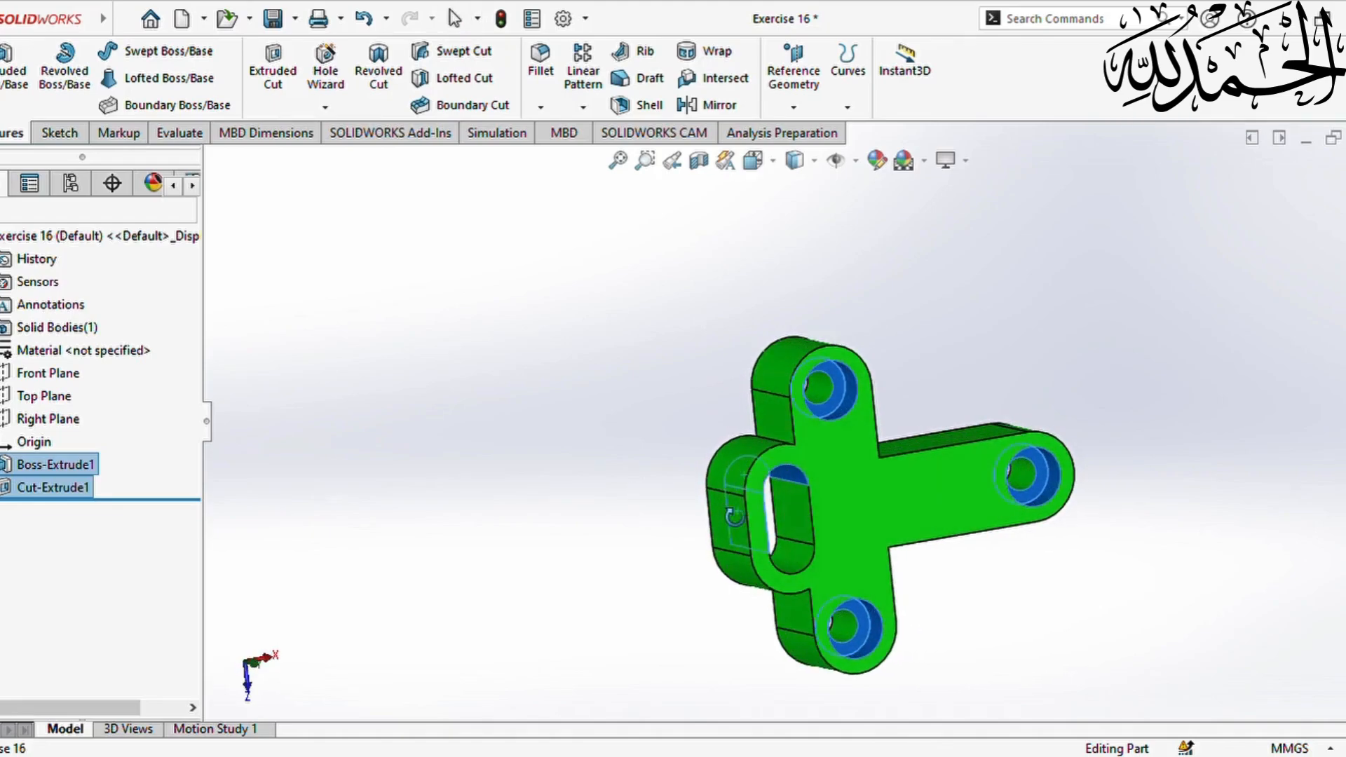
{"action": "left_click", "coordinate": [806, 510]}
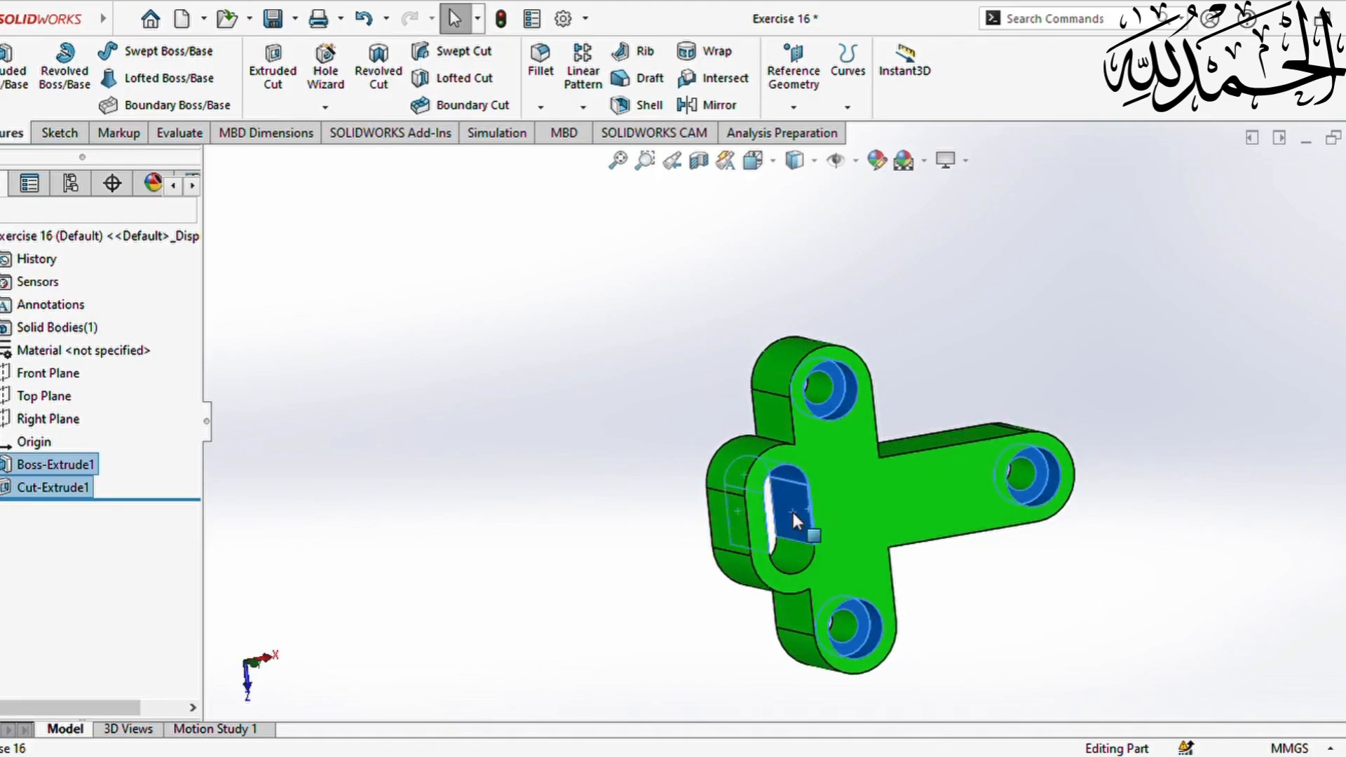
{"action": "mouse_move", "coordinate": [792, 509]}
{"action": "middle_mouse_down"}
{"action": "mouse_move", "coordinate": [770, 583]}
{"action": "mouse_move", "coordinate": [809, 481]}
{"action": "mouse_move", "coordinate": [802, 500]}
{"action": "middle_mouse_up"}
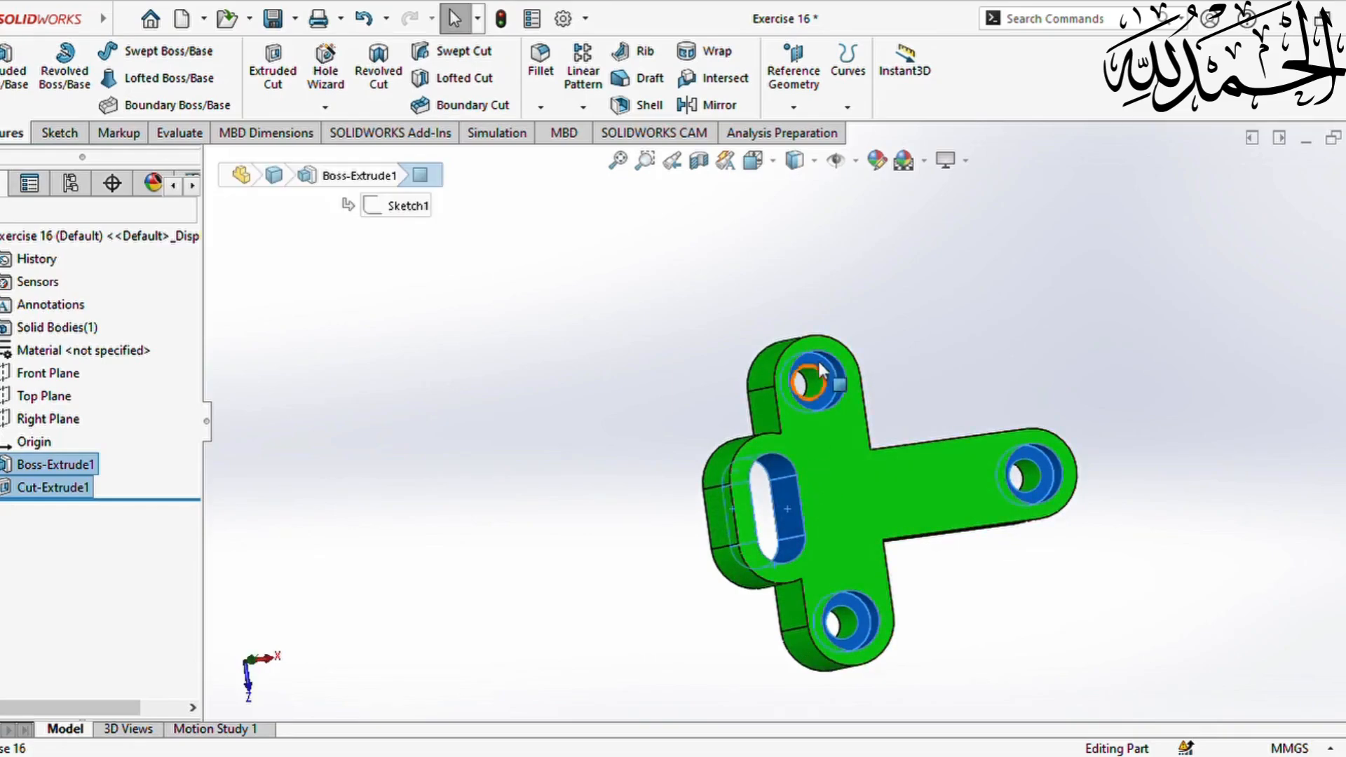
{"action": "left_click", "coordinate": [876, 161]}
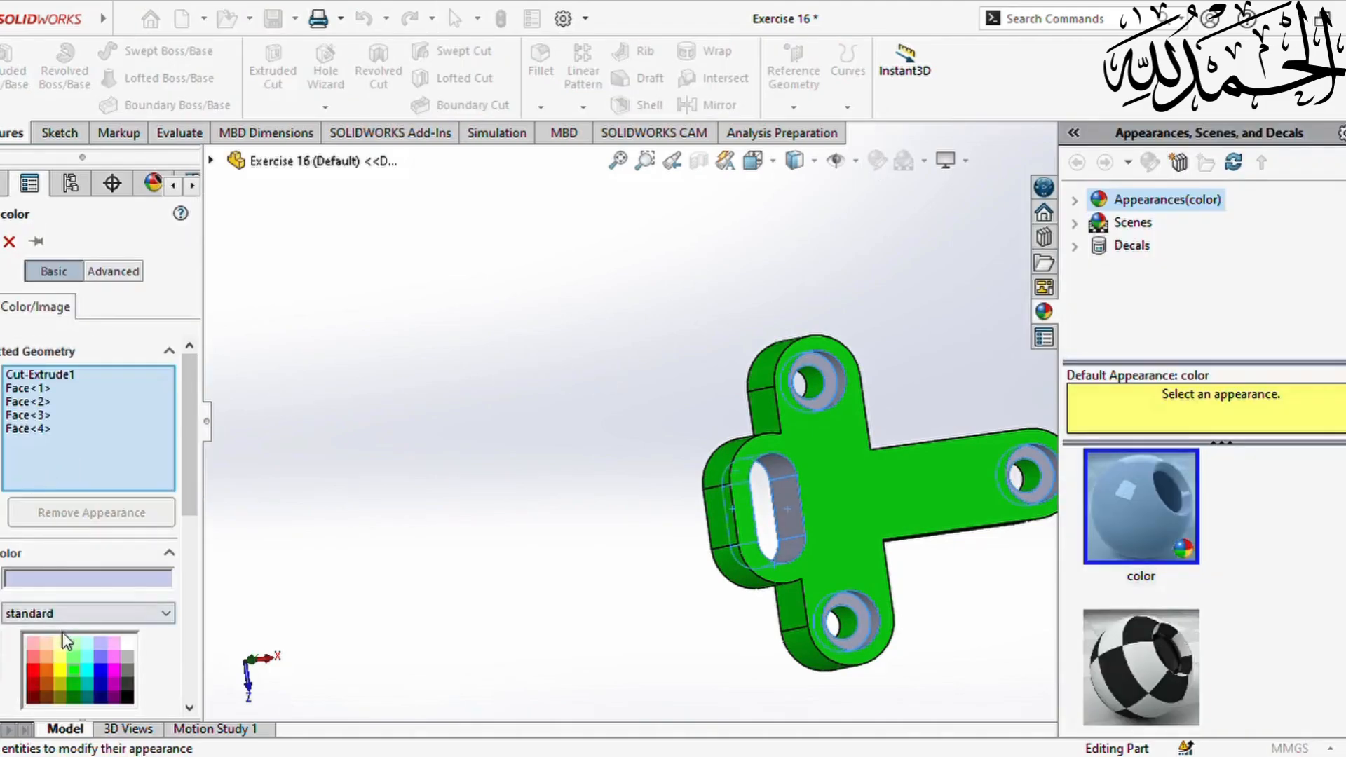
{"action": "left_click", "coordinate": [62, 666]}
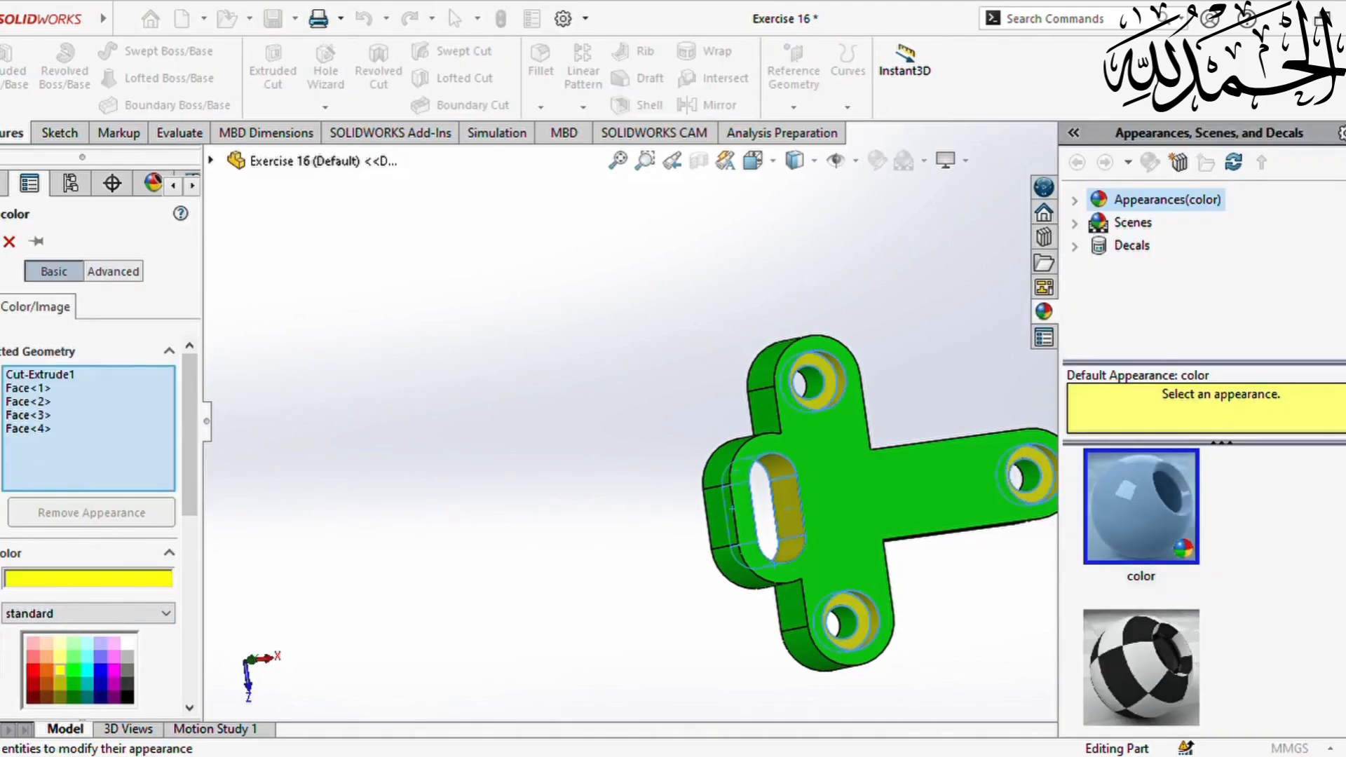
{"action": "left_click", "coordinate": [2, 242]}
Colour the rounded end faces of the upper, lower and right arms light red
{"action": "middle_click_drag", "start_coordinate": [497, 377], "coordinate": [430, 456]}
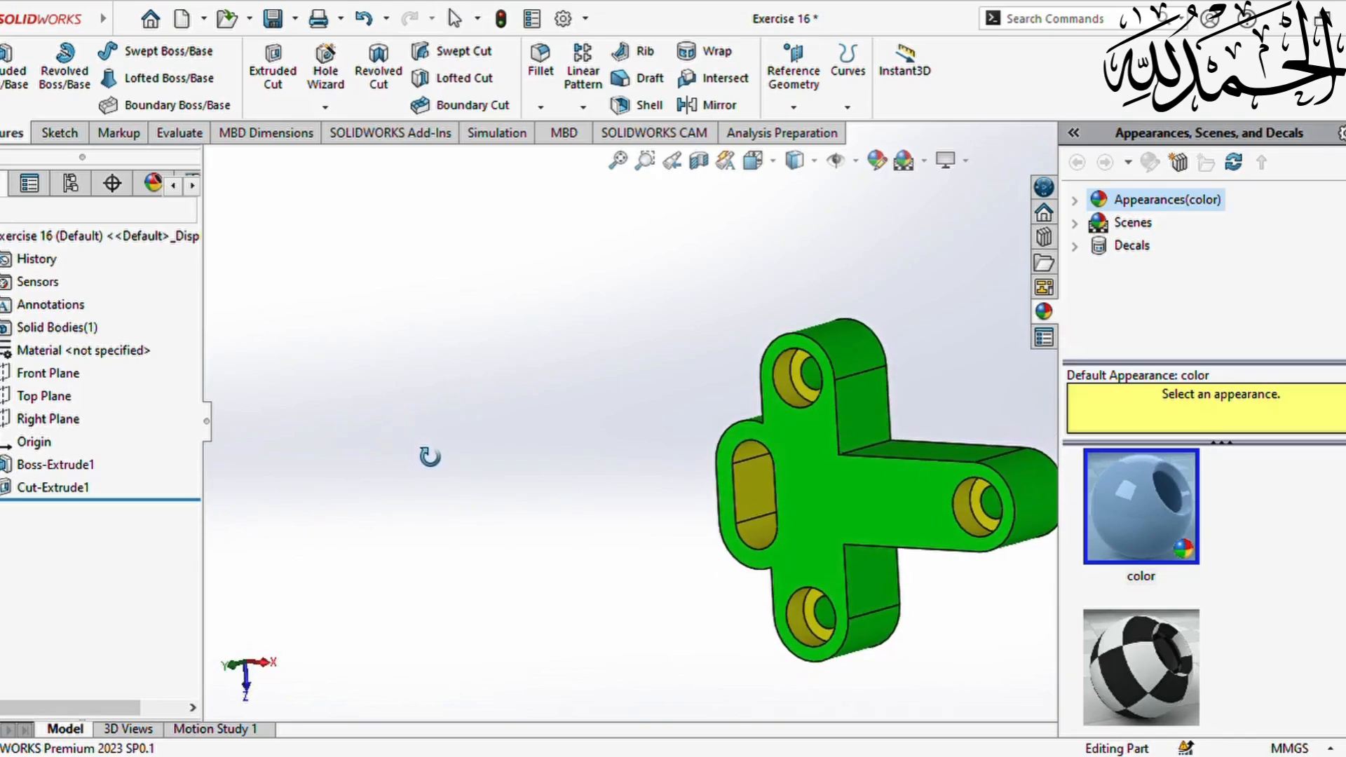
{"action": "left_click", "coordinate": [1040, 494]}
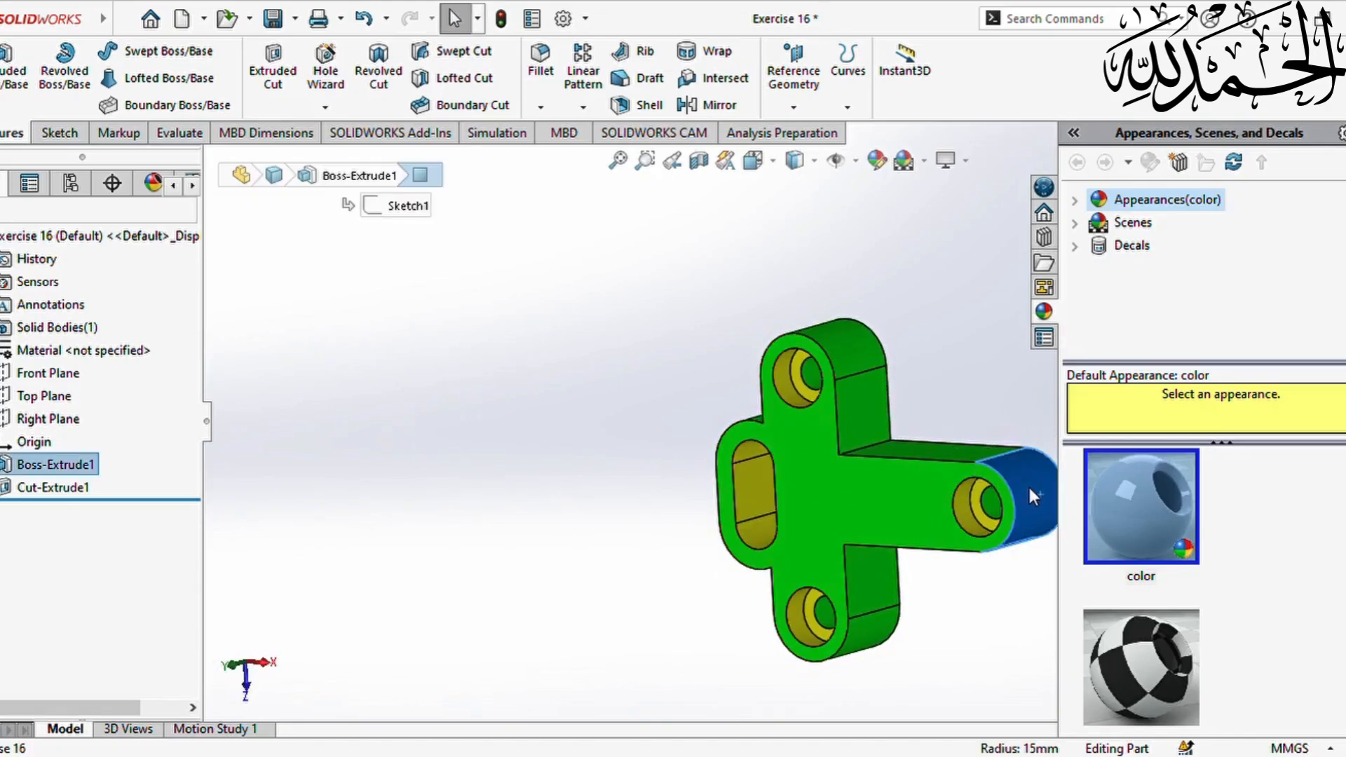
{"action": "left_click", "coordinate": [836, 325], "text": "ctrl"}
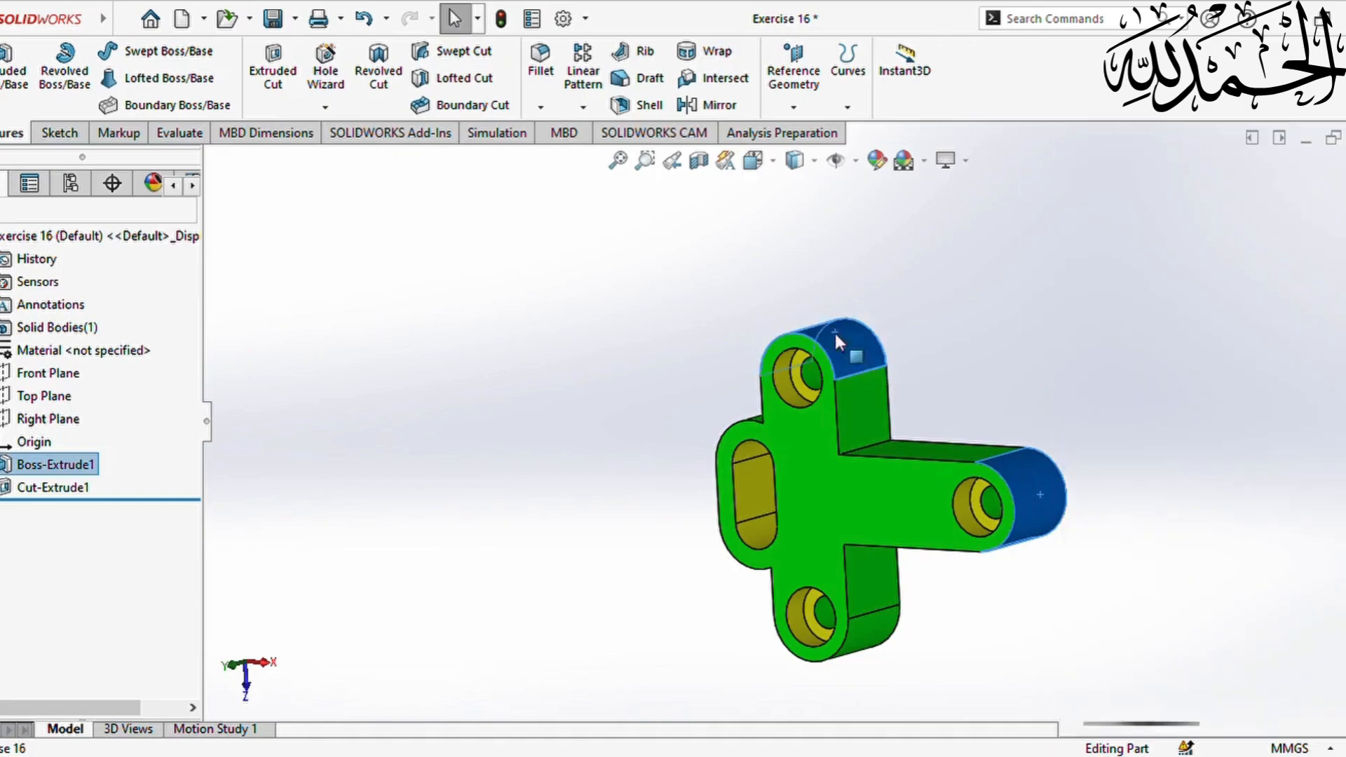
{"action": "left_click", "coordinate": [879, 646], "text": "ctrl"}
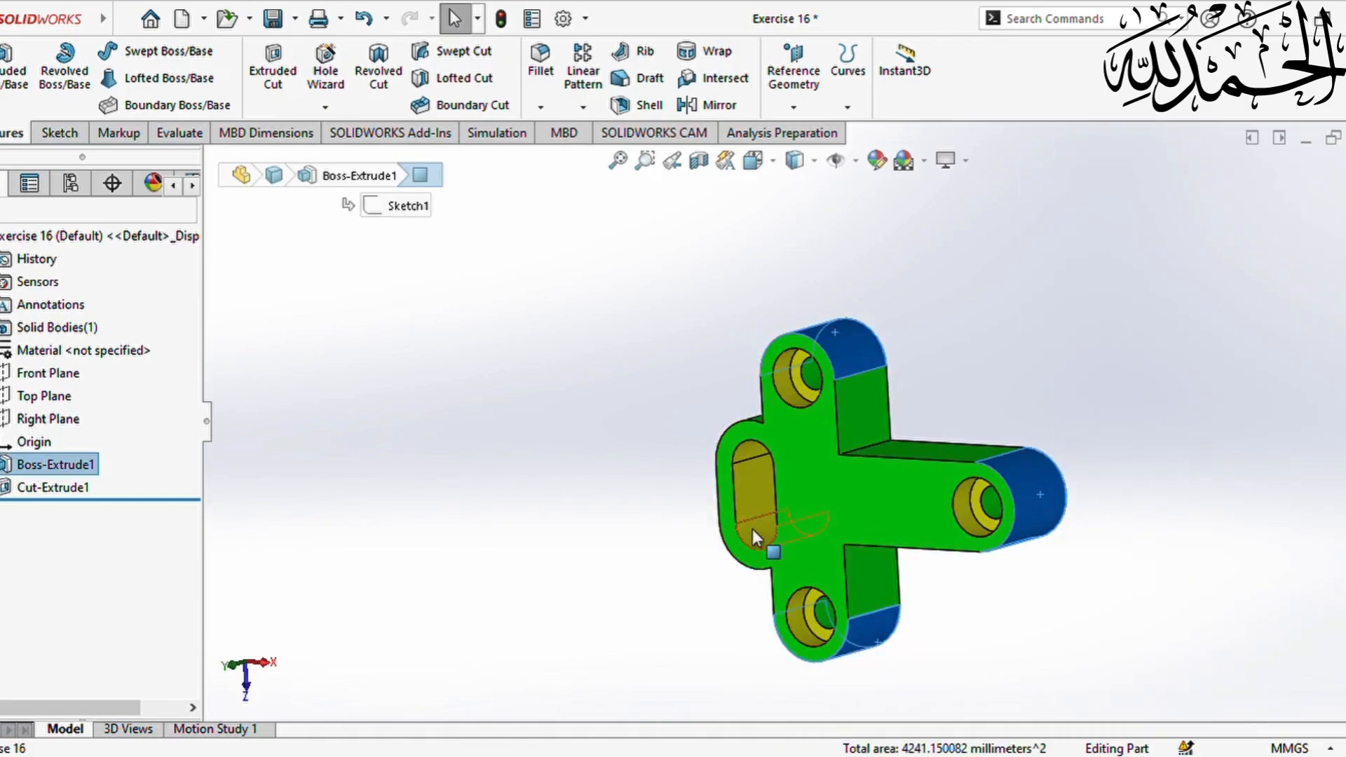
{"action": "left_click", "coordinate": [876, 160]}
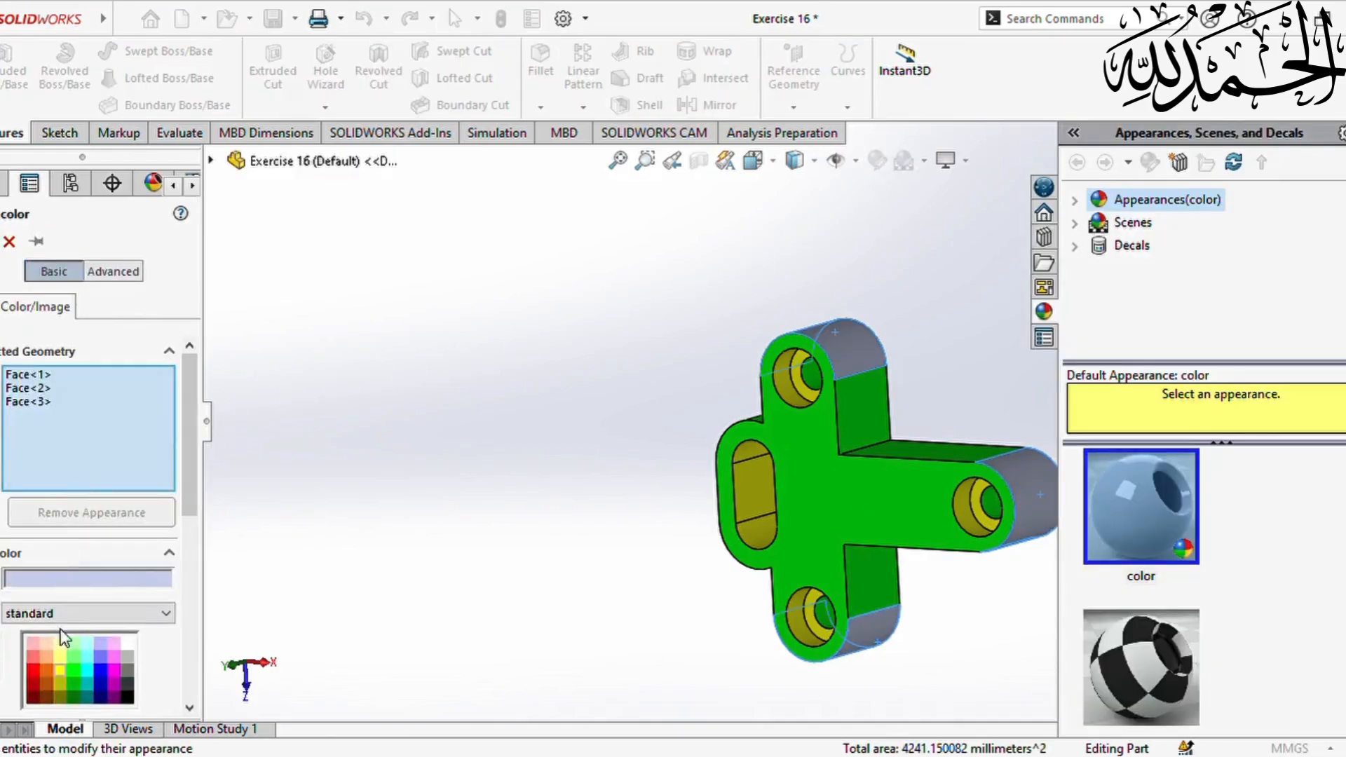
{"action": "left_click", "coordinate": [111, 667]}
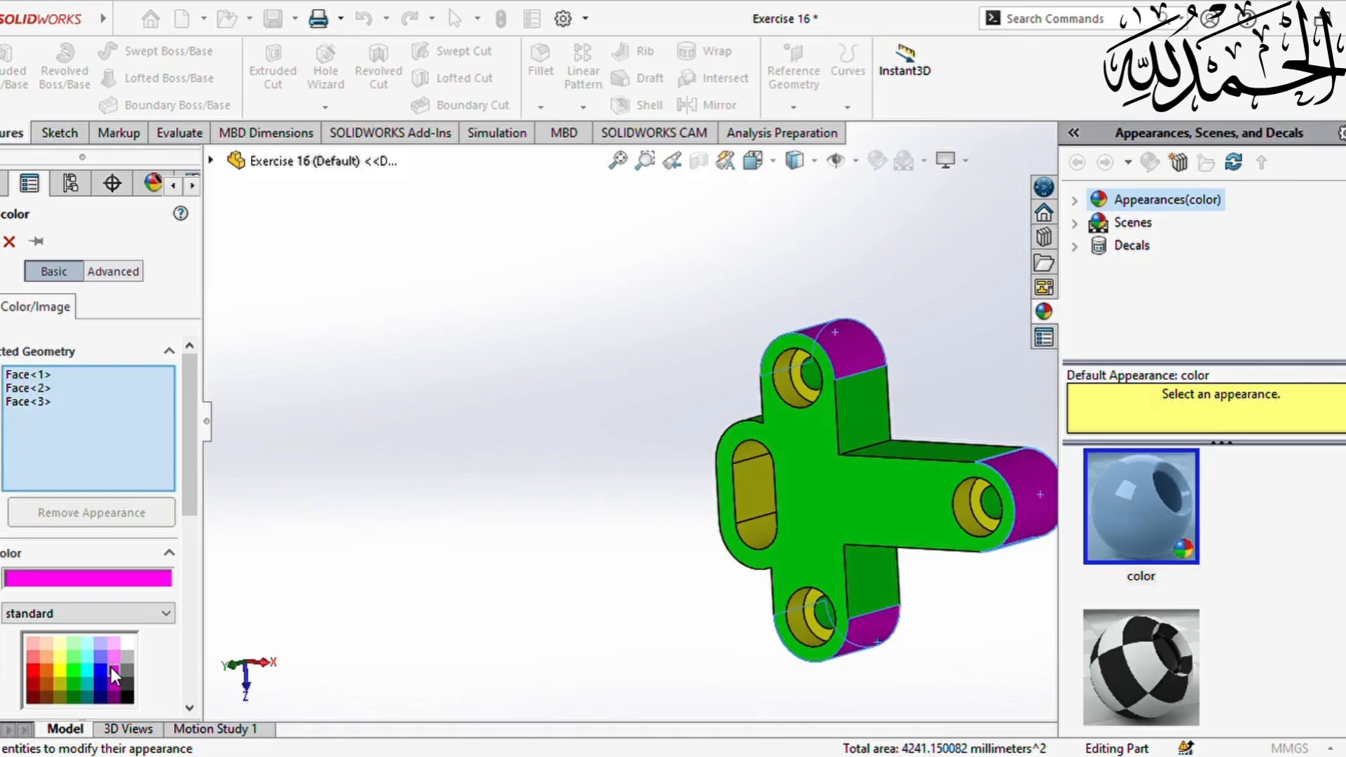
{"action": "left_click", "coordinate": [113, 655]}
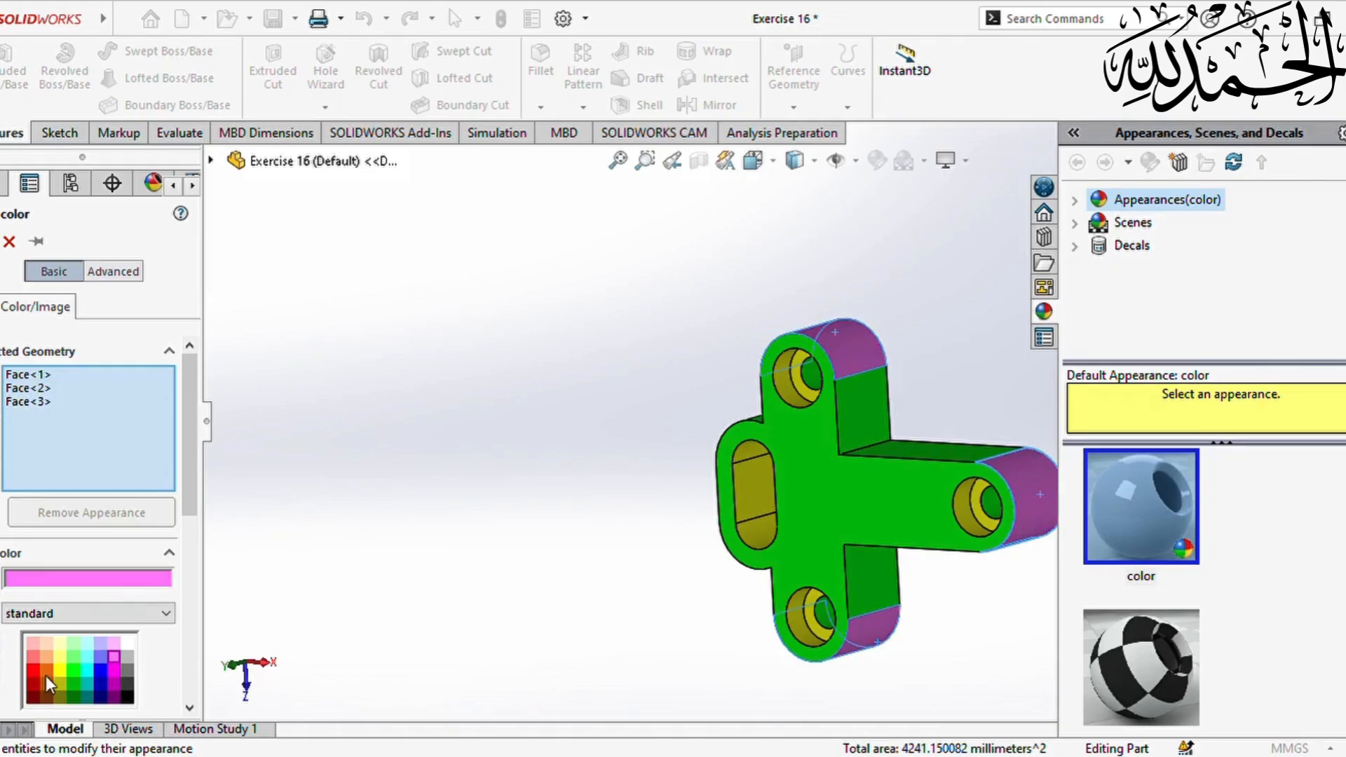
{"action": "left_click", "coordinate": [31, 659]}
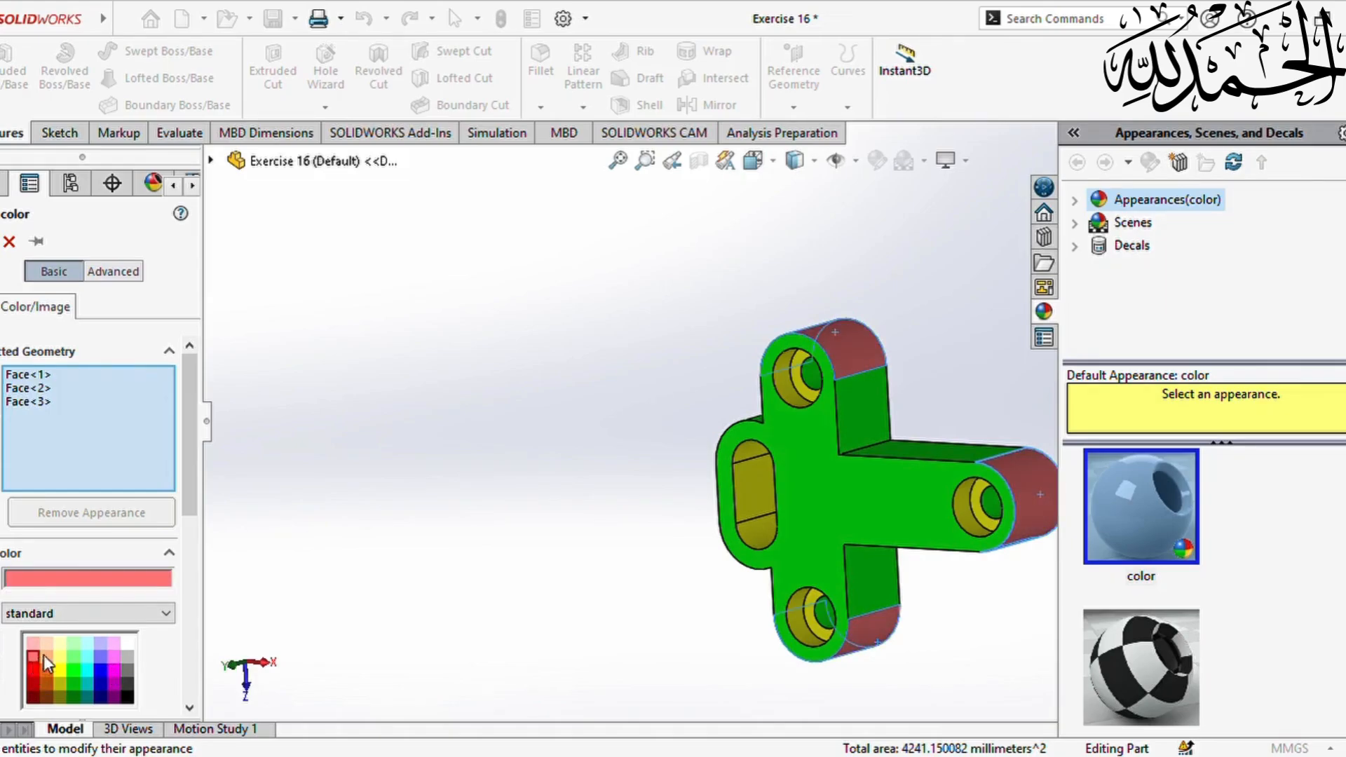
{"action": "left_click", "coordinate": [1, 241]}
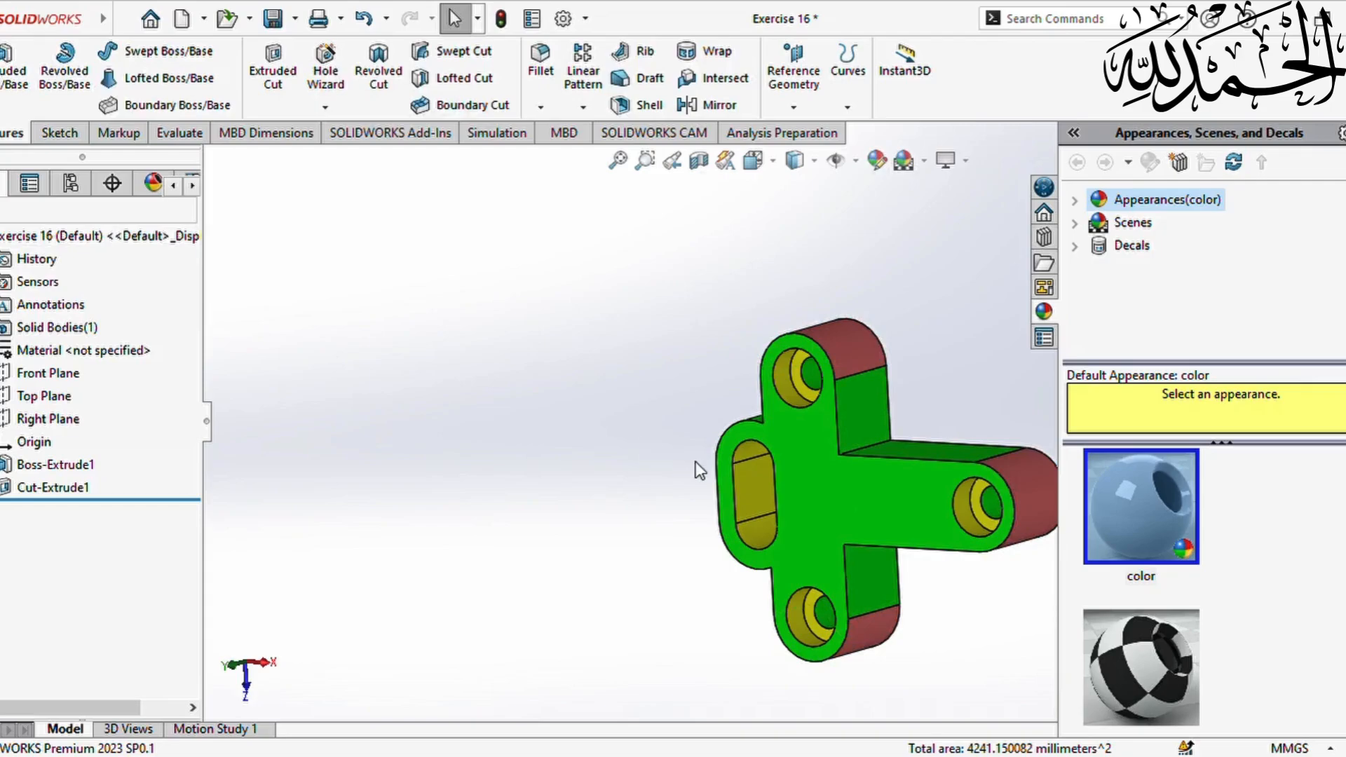
Collapse the appearances library and frame the finished coloured part in the graphics area
{"action": "scroll", "coordinate": [631, 423], "scroll_direction": "up", "scroll_amount": 2}
{"action": "scroll", "coordinate": [945, 477], "scroll_direction": "down", "scroll_amount": 2}
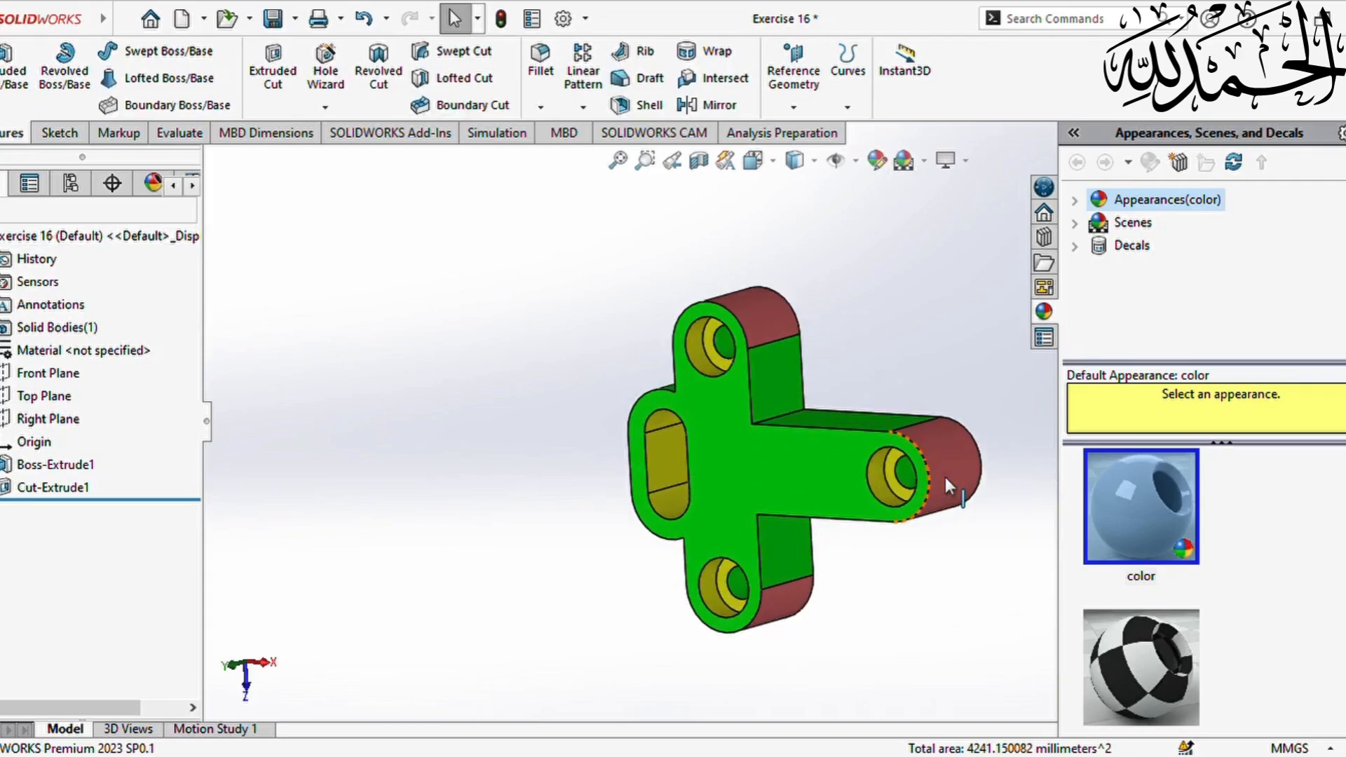
{"action": "scroll", "coordinate": [945, 477], "scroll_direction": "down", "scroll_amount": 1}
{"action": "left_click", "coordinate": [1043, 311]}
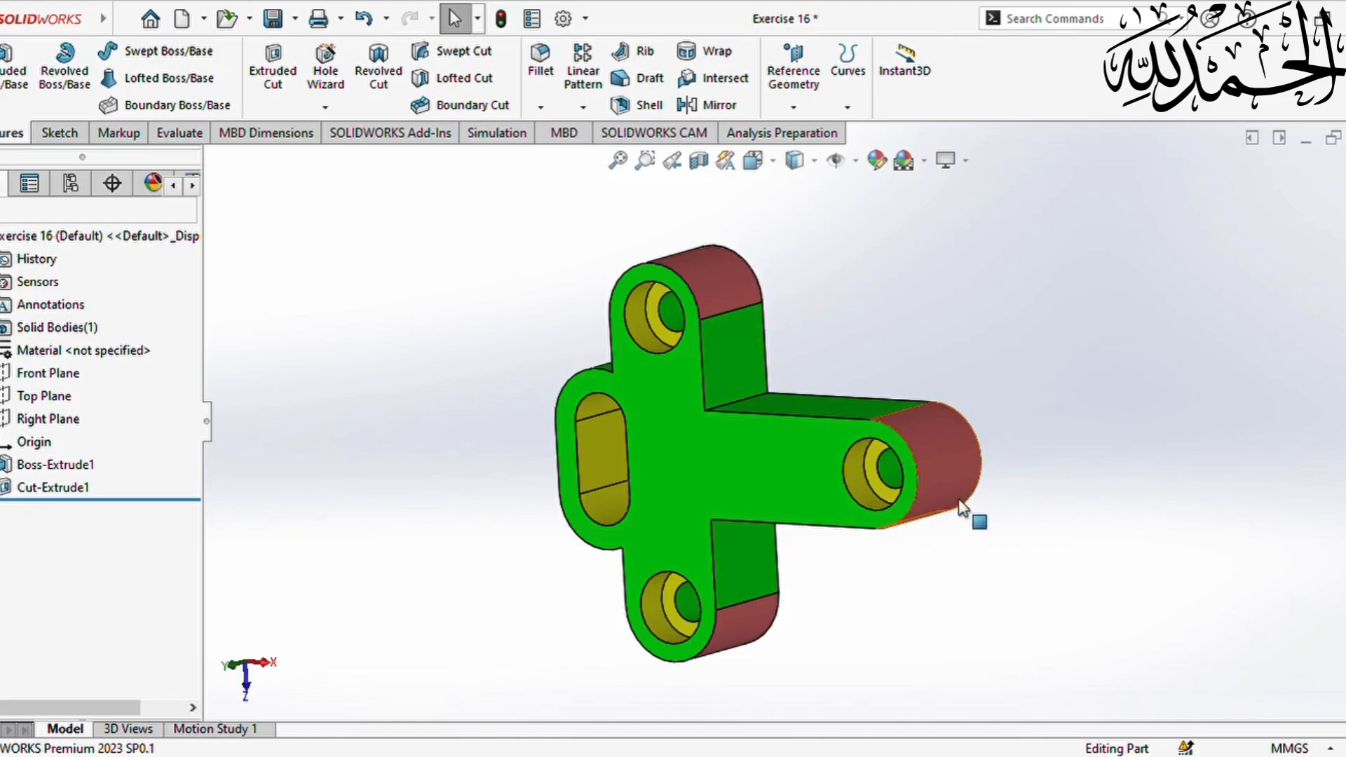
{"action": "scroll", "coordinate": [962, 500], "scroll_direction": "down", "scroll_amount": 1}
{"action": "scroll", "coordinate": [964, 499], "scroll_direction": "up", "scroll_amount": 1}
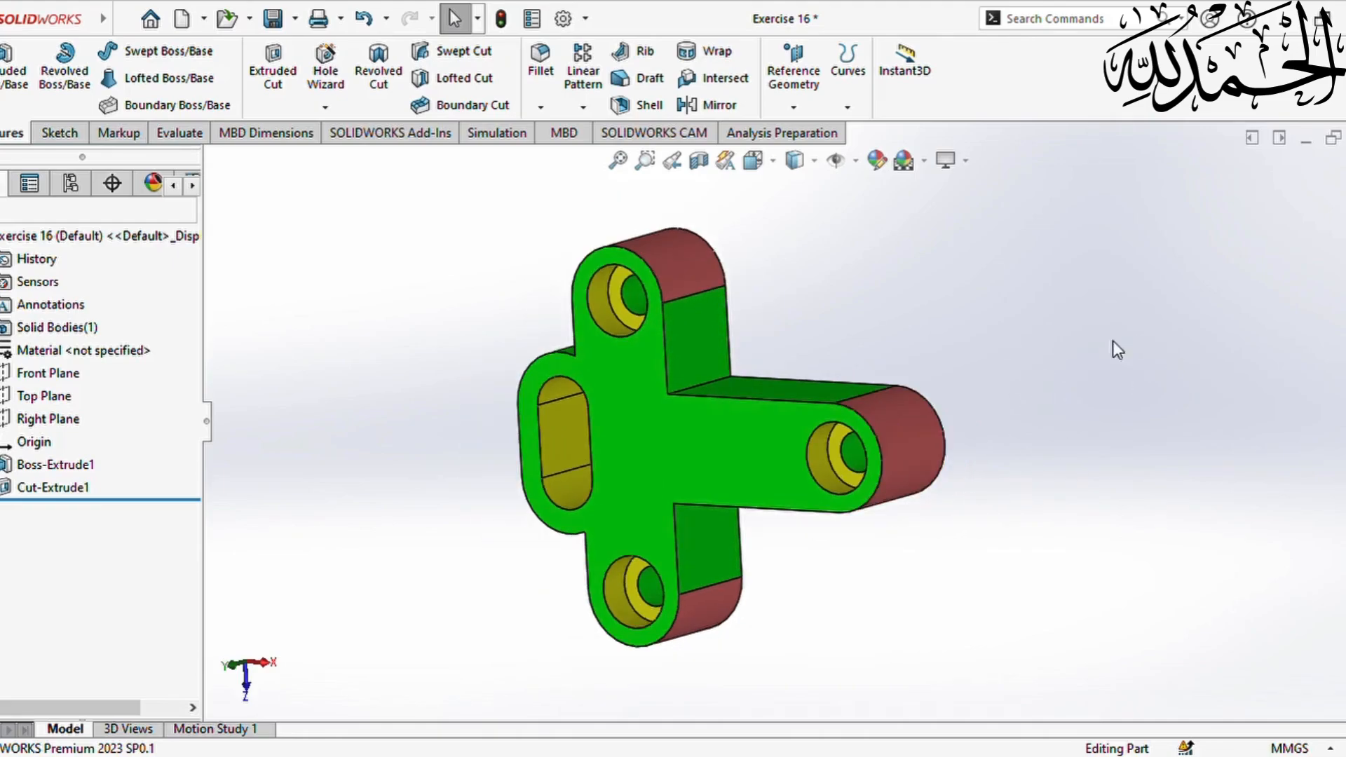